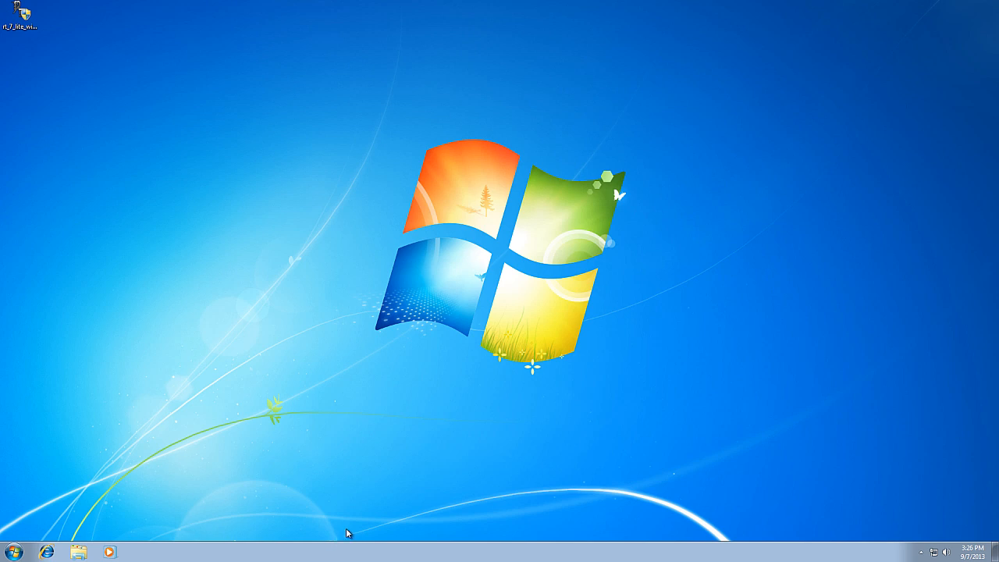
- Look over the Windows 7 AIK download page and the RT Se7en Lite website in the host's web browser
{"action": "key", "text": "Num_Lock"}
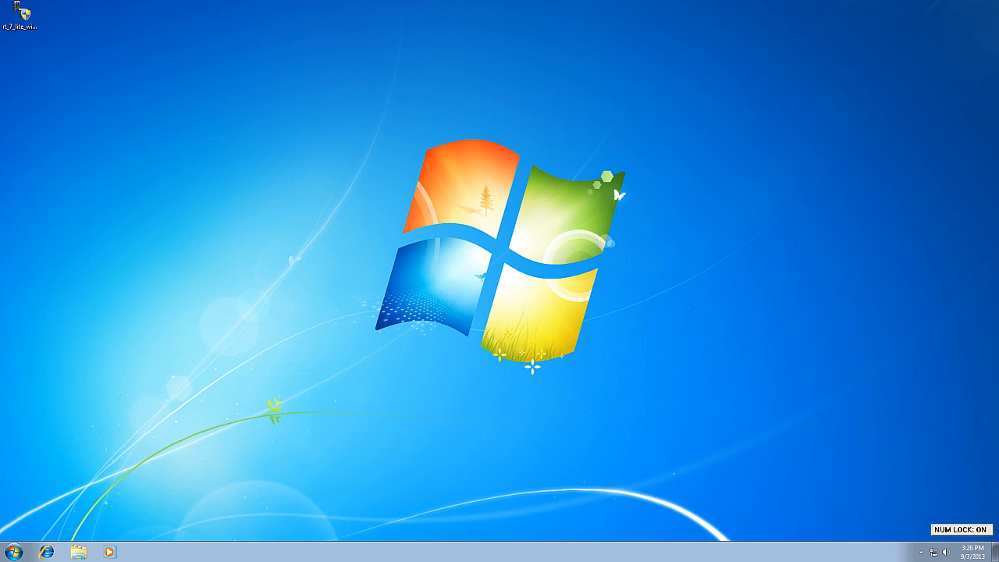
{"action": "left_click", "coordinate": [802, 3]}
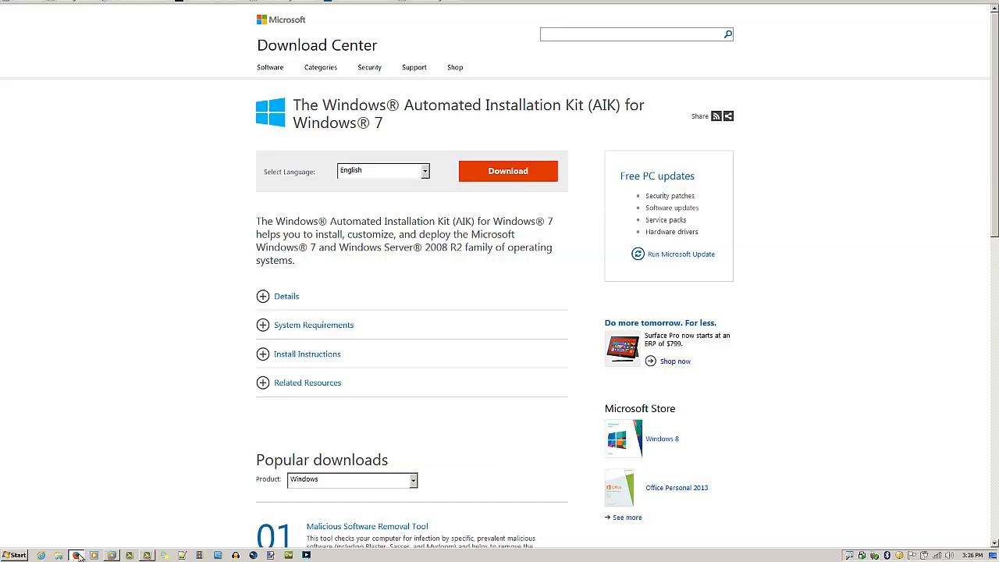
{"action": "left_click", "coordinate": [78, 555]}
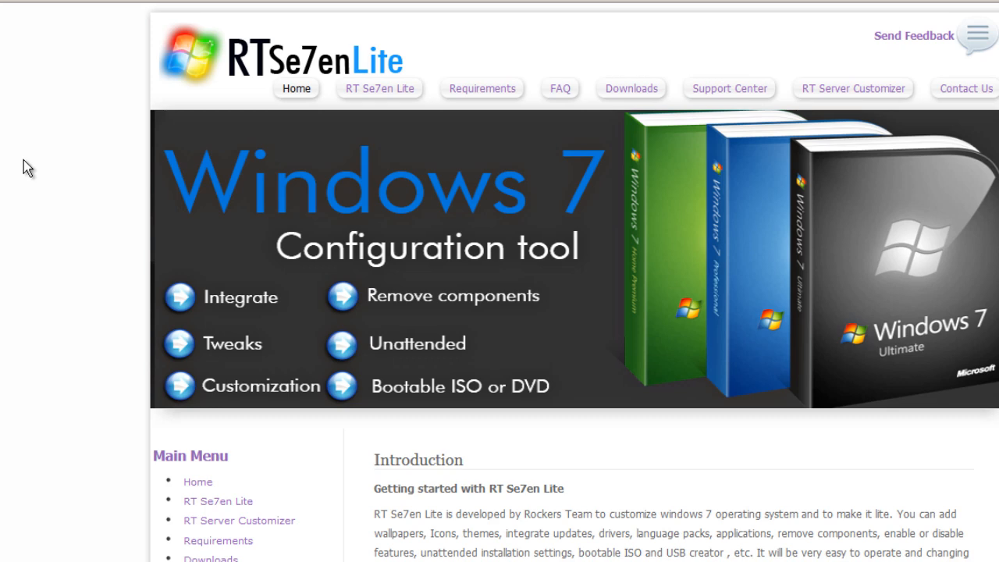
{"action": "scroll", "coordinate": [24, 161], "scroll_direction": "down", "scroll_amount": 8}
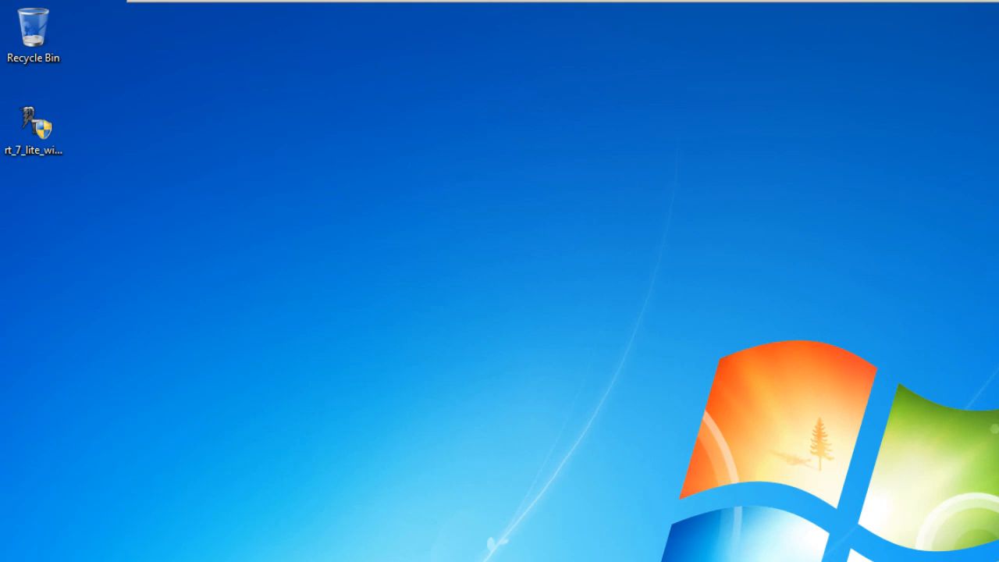
- Open the Computer's system properties in the Windows 7 virtual machine
{"action": "left_click", "coordinate": [27, 544]}
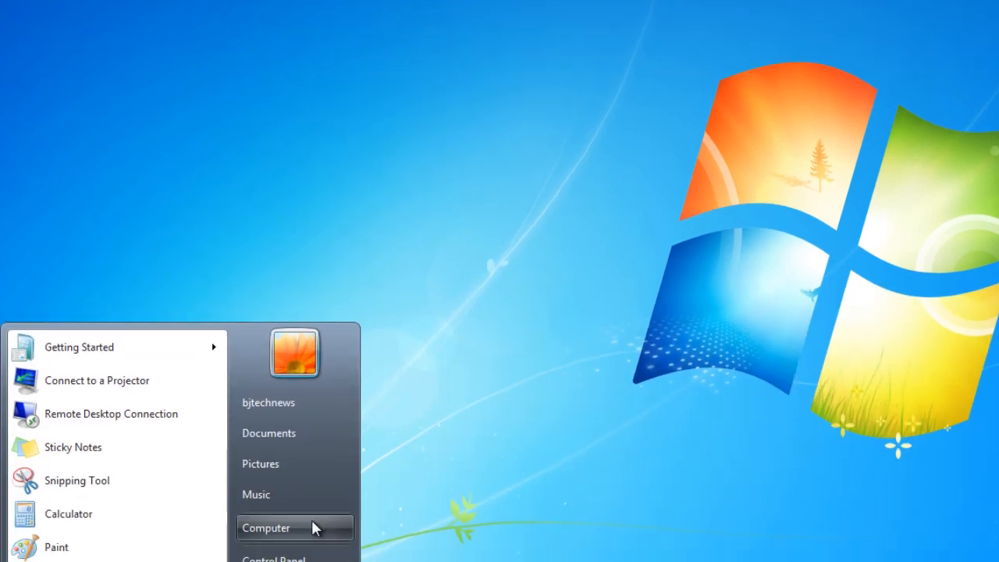
{"action": "right_click", "coordinate": [312, 521]}
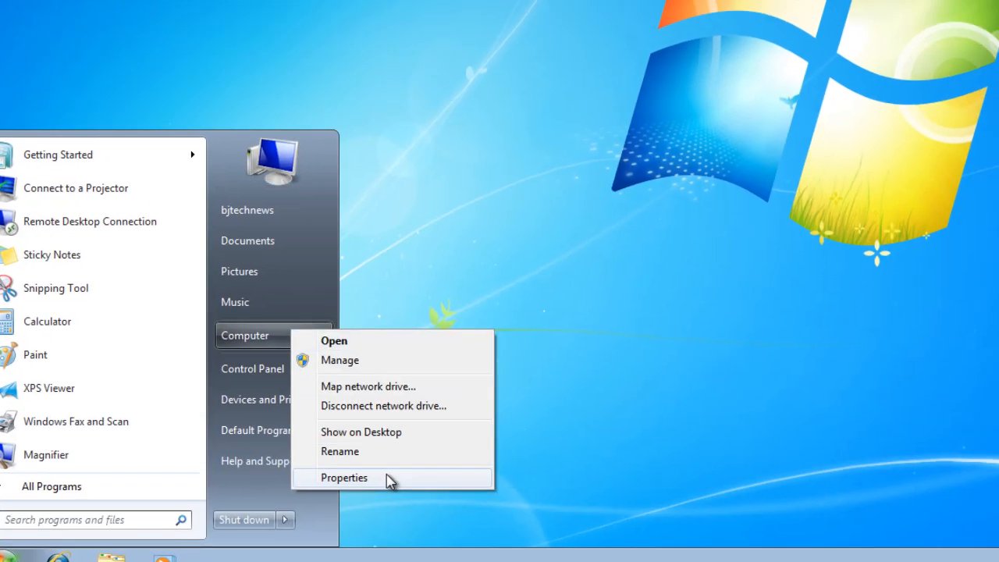
{"action": "left_click", "coordinate": [390, 479]}
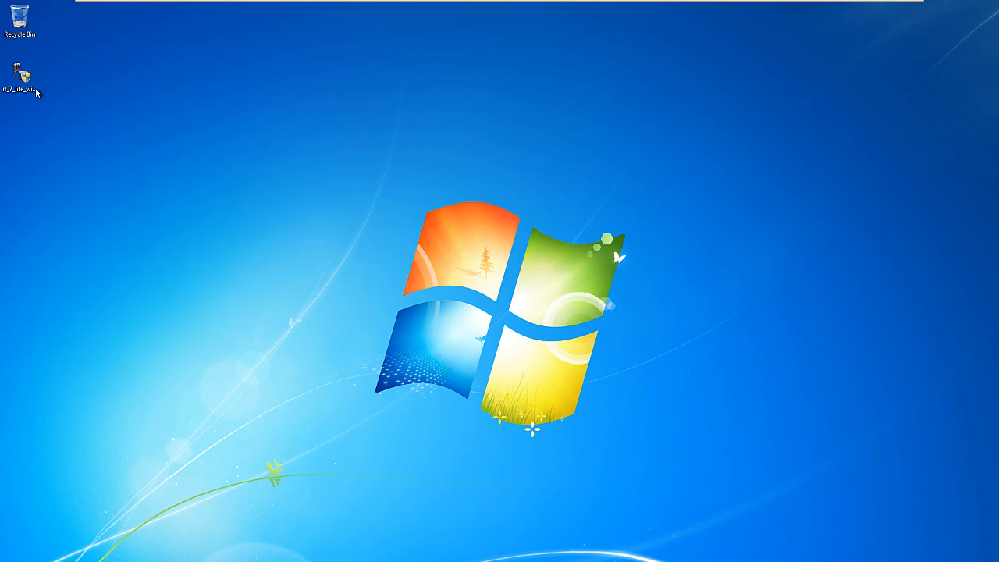
- Launch the rt_7_lite_win7_Vista_x86 installer from the desktop and allow it to make changes to the computer
{"action": "left_click", "coordinate": [32, 84]}
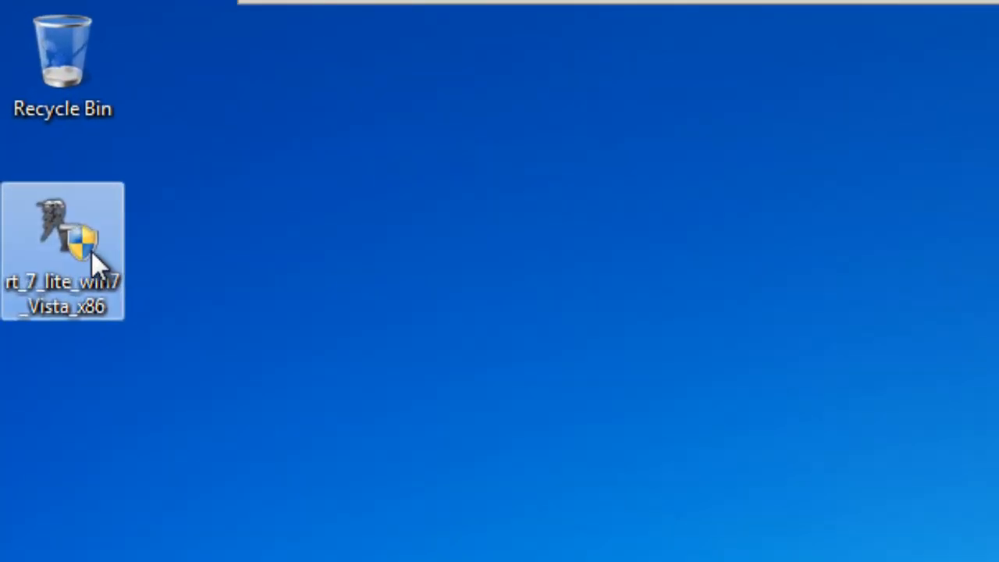
{"action": "double_click", "coordinate": [85, 247]}
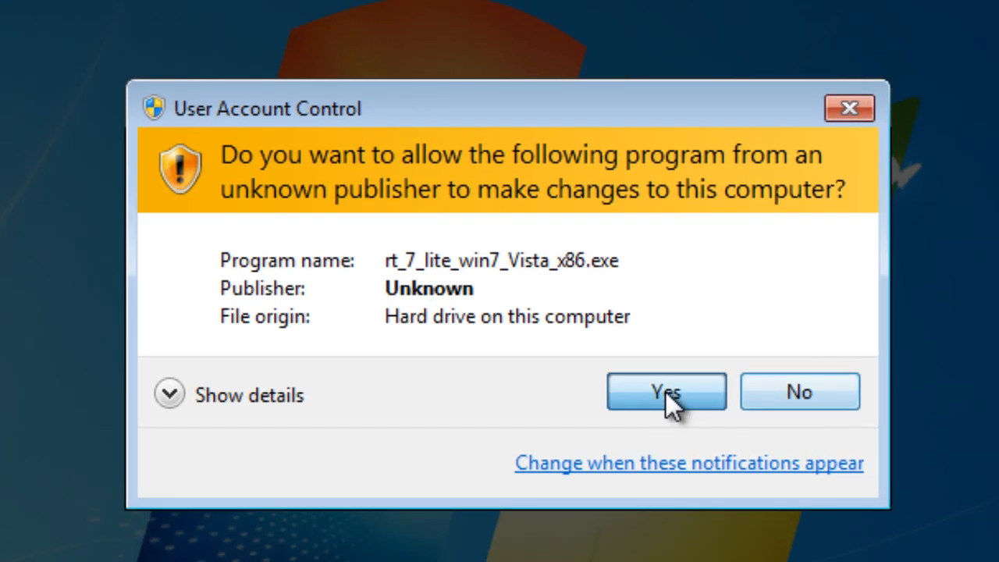
{"action": "left_click", "coordinate": [665, 392]}
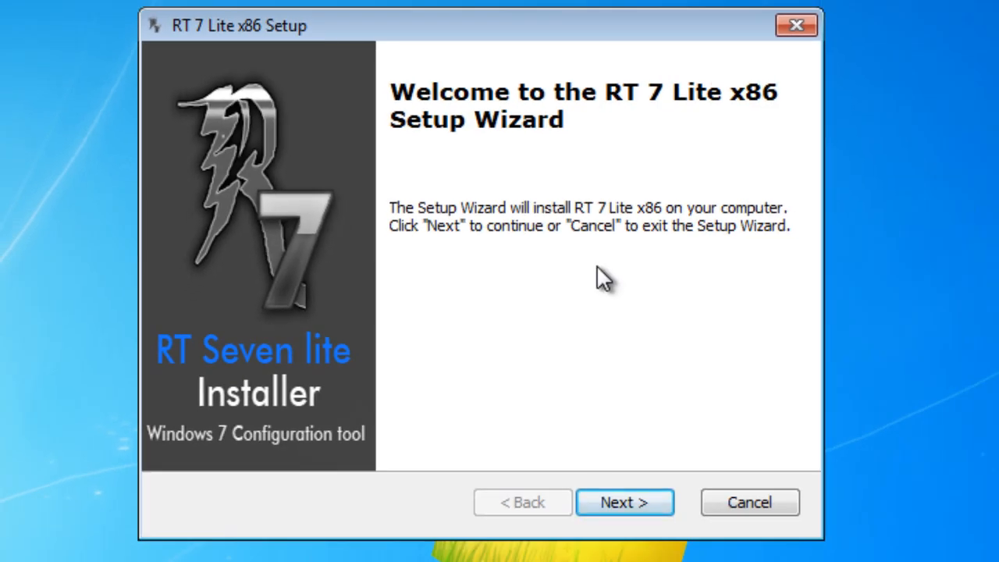
- Install RT 7 Lite x86 in the default folder, accepting the license agreement, and finish the setup wizard
{"action": "left_click", "coordinate": [630, 506]}
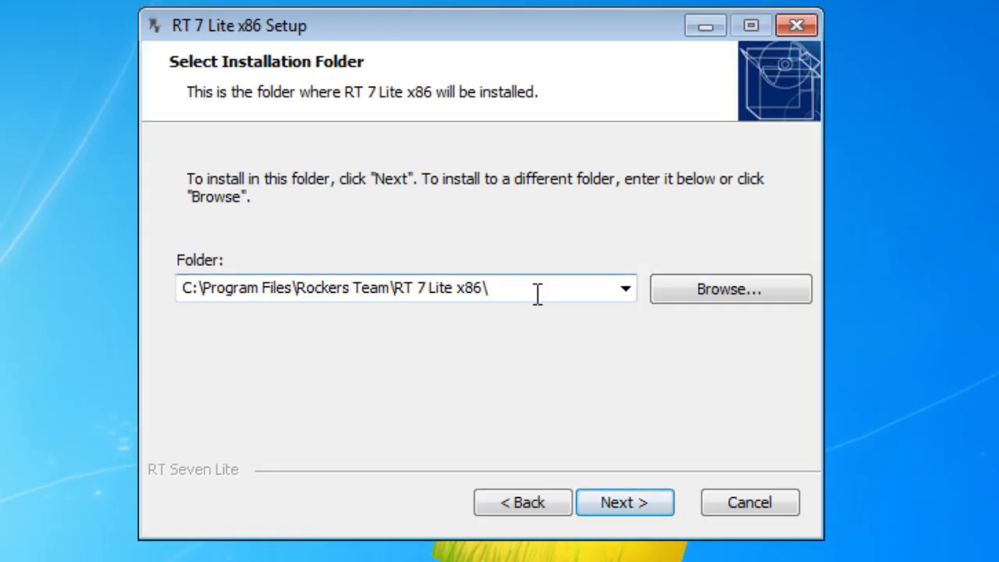
{"action": "left_click", "coordinate": [535, 292]}
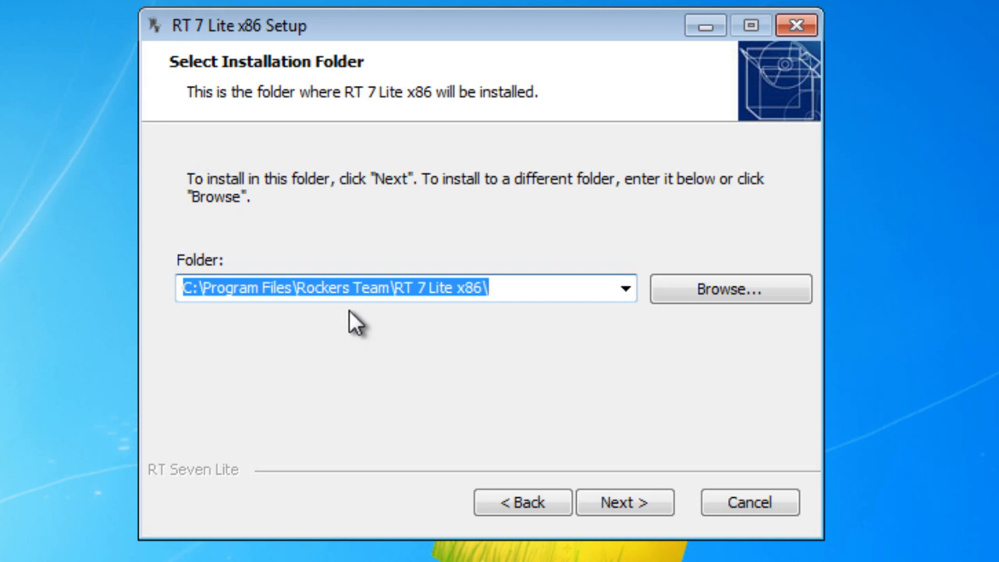
{"action": "left_click", "coordinate": [641, 503]}
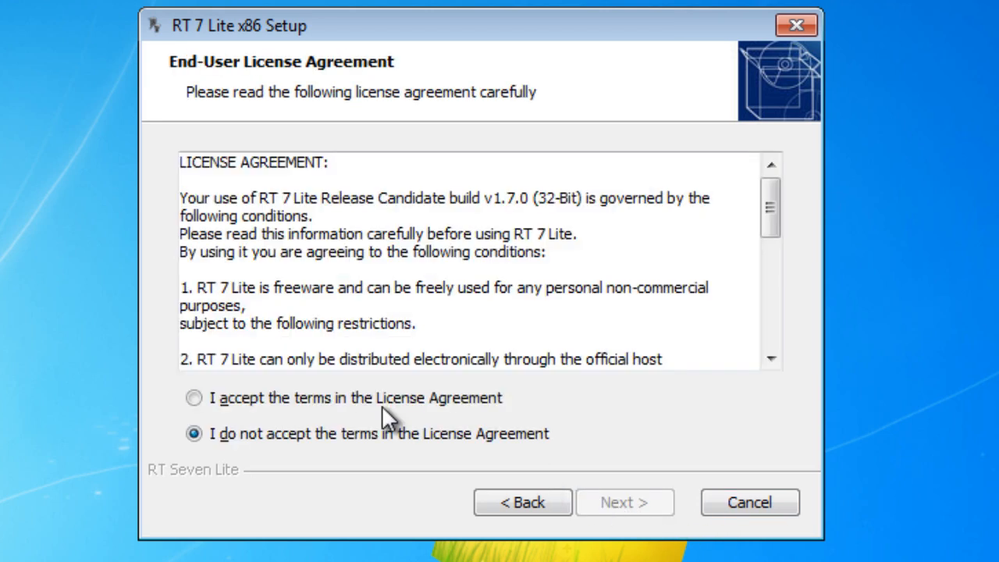
{"action": "left_click", "coordinate": [386, 397]}
{"action": "left_click", "coordinate": [620, 506]}
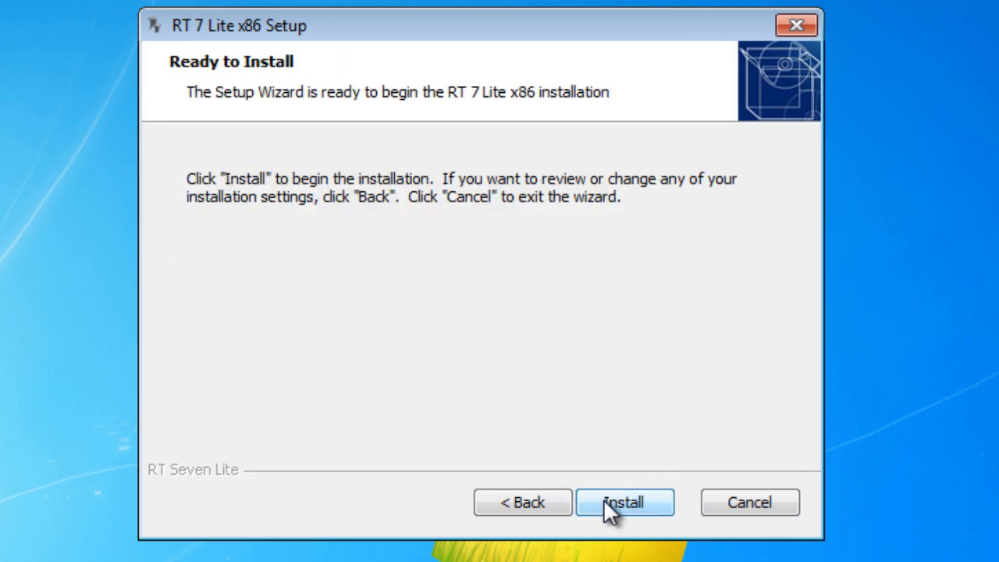
{"action": "left_click", "coordinate": [607, 502]}
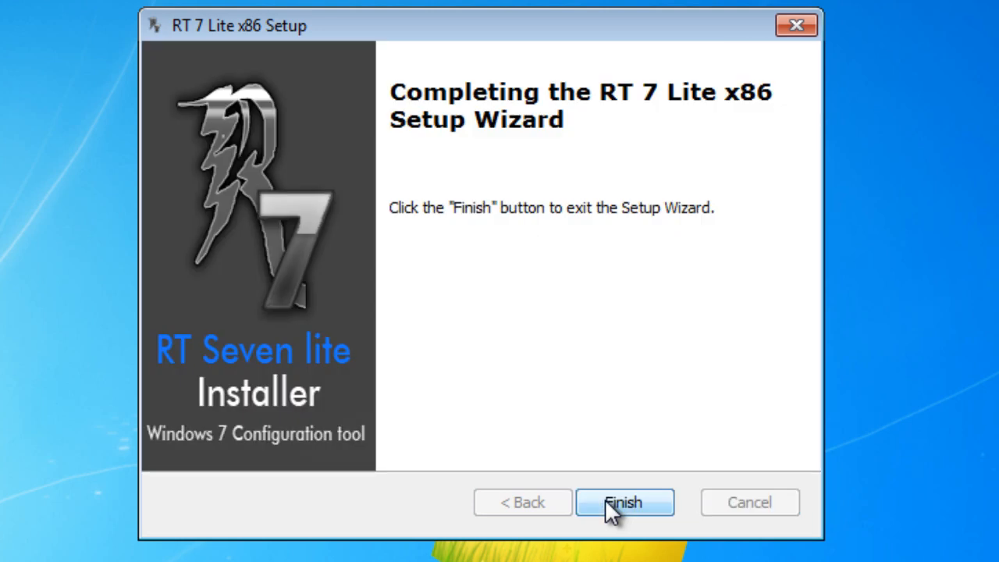
{"action": "left_click", "coordinate": [605, 497]}
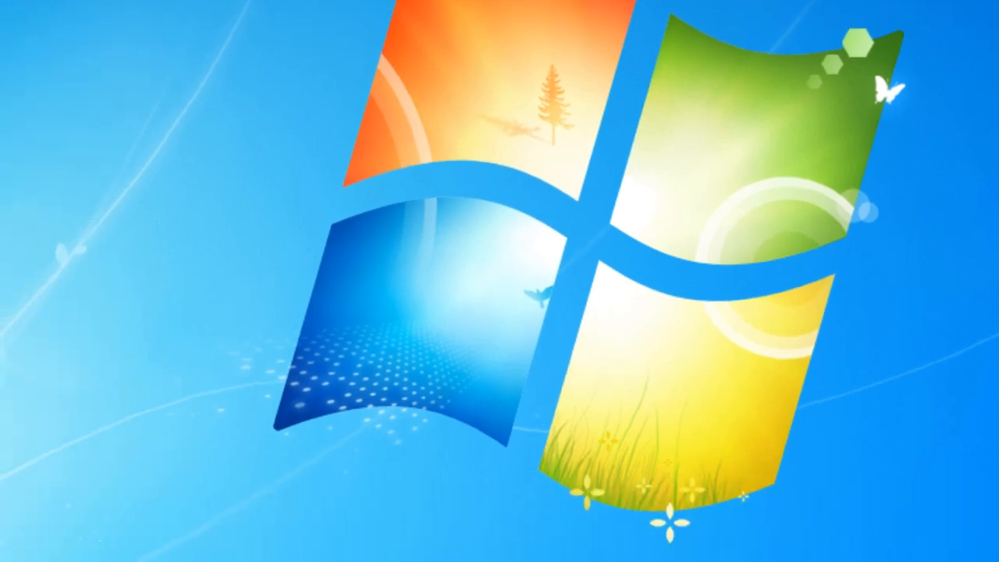
- Mount the ISO SW_DVD5_SA_Win_Ent_7_32BIT_English_Full_MLF_X15-70745 in the virtual machine's CD/DVD drive and check it in the Computer window
{"action": "left_click", "coordinate": [17, 551]}
{"action": "left_click", "coordinate": [357, 284]}
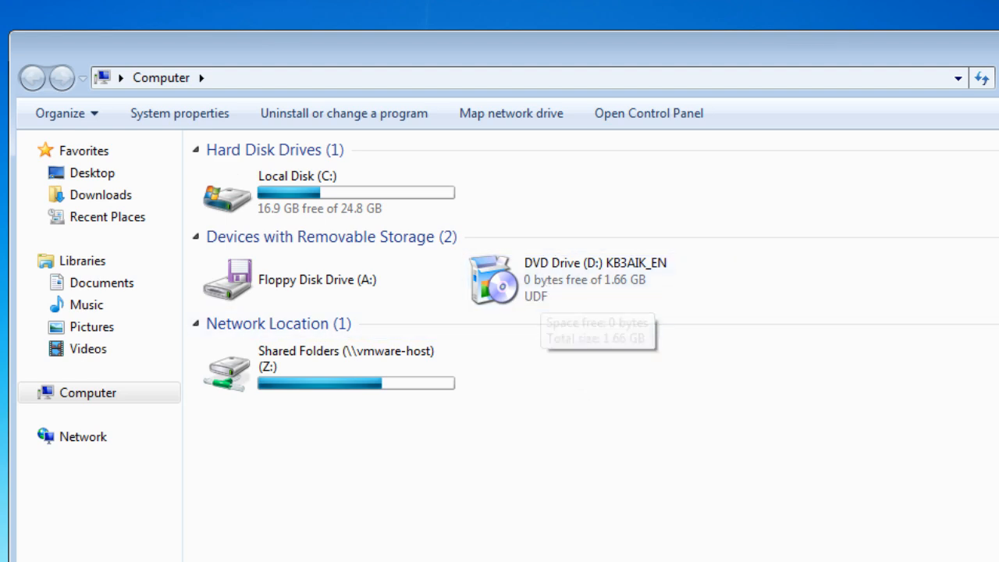
{"action": "left_click", "coordinate": [0, 0]}
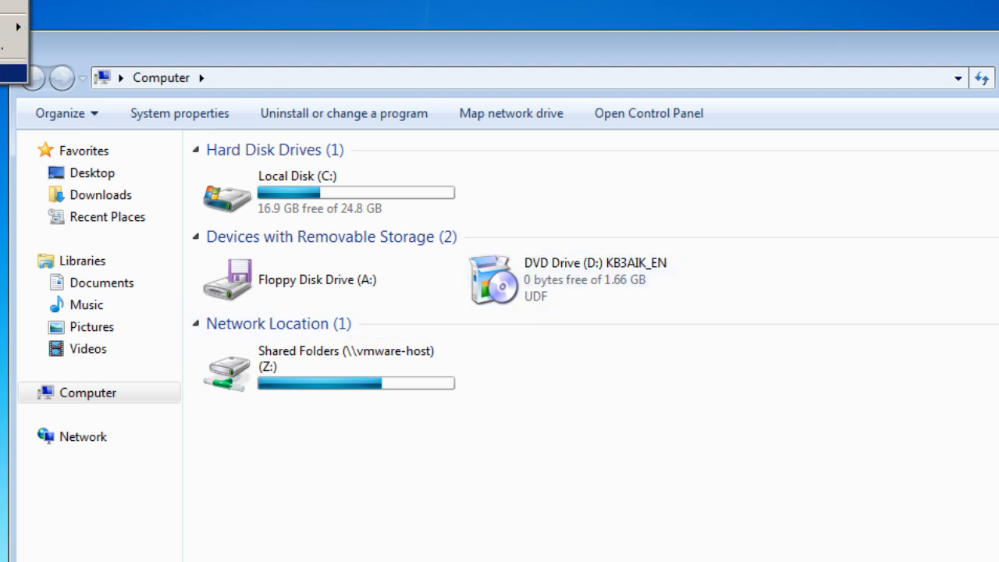
{"action": "left_click", "coordinate": [11, 73]}
{"action": "left_click", "coordinate": [493, 280]}
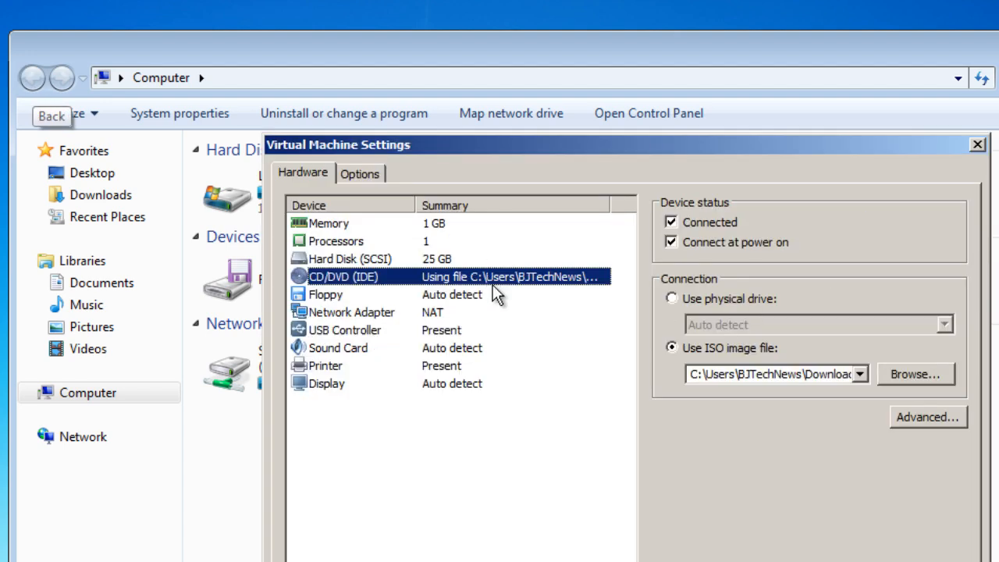
{"action": "left_click", "coordinate": [927, 376]}
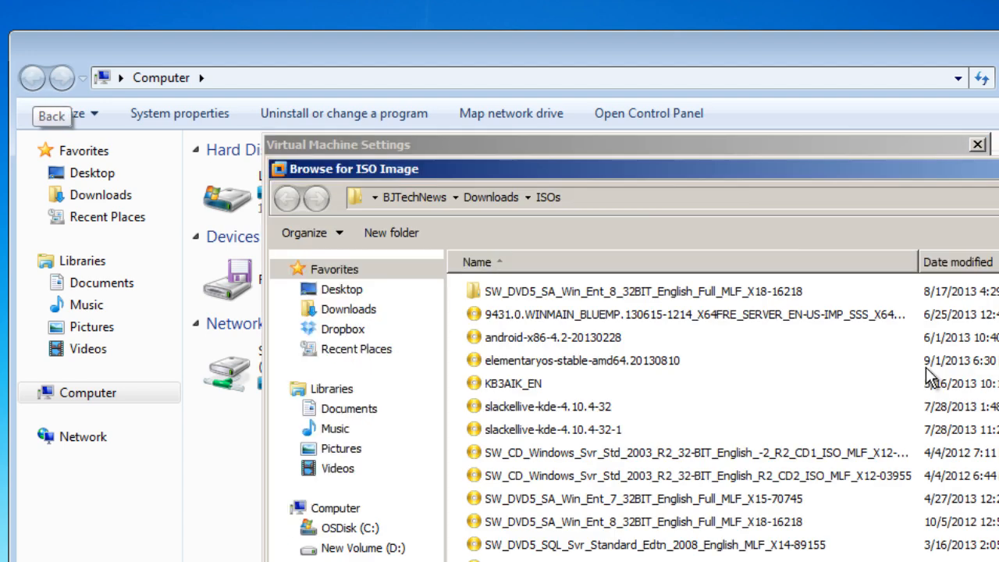
{"action": "left_click", "coordinate": [706, 498]}
{"action": "left_click", "coordinate": [991, 561]}
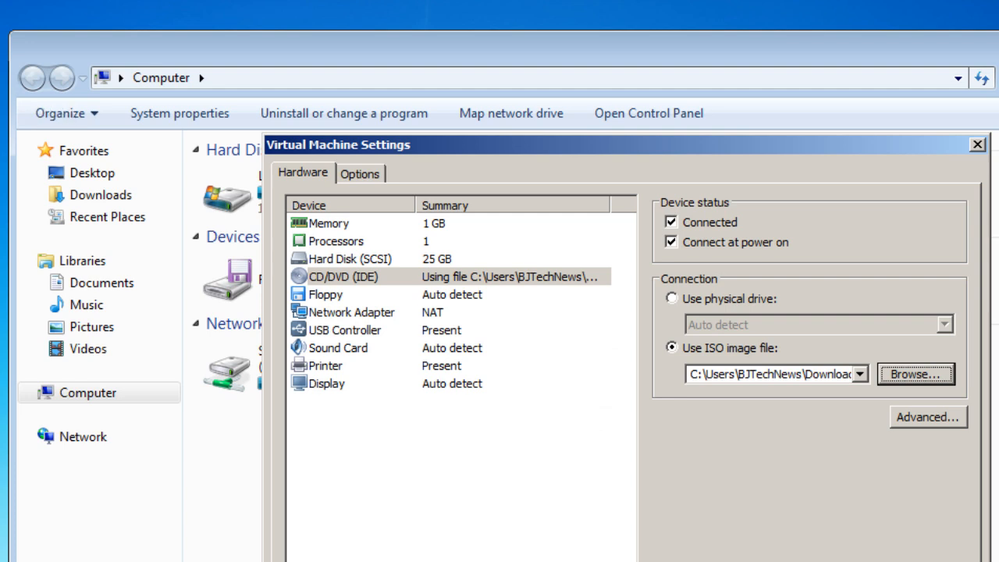
{"action": "left_click", "coordinate": [786, 561]}
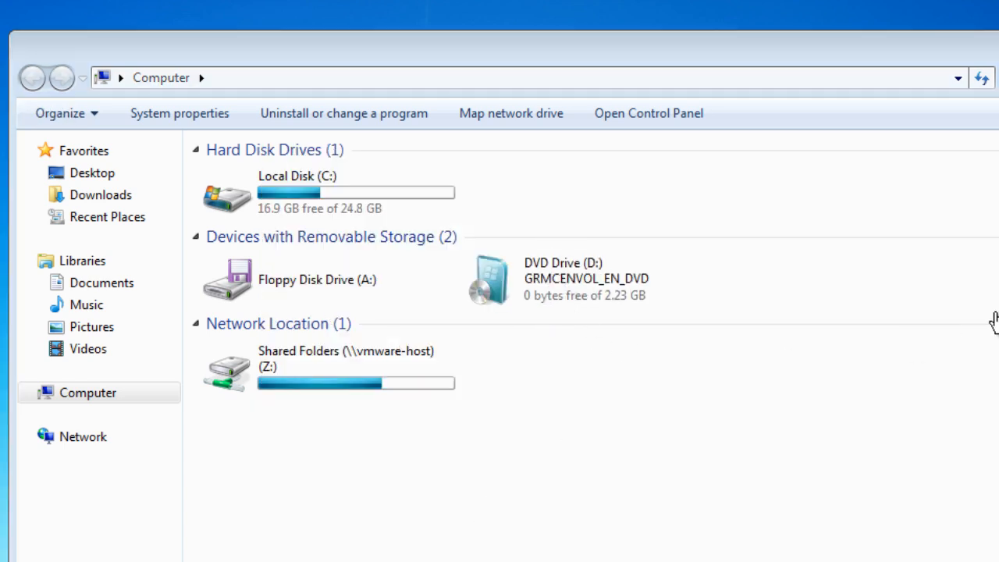
{"action": "key", "text": "alt+F4"}
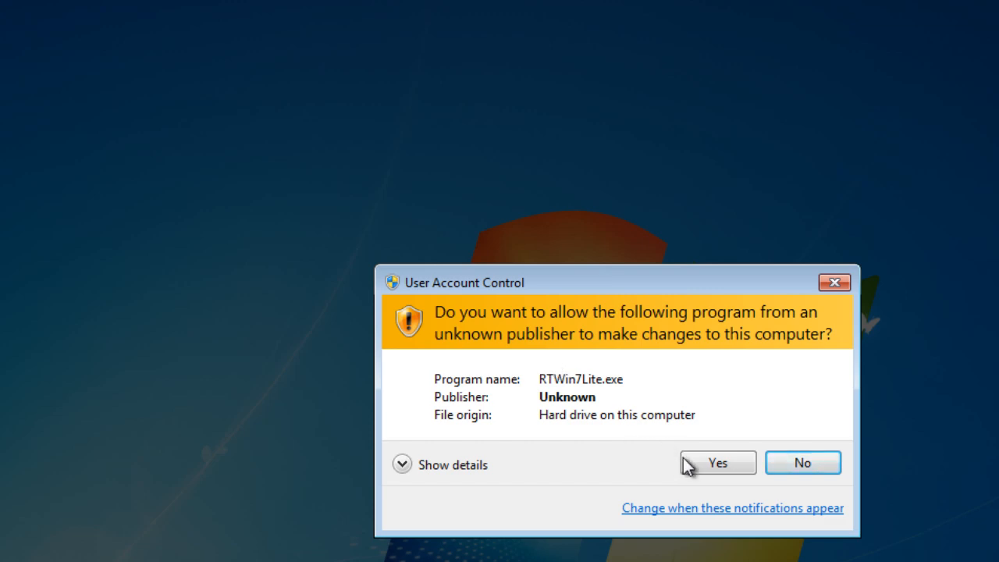
- Allow RTWin7Lite.exe to run and try to use a new desktop folder named tempOS as the OS path
{"action": "left_click", "coordinate": [721, 466]}
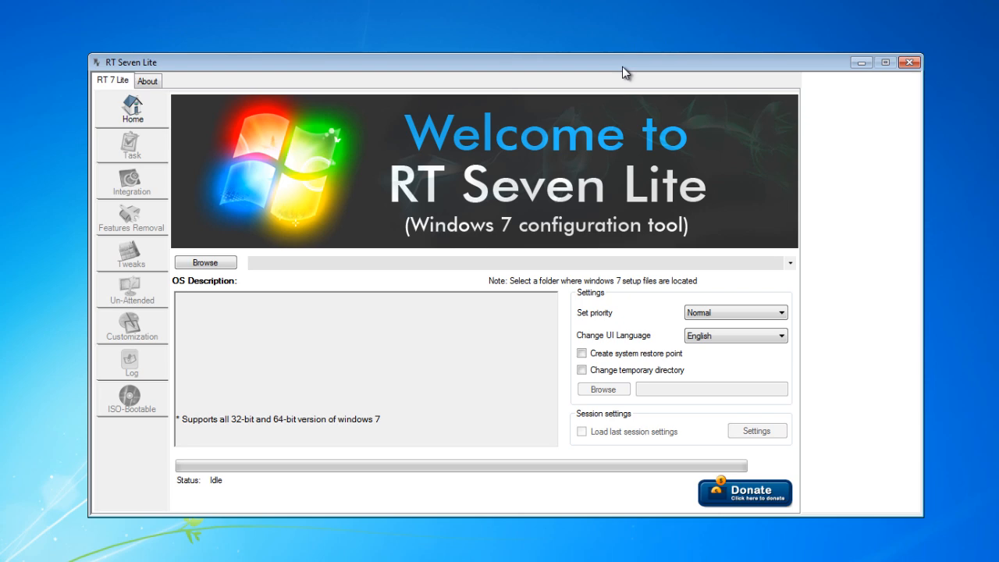
{"action": "left_click", "coordinate": [214, 263]}
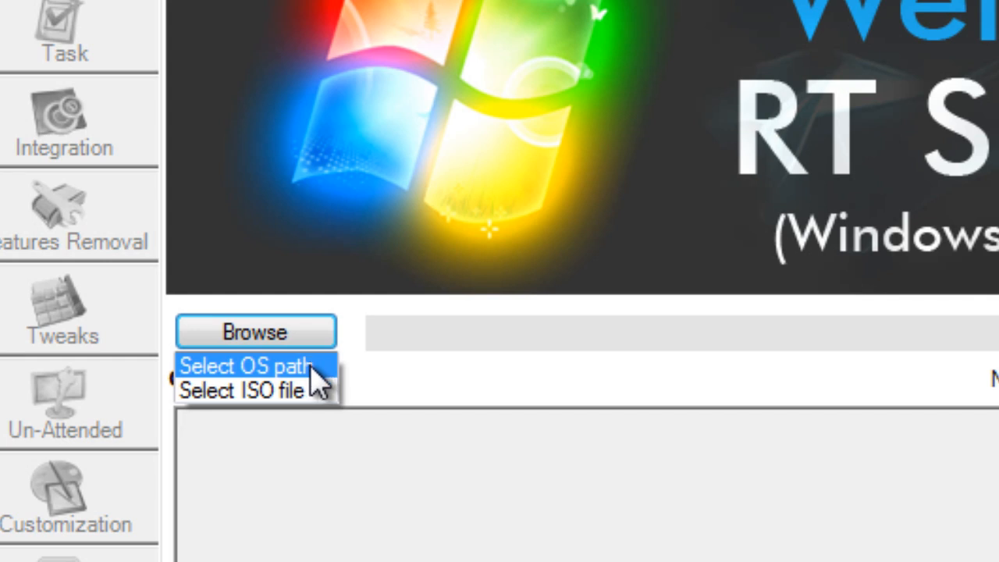
{"action": "left_click", "coordinate": [311, 366]}
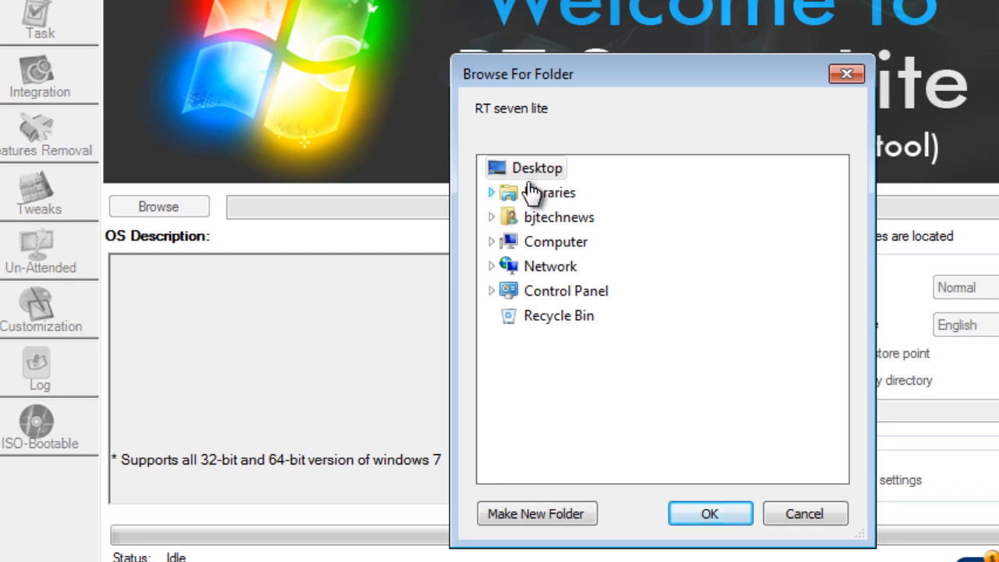
{"action": "left_click", "coordinate": [511, 520]}
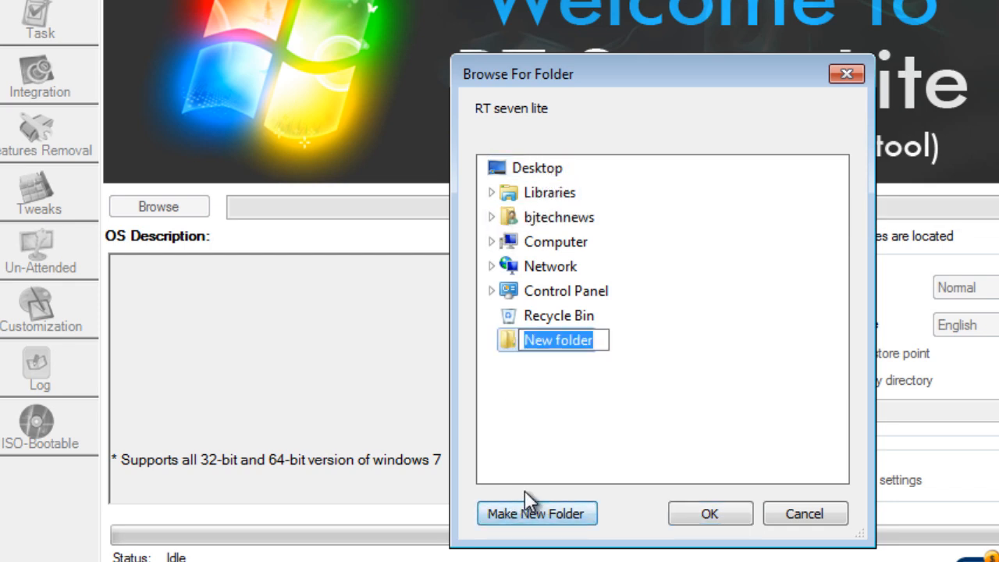
{"action": "type", "text": "tempOS"}
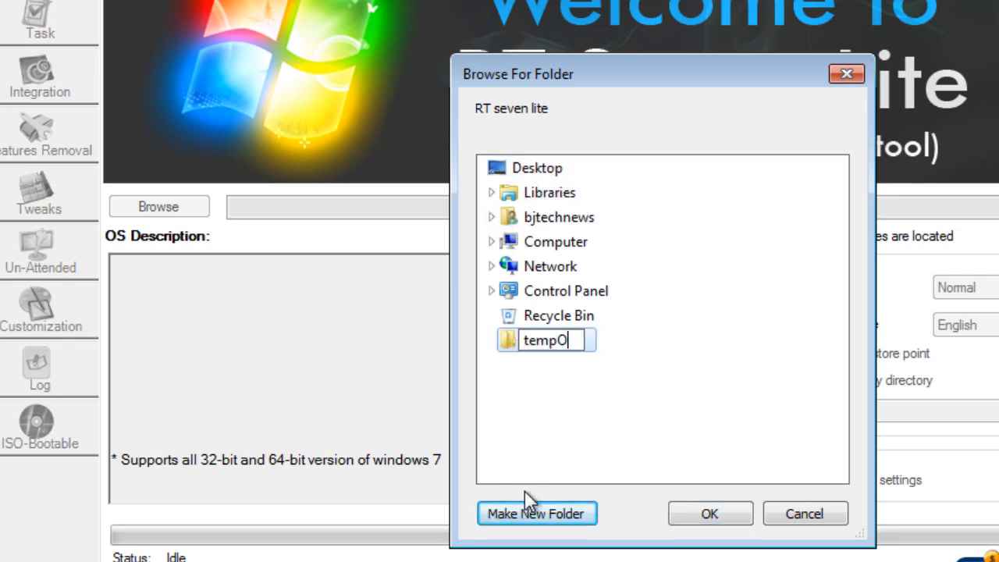
{"action": "key", "text": "Return"}
{"action": "left_click", "coordinate": [687, 514]}
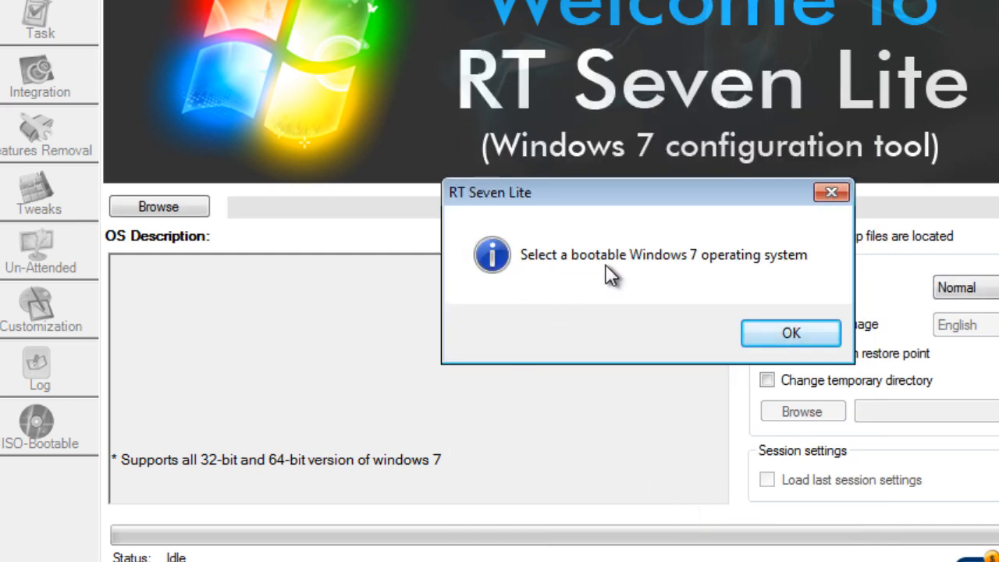
{"action": "left_click", "coordinate": [784, 326]}
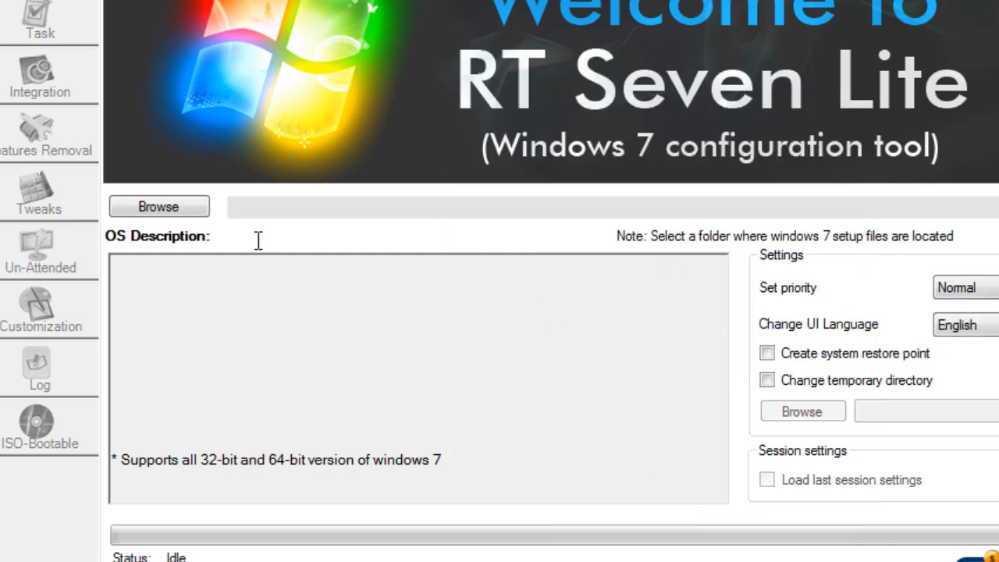
- Select DVD Drive (D:) GRMCENVOL_EN_DVD as the OS path and agree to save its files on the local disk
{"action": "left_click", "coordinate": [184, 201]}
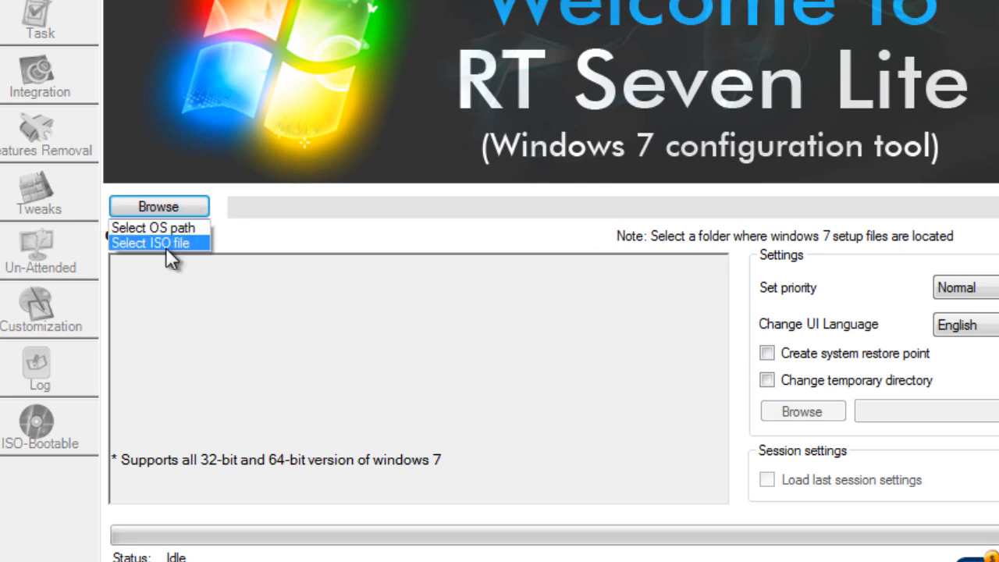
{"action": "left_click", "coordinate": [170, 228]}
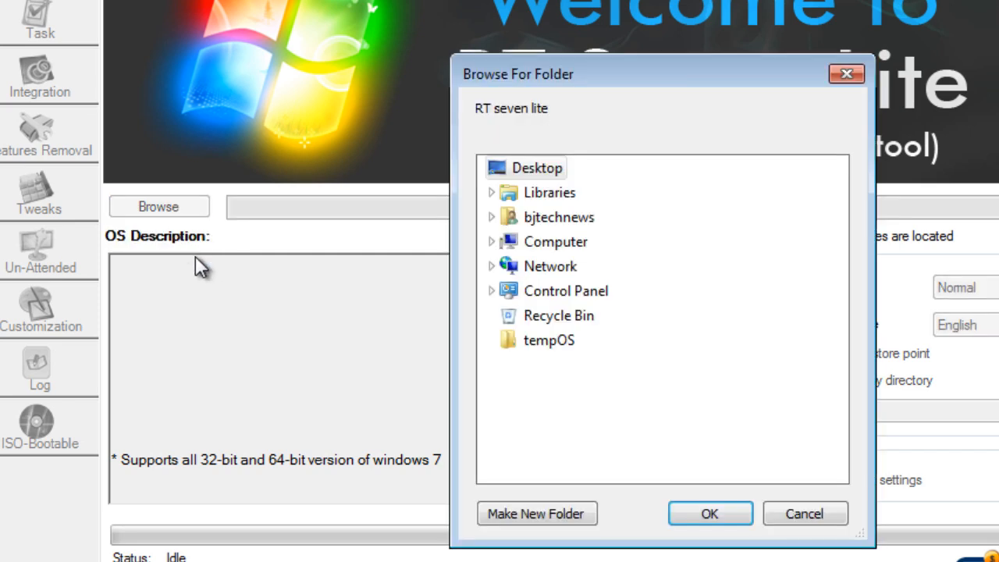
{"action": "left_click", "coordinate": [491, 242]}
{"action": "double_click", "coordinate": [572, 319]}
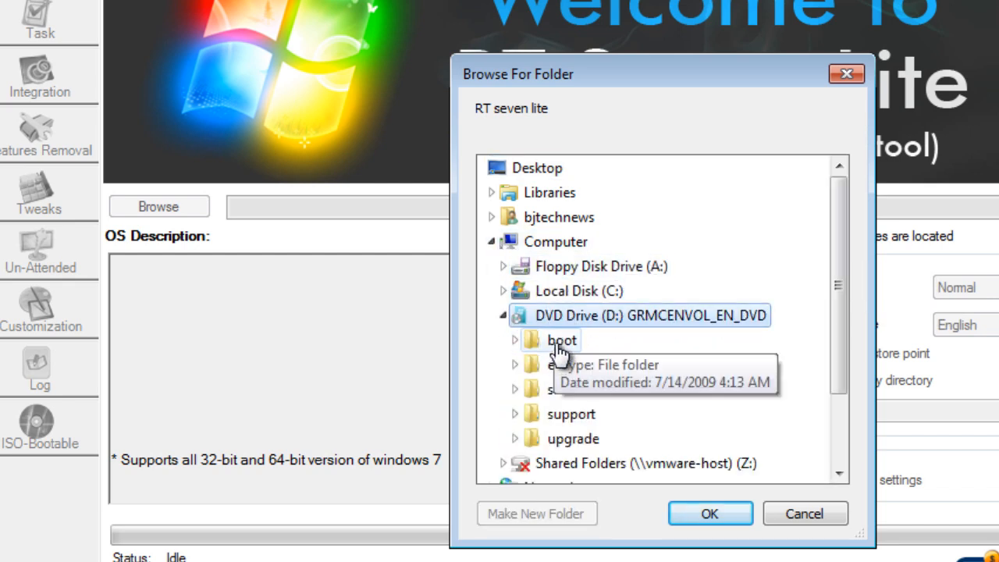
{"action": "left_click", "coordinate": [685, 508]}
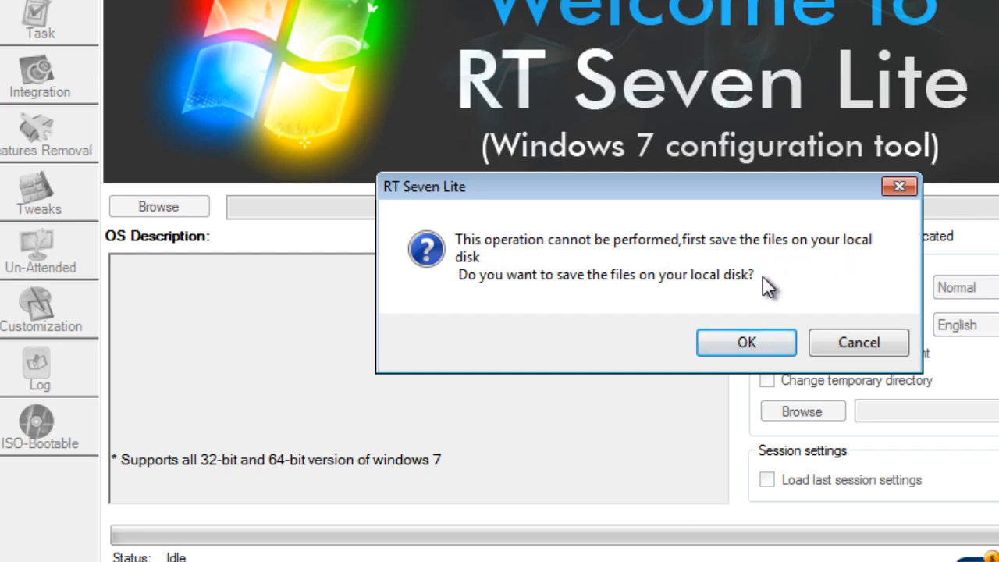
{"action": "left_click", "coordinate": [746, 343]}
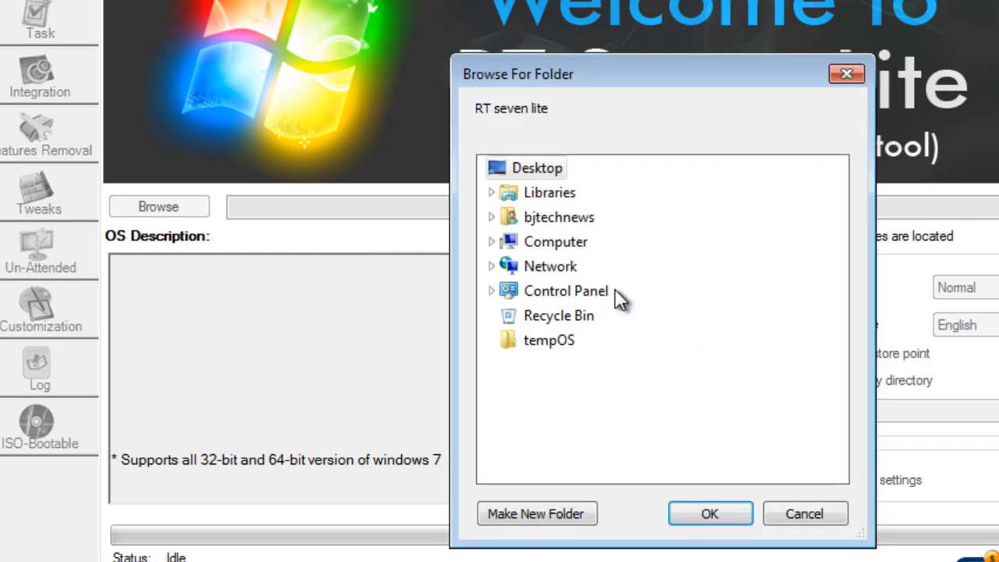
- Save the DVD files in the desktop folder tempOS, check the copied GRMCENVOL_EN_DVD folder, and load the Windows 7 ENTERPRISE image
{"action": "left_click", "coordinate": [561, 346]}
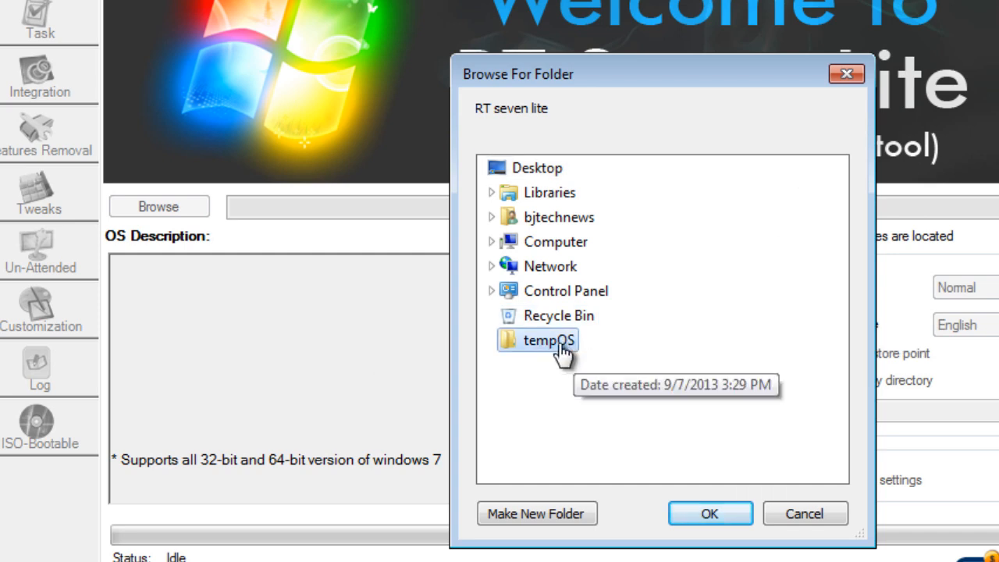
{"action": "left_click", "coordinate": [708, 515]}
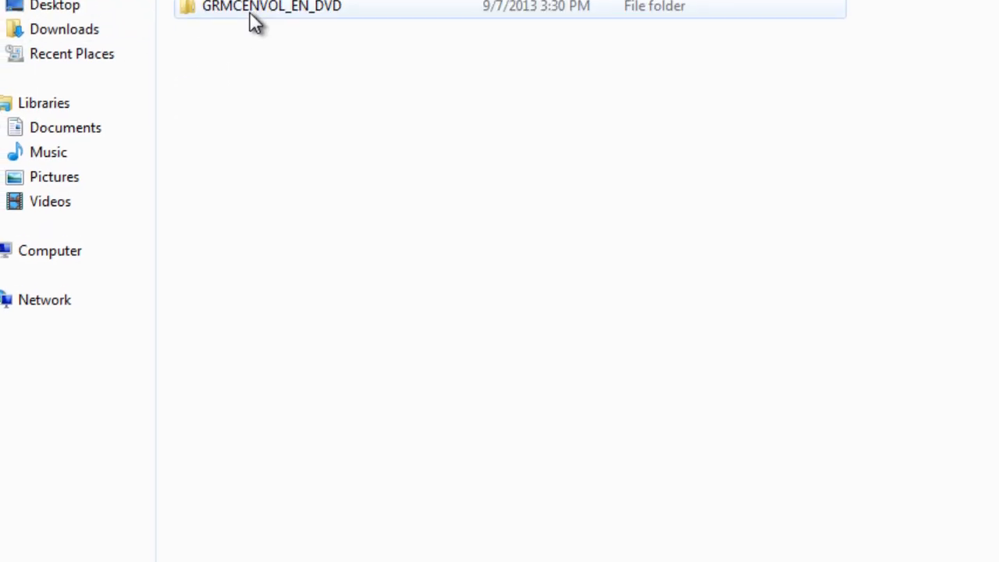
{"action": "double_click", "coordinate": [279, 155]}
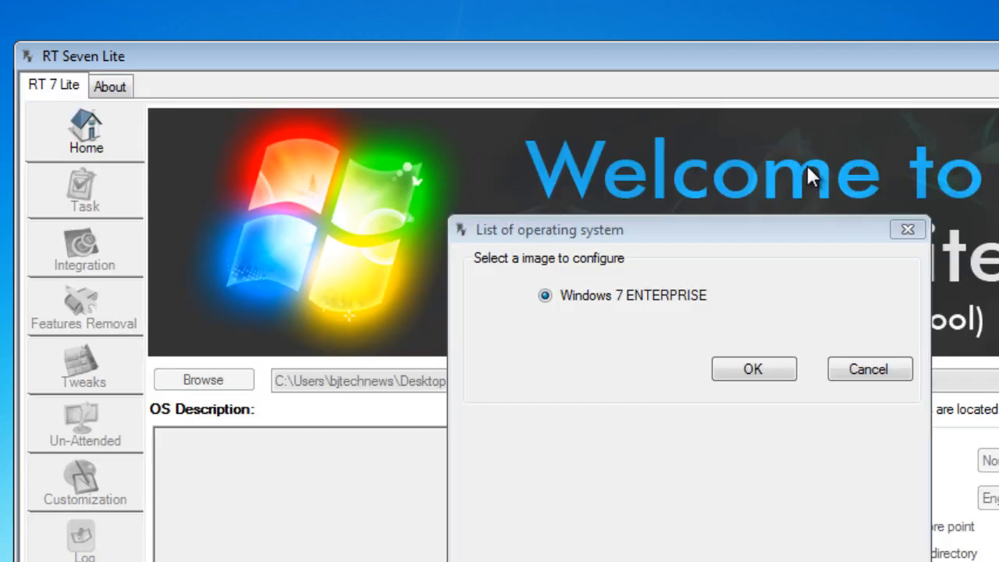
{"action": "left_click", "coordinate": [677, 227]}
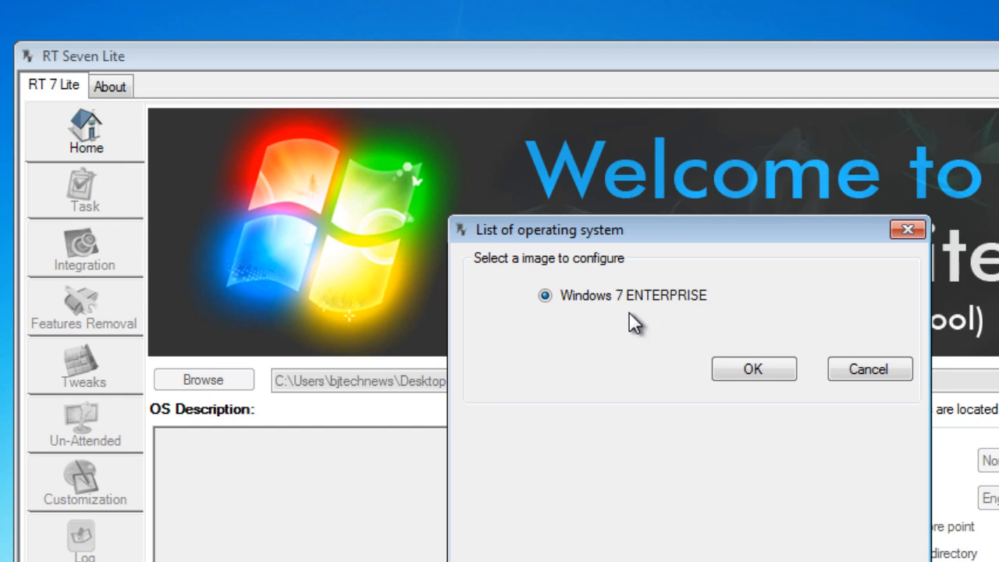
{"action": "left_click", "coordinate": [762, 371]}
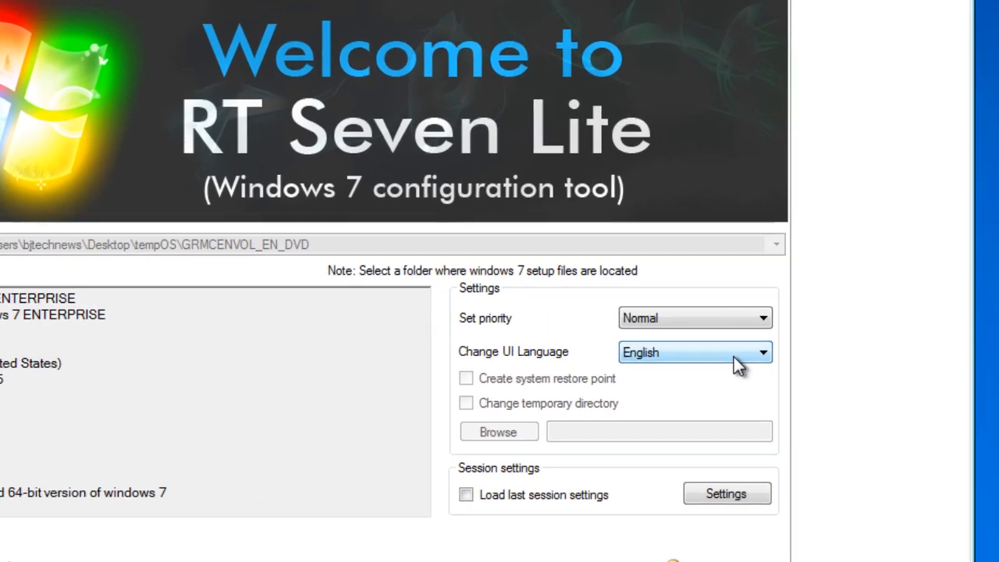
- Check the available UI languages while keeping English, and set the task selection's quick start to Tweaked
{"action": "left_click", "coordinate": [734, 357]}
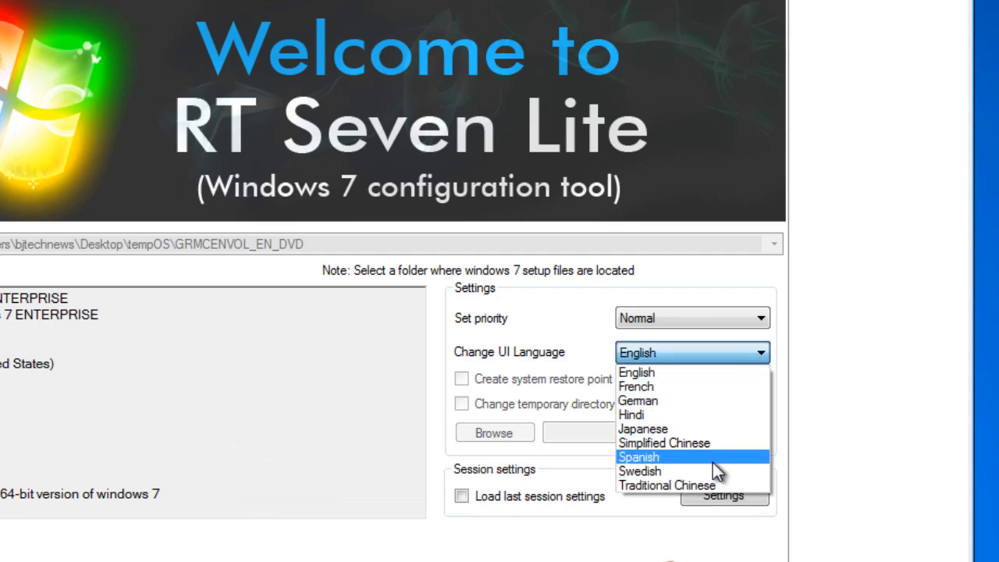
{"action": "left_click", "coordinate": [872, 363]}
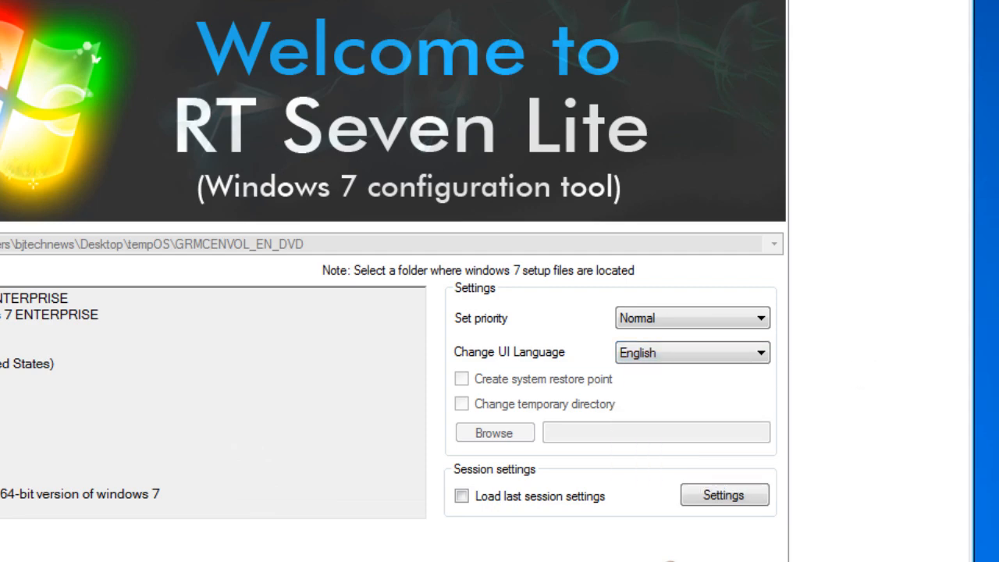
{"action": "left_click", "coordinate": [51, 105]}
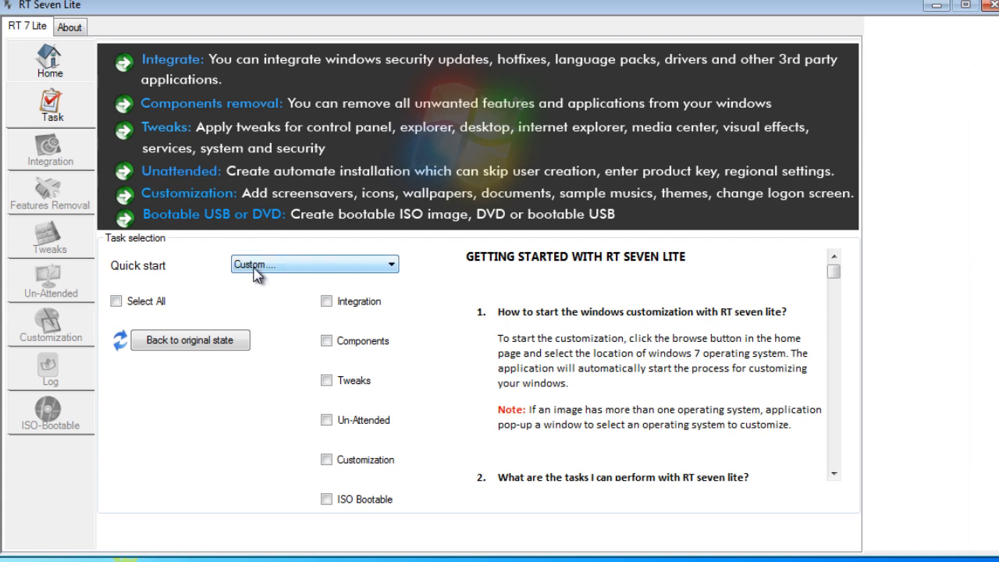
{"action": "left_click", "coordinate": [289, 269]}
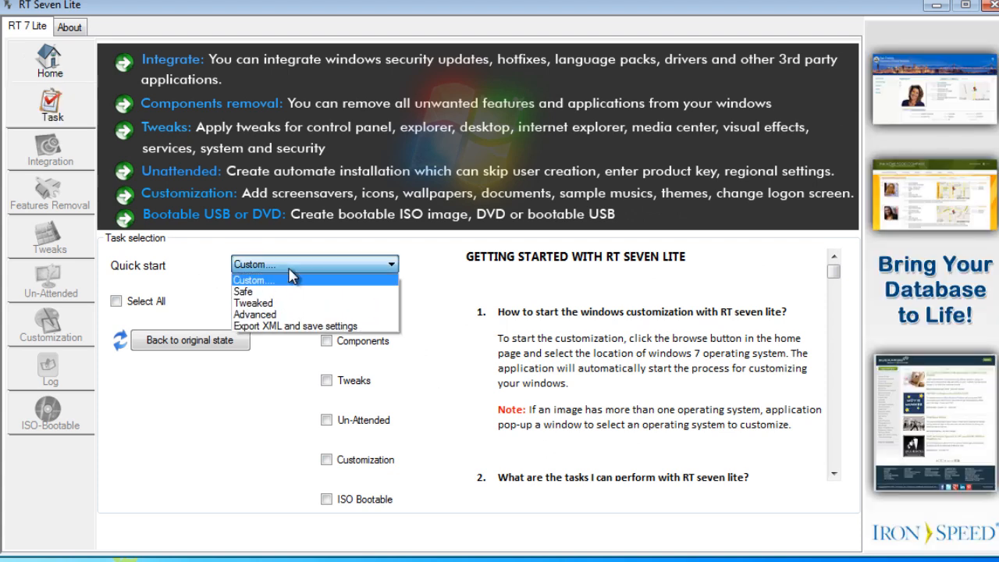
{"action": "left_click", "coordinate": [283, 303]}
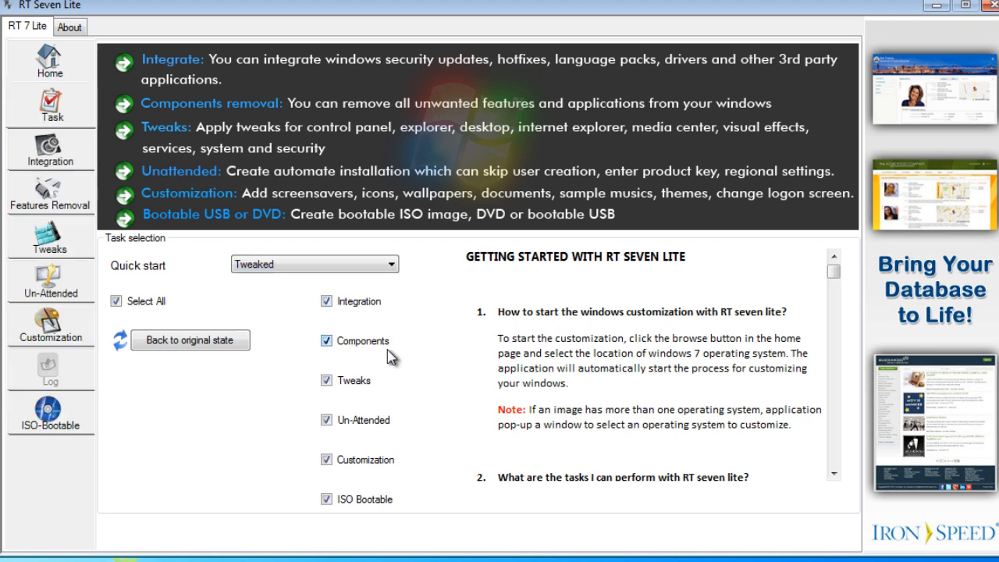
{"action": "mouse_move", "coordinate": [833, 273]}
{"action": "left_mouse_down"}
{"action": "mouse_move", "coordinate": [834, 355]}
{"action": "mouse_move", "coordinate": [834, 272]}
{"action": "left_mouse_up"}
- Add the update package Windows6.0-KB968930-x86 from the Downloads folder of Shared Folders (Z:) to the integration updates
{"action": "left_click", "coordinate": [61, 159]}
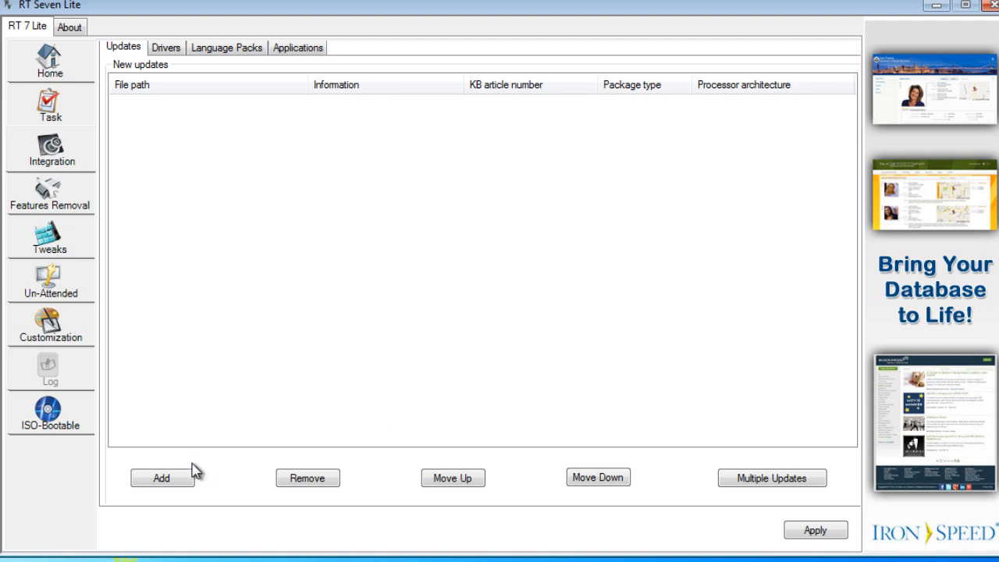
{"action": "left_click", "coordinate": [173, 484]}
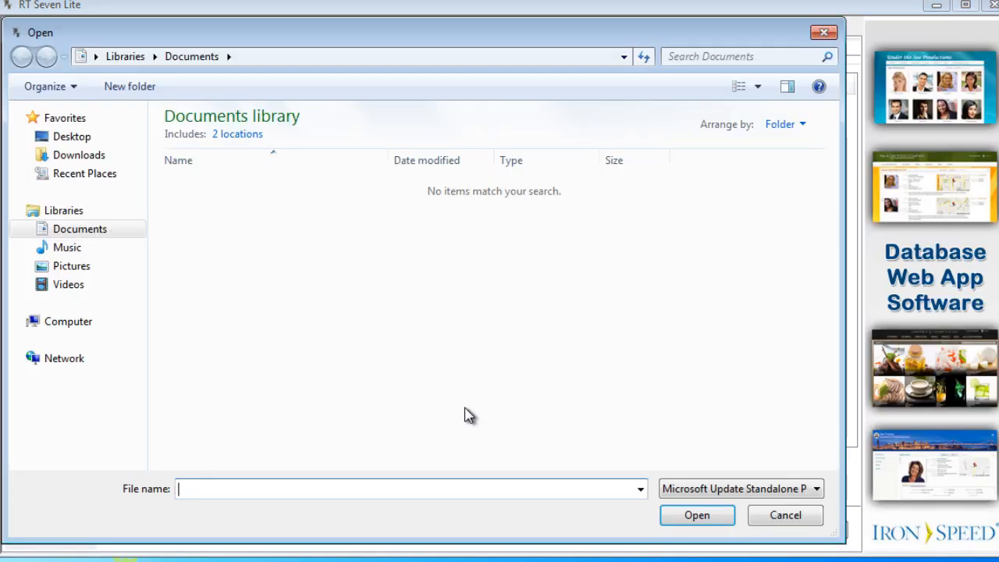
{"action": "left_click", "coordinate": [72, 323]}
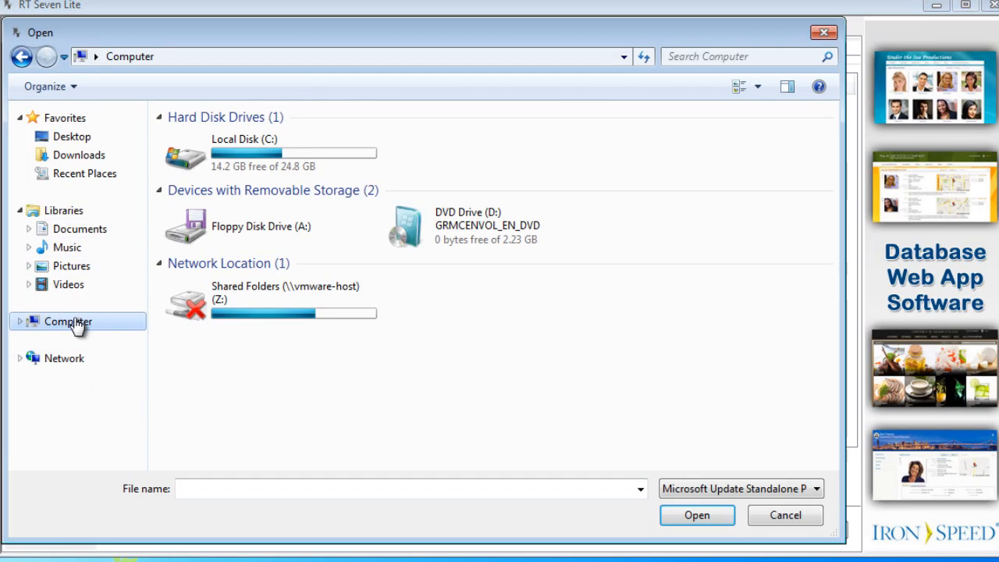
{"action": "double_click", "coordinate": [265, 306]}
{"action": "double_click", "coordinate": [225, 140]}
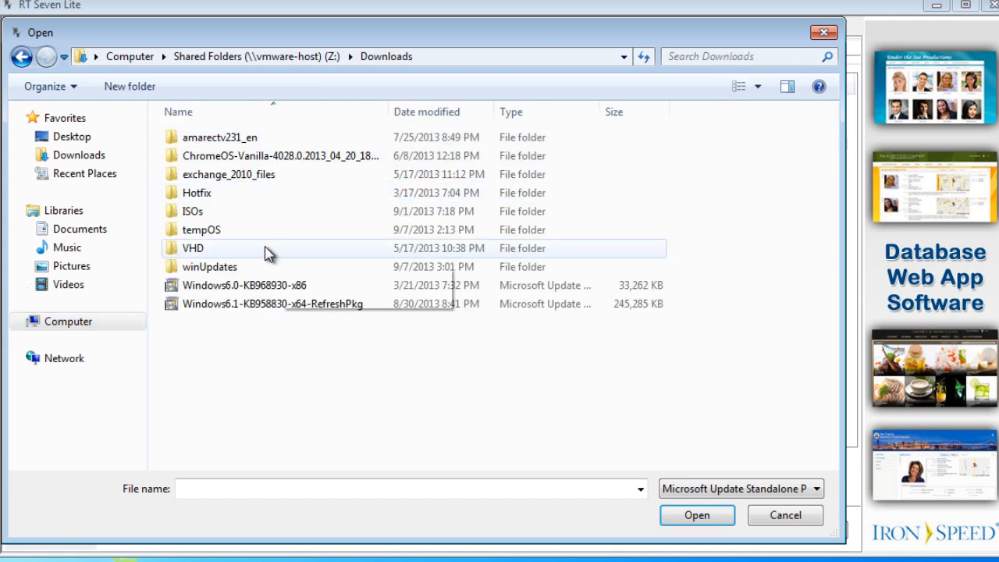
{"action": "double_click", "coordinate": [199, 266]}
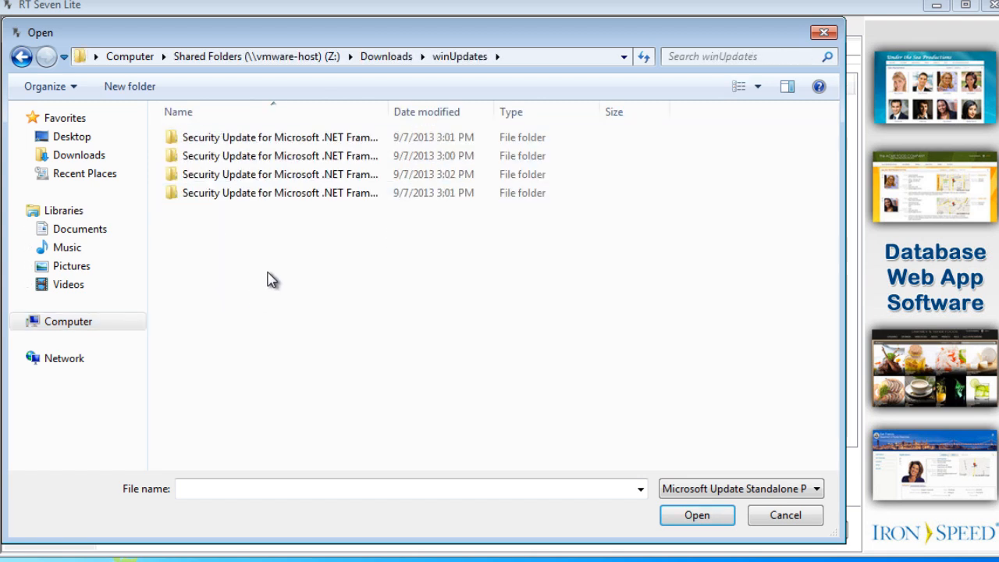
{"action": "left_click", "coordinate": [21, 58]}
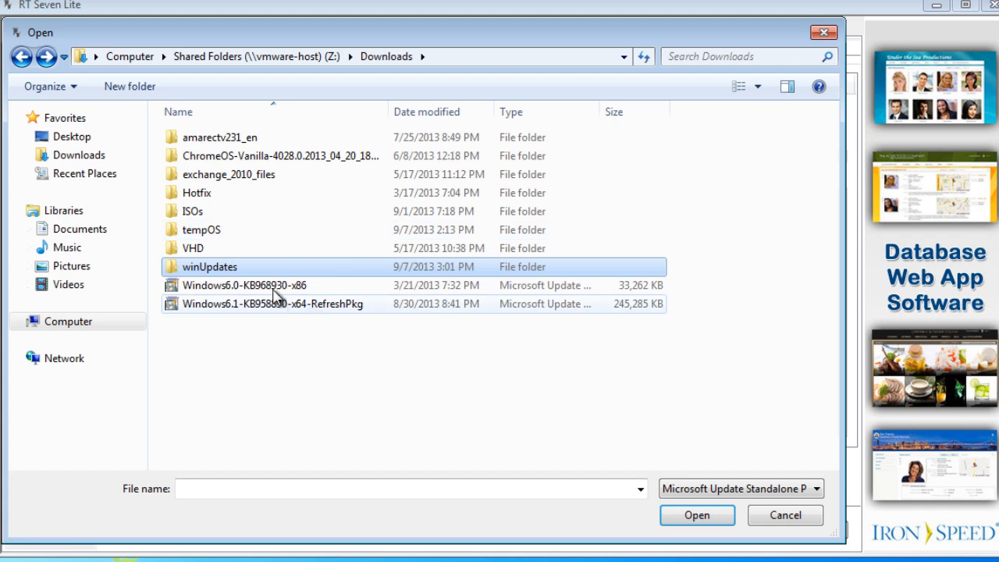
{"action": "left_click", "coordinate": [246, 286]}
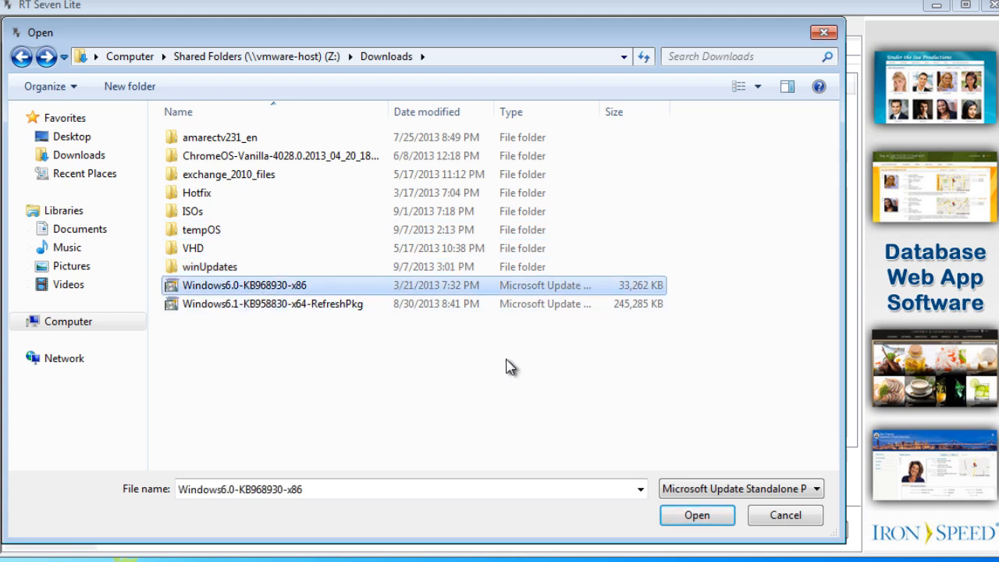
{"action": "left_click", "coordinate": [694, 517]}
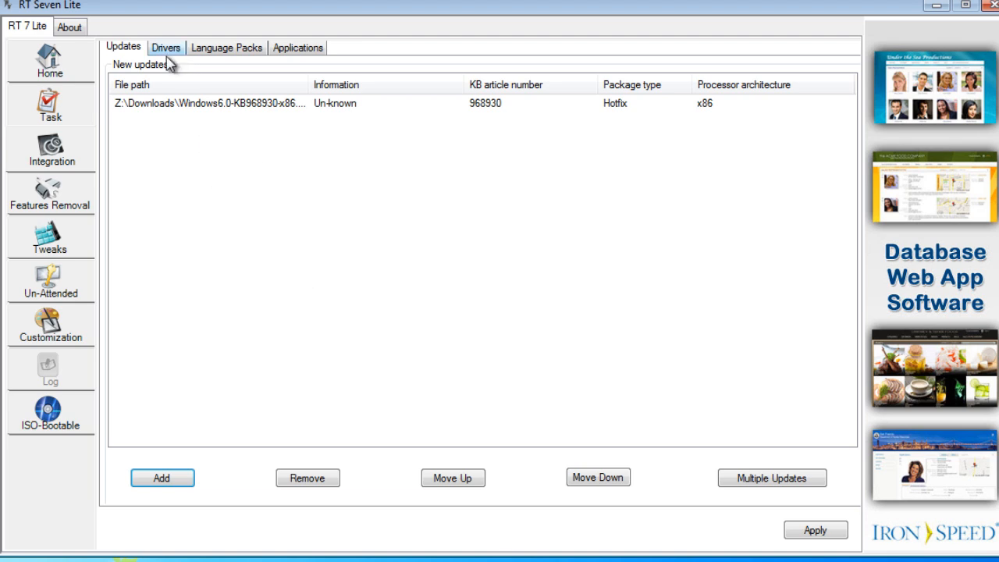
- Look through the .NET Framework security update folders in winUpdates for further update packages, and leave without adding any
{"action": "left_click", "coordinate": [166, 476]}
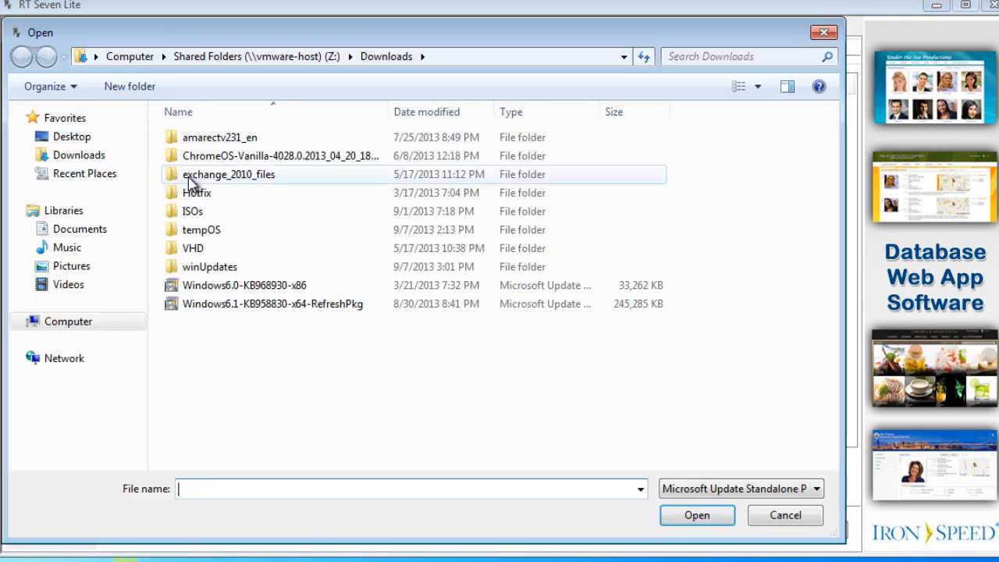
{"action": "double_click", "coordinate": [231, 266]}
{"action": "double_click", "coordinate": [312, 145]}
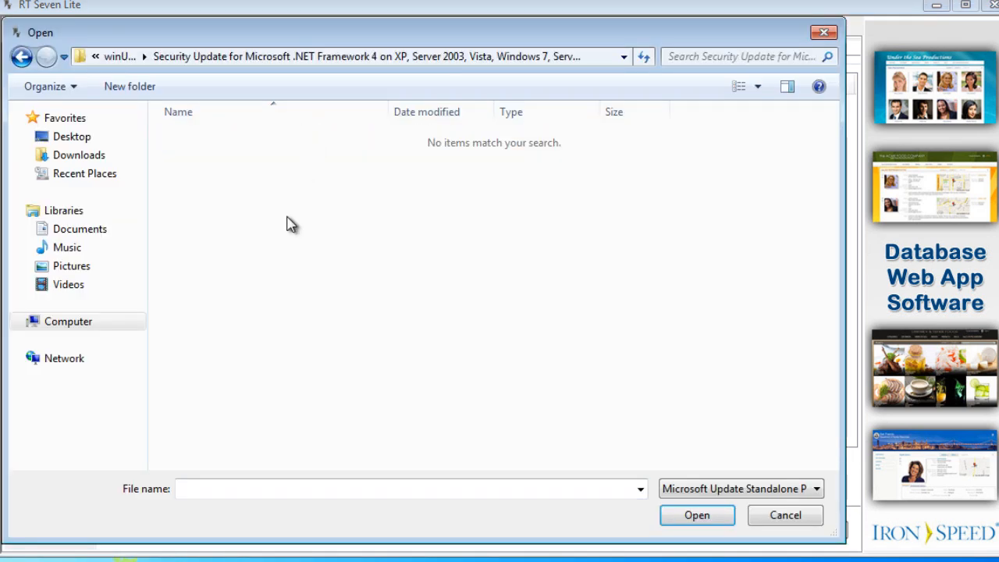
{"action": "left_click", "coordinate": [22, 57]}
{"action": "double_click", "coordinate": [190, 152]}
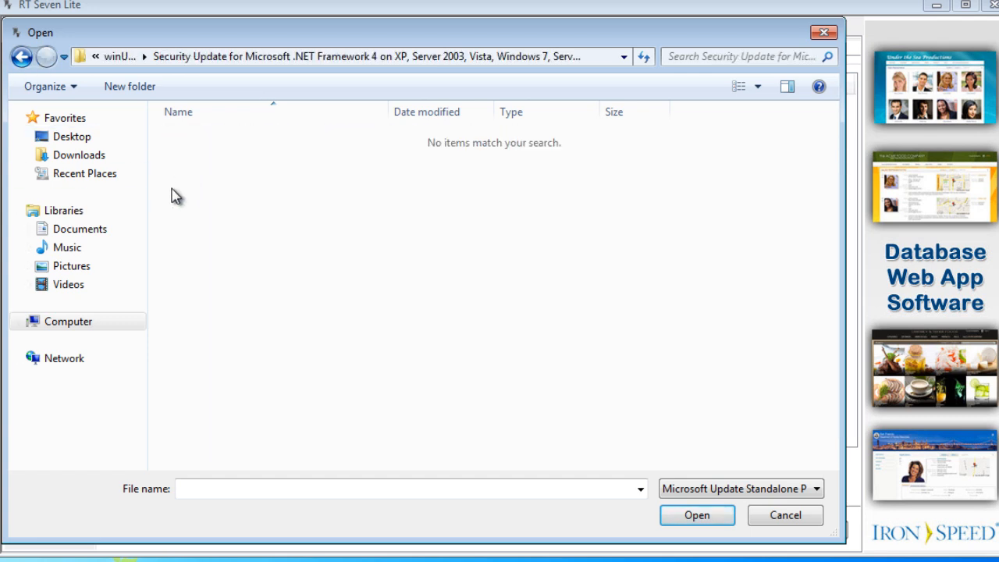
{"action": "left_click", "coordinate": [22, 58]}
{"action": "double_click", "coordinate": [201, 175]}
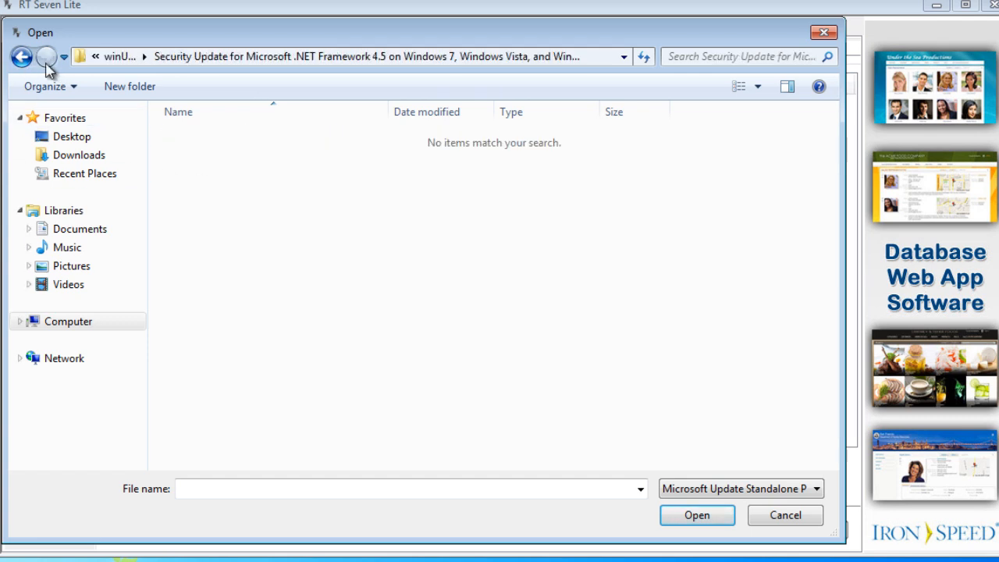
{"action": "left_click", "coordinate": [22, 59]}
{"action": "left_click", "coordinate": [22, 60]}
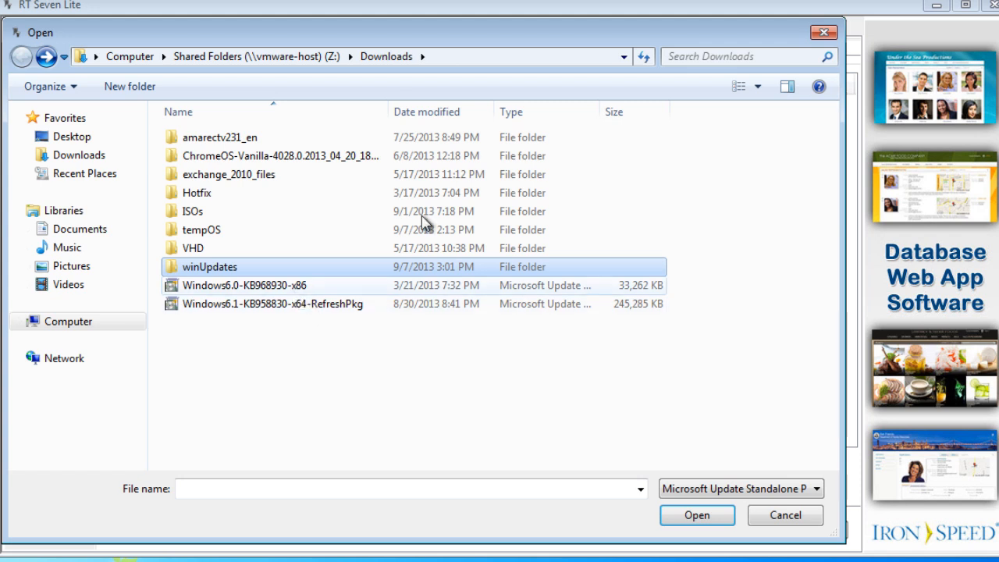
{"action": "left_click_drag", "start_coordinate": [601, 111], "coordinate": [730, 112]}
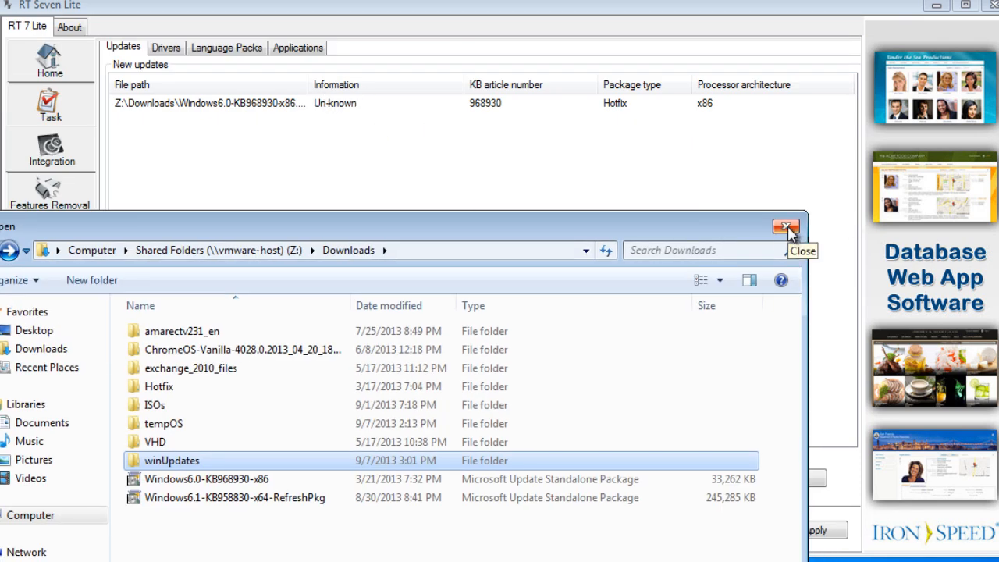
{"action": "left_click", "coordinate": [786, 228]}
- View the driver and language pack integration options, and choose npp.6.3.1.Installer from Z:\Downloads as an application to integrate
{"action": "left_click", "coordinate": [166, 48]}
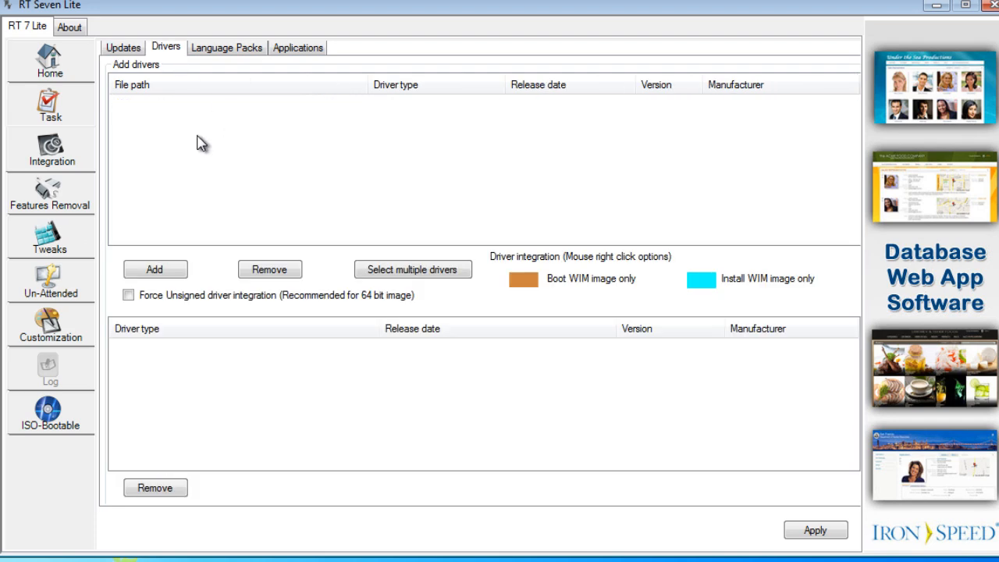
{"action": "left_click", "coordinate": [226, 50]}
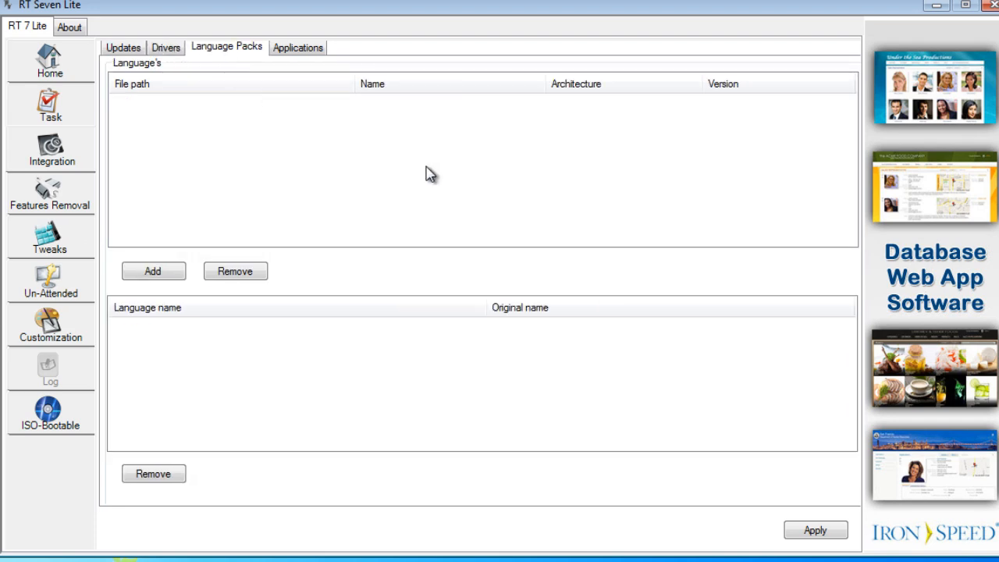
{"action": "left_click", "coordinate": [306, 50]}
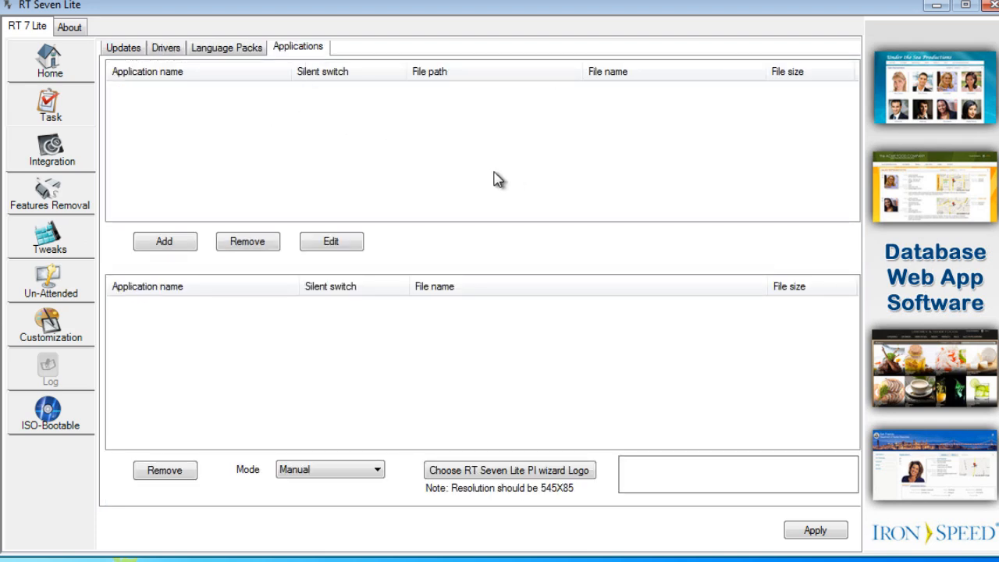
{"action": "left_click", "coordinate": [173, 242]}
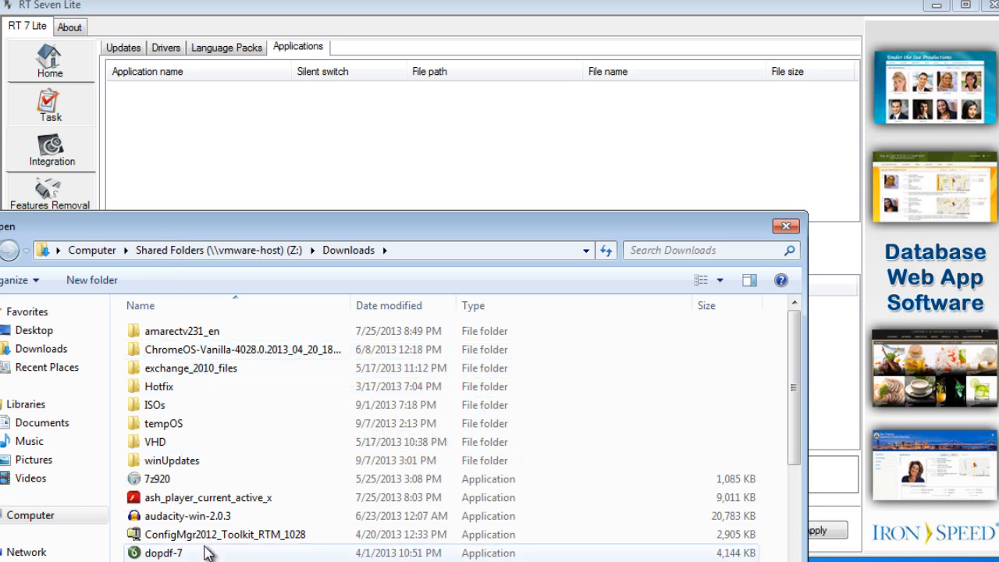
{"action": "scroll", "coordinate": [195, 550], "scroll_direction": "down", "scroll_amount": 6}
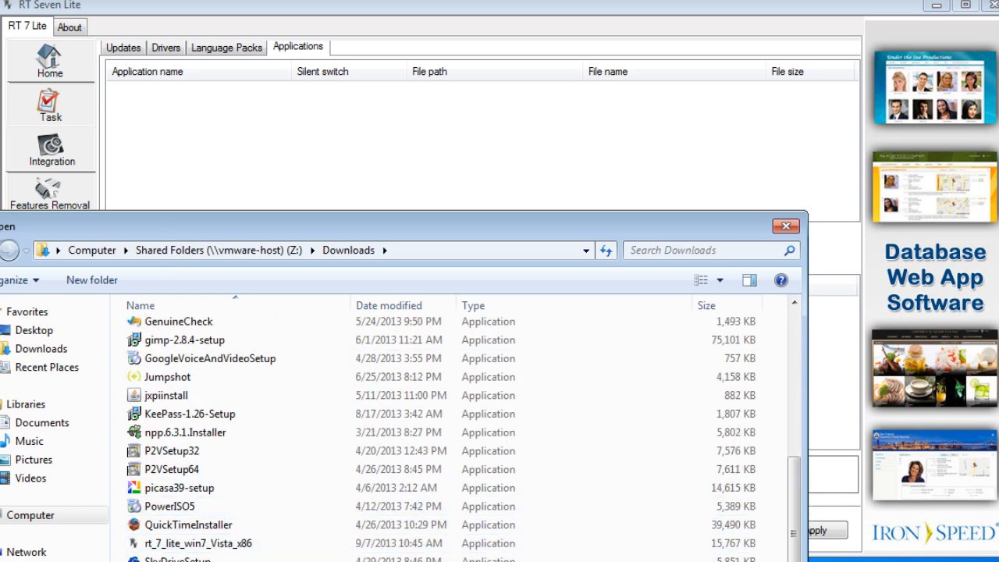
{"action": "left_click", "coordinate": [193, 433]}
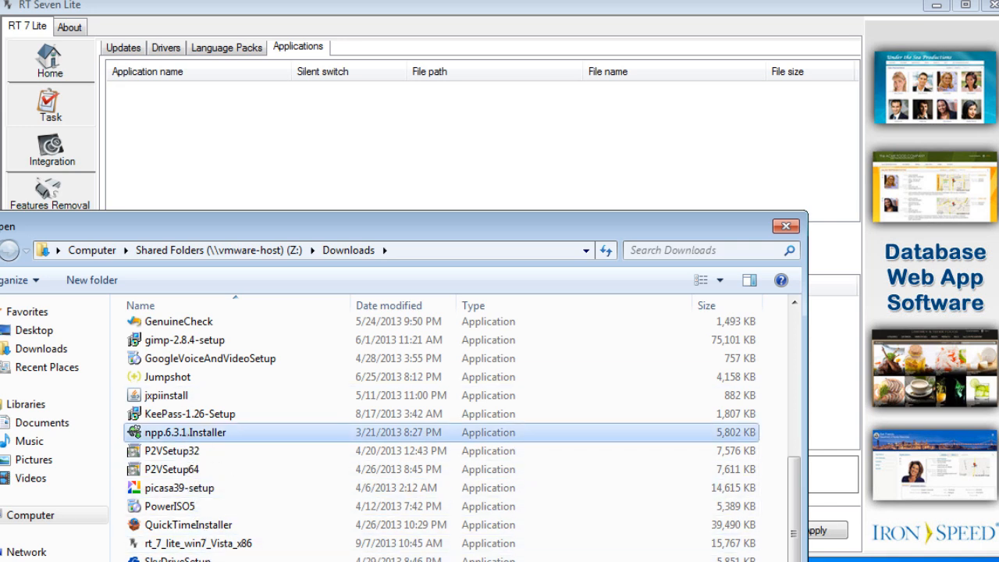
{"action": "left_click", "coordinate": [679, 561]}
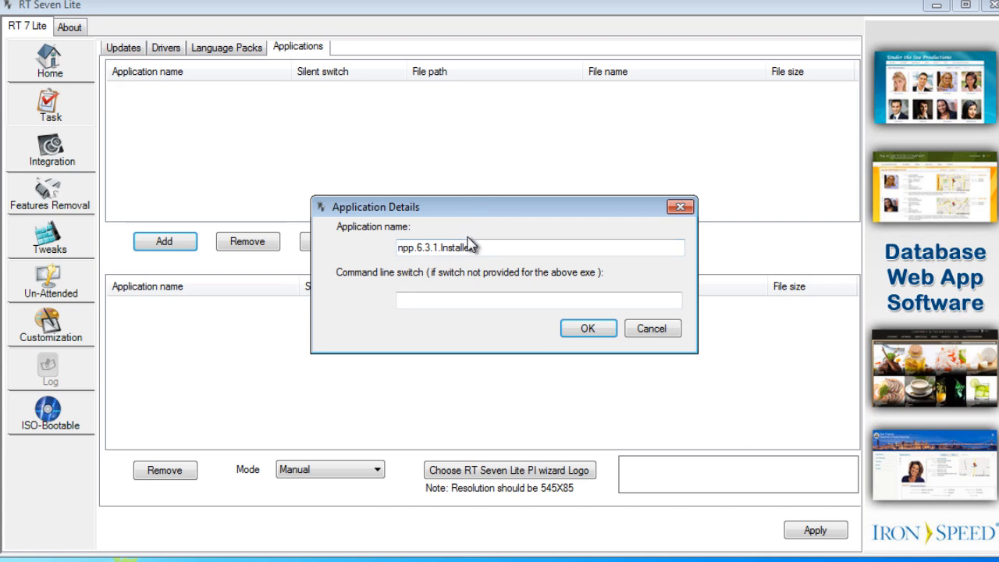
- Add npp.6.3.1.Installer with the command line switch /s, apply the settings, and return to the integration options
{"action": "left_click_drag", "start_coordinate": [495, 246], "coordinate": [360, 269]}
{"action": "left_click", "coordinate": [420, 301]}
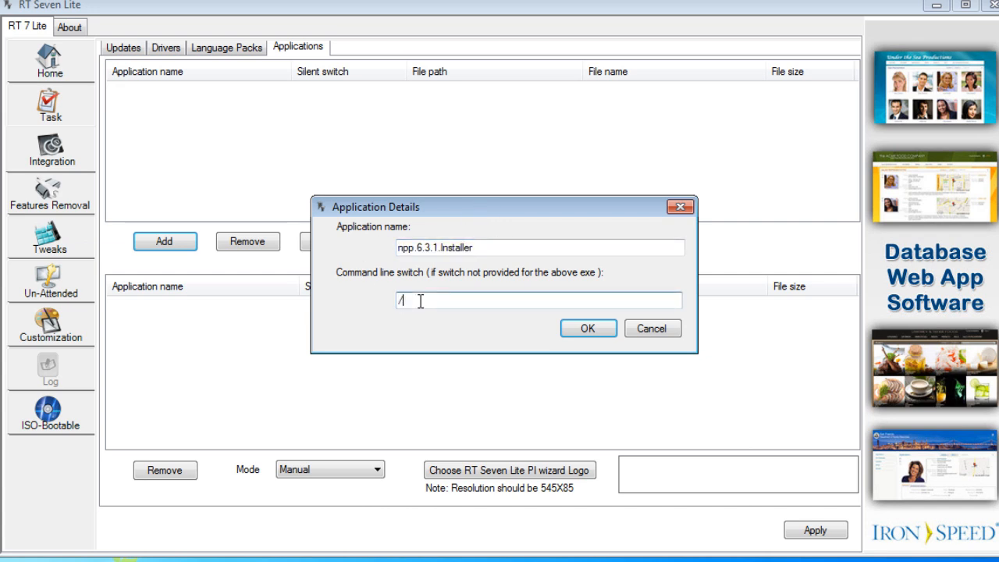
{"action": "left_click", "coordinate": [588, 329]}
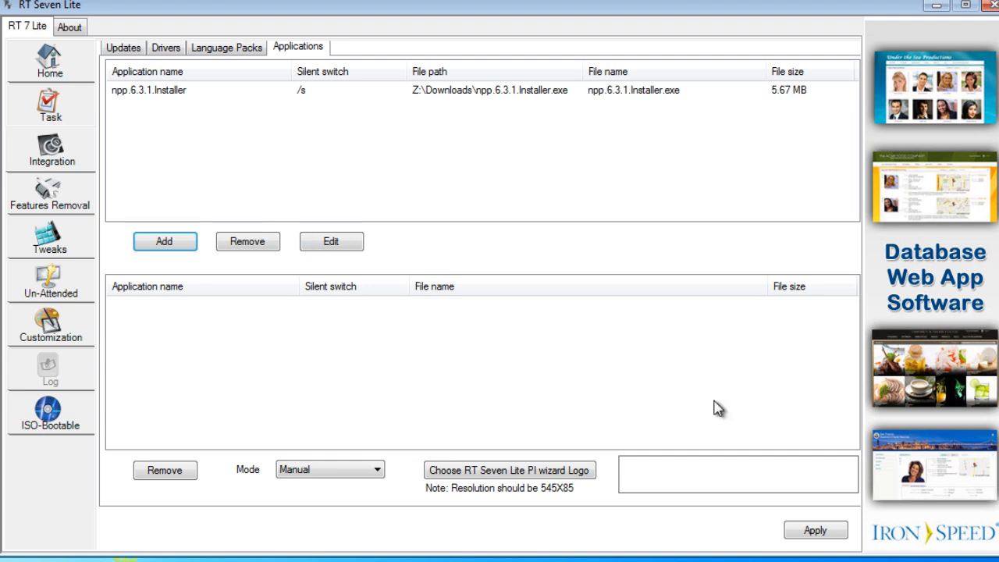
{"action": "left_click", "coordinate": [814, 532]}
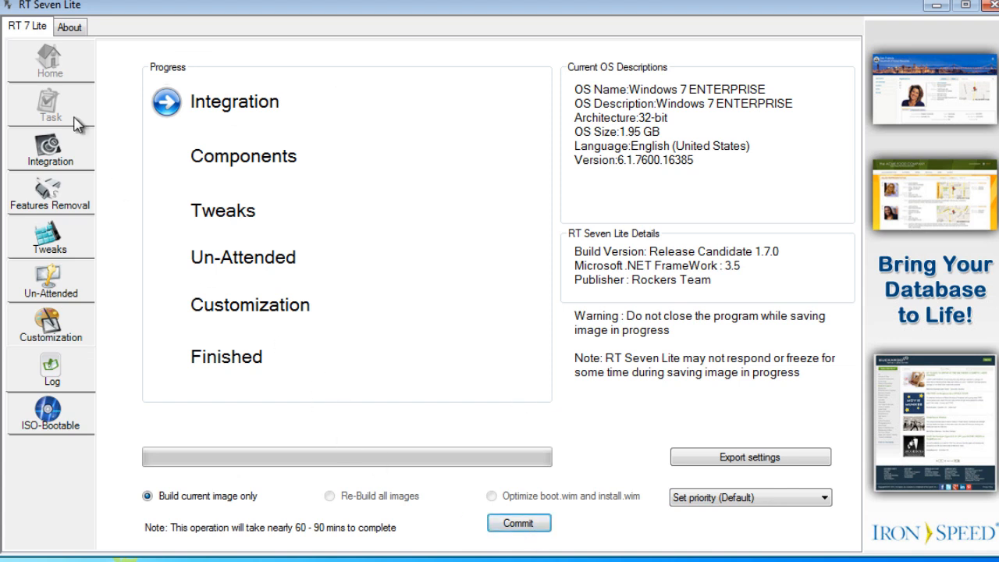
{"action": "left_click", "coordinate": [56, 153]}
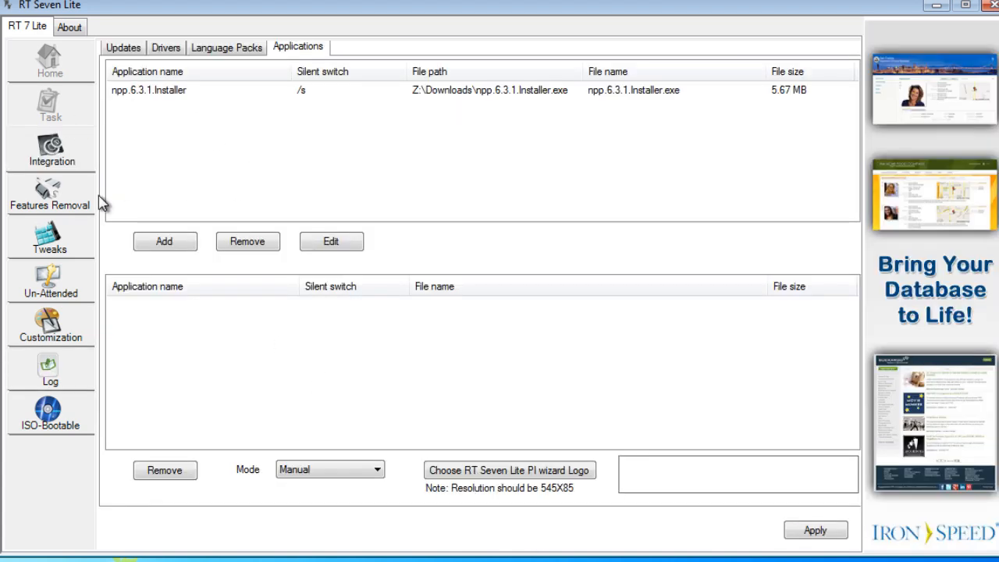
- In the default features for removal, enable all Games and turn off XPS Viewer and XPS Services
{"action": "left_click", "coordinate": [71, 205]}
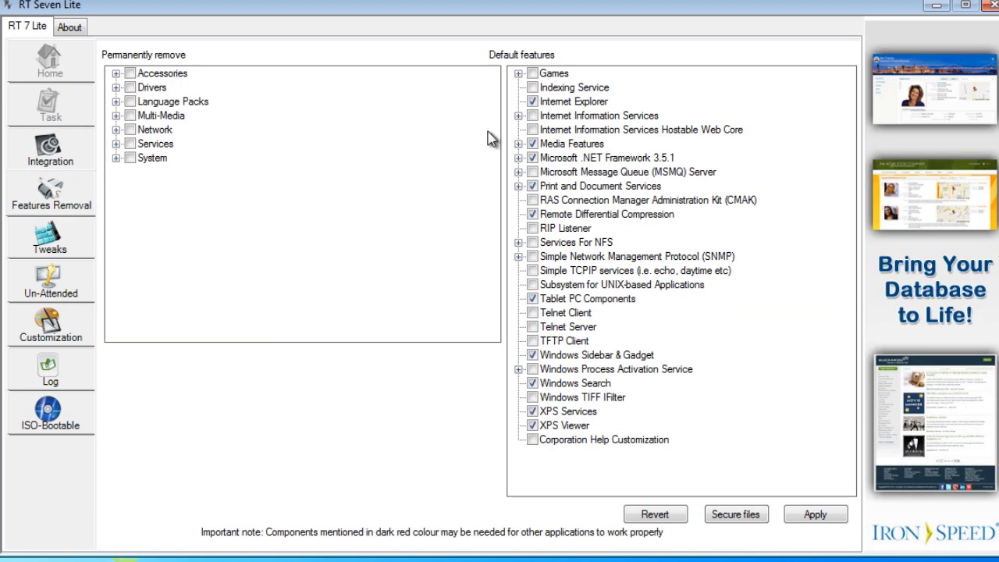
{"action": "left_click", "coordinate": [518, 73]}
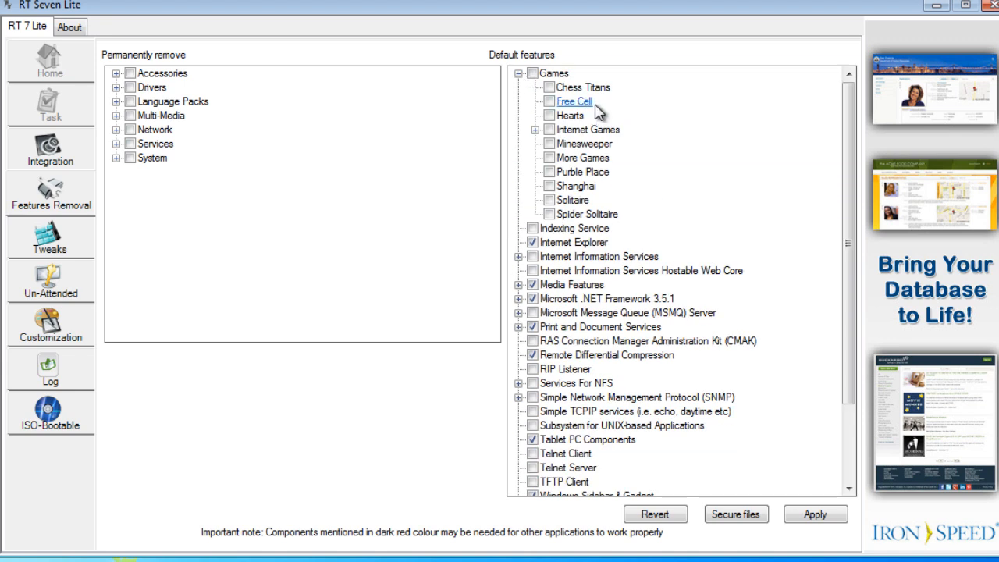
{"action": "left_click", "coordinate": [532, 73]}
{"action": "left_click_drag", "start_coordinate": [849, 281], "coordinate": [849, 359]}
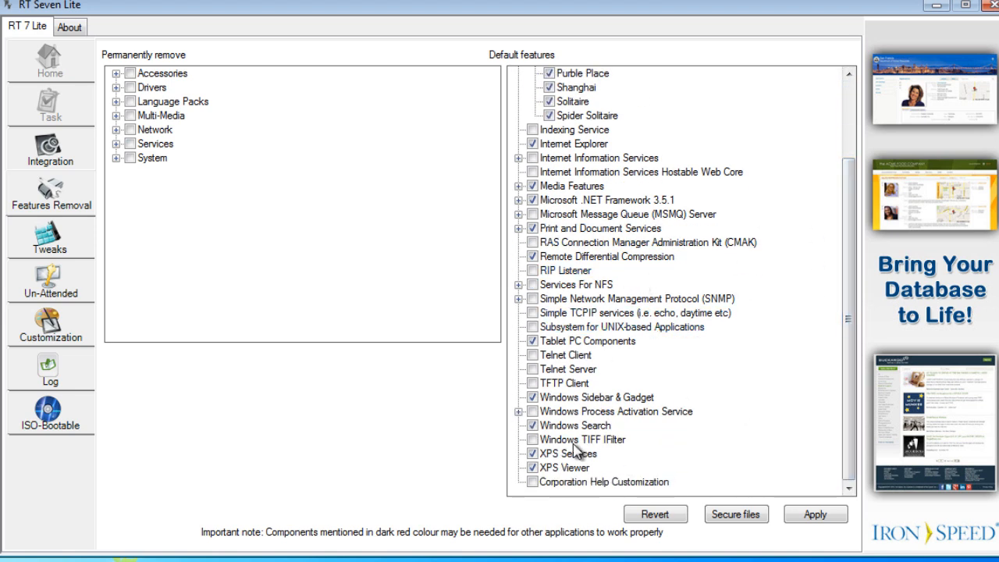
{"action": "left_click", "coordinate": [532, 467]}
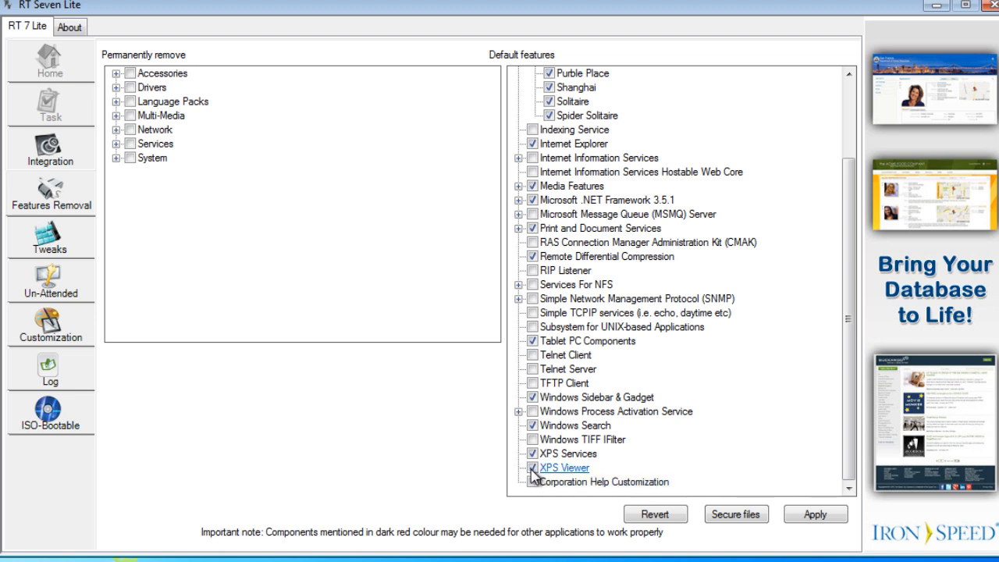
{"action": "left_click", "coordinate": [533, 455]}
- Mark the accessories Calculator, Notepad, Paint, Sticky Notes, Welcome Center and Wordpad for permanent removal
{"action": "left_click", "coordinate": [117, 75]}
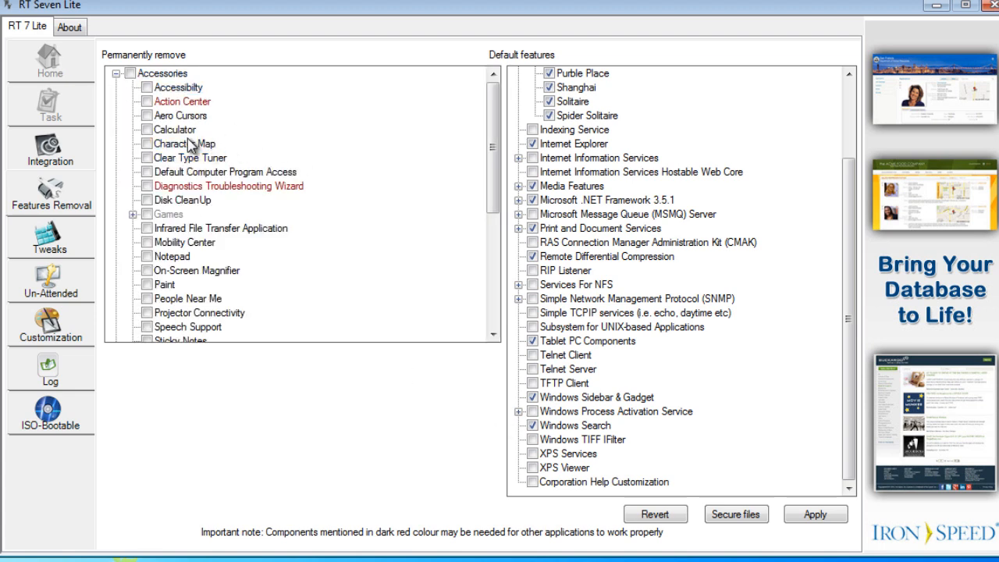
{"action": "left_click", "coordinate": [146, 129]}
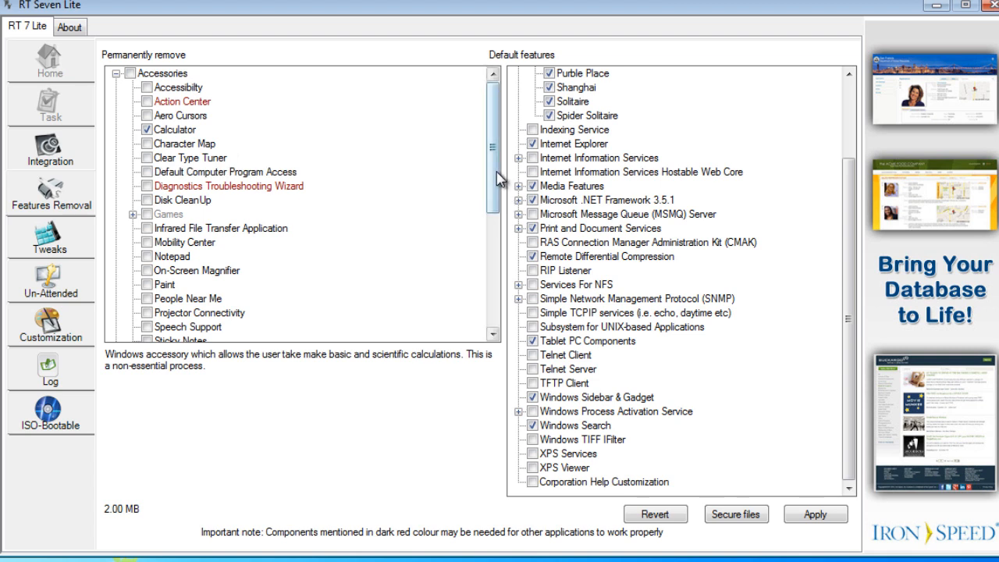
{"action": "left_click_drag", "start_coordinate": [498, 180], "coordinate": [497, 209]}
{"action": "left_click", "coordinate": [148, 201]}
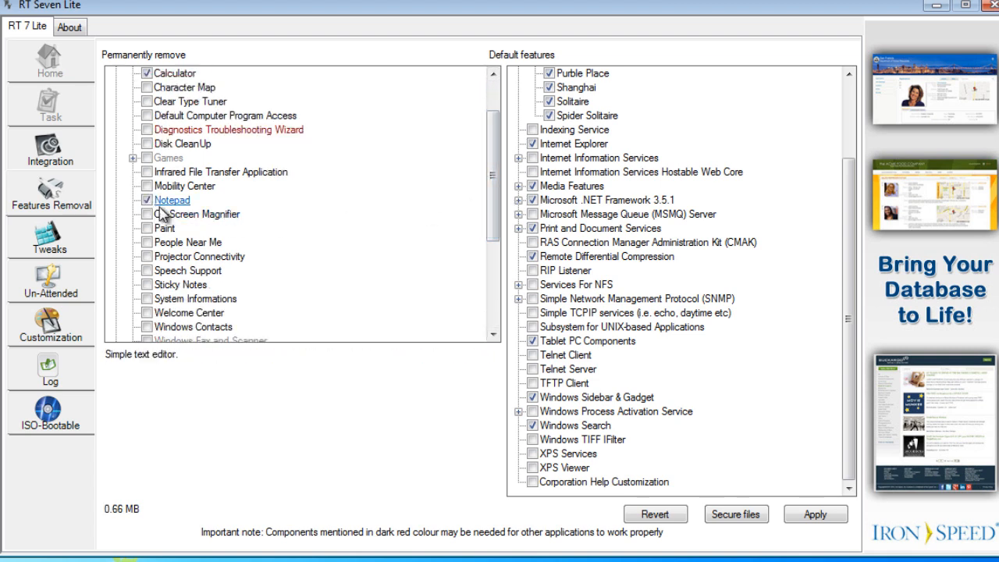
{"action": "left_click", "coordinate": [148, 228]}
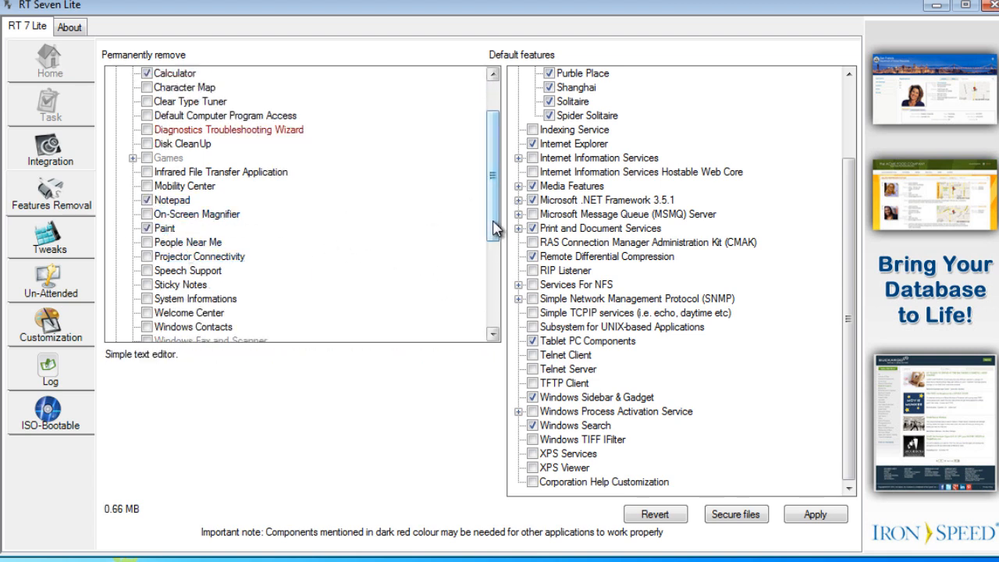
{"action": "left_click_drag", "start_coordinate": [494, 228], "coordinate": [493, 248]}
{"action": "left_click", "coordinate": [147, 242]}
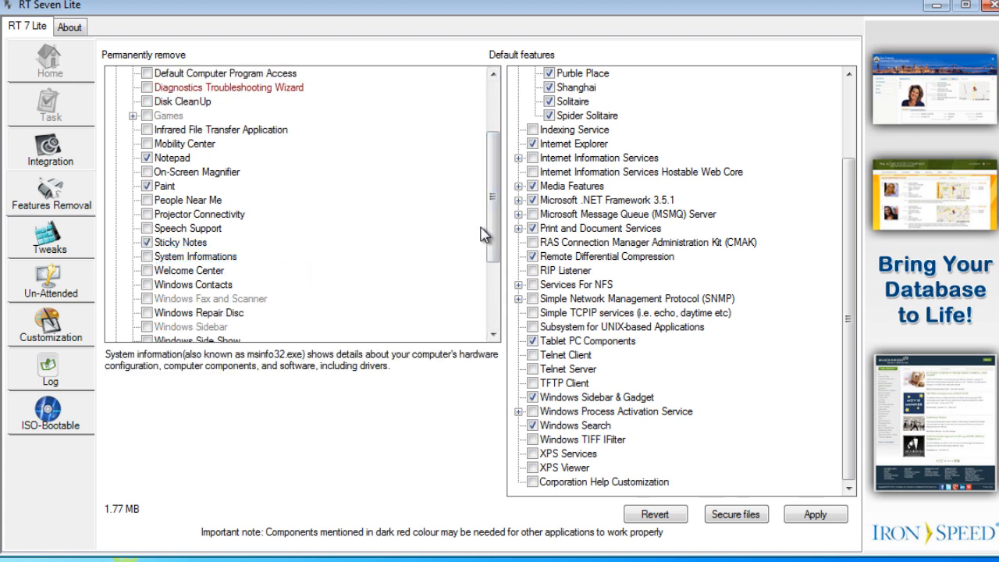
{"action": "left_click", "coordinate": [146, 270]}
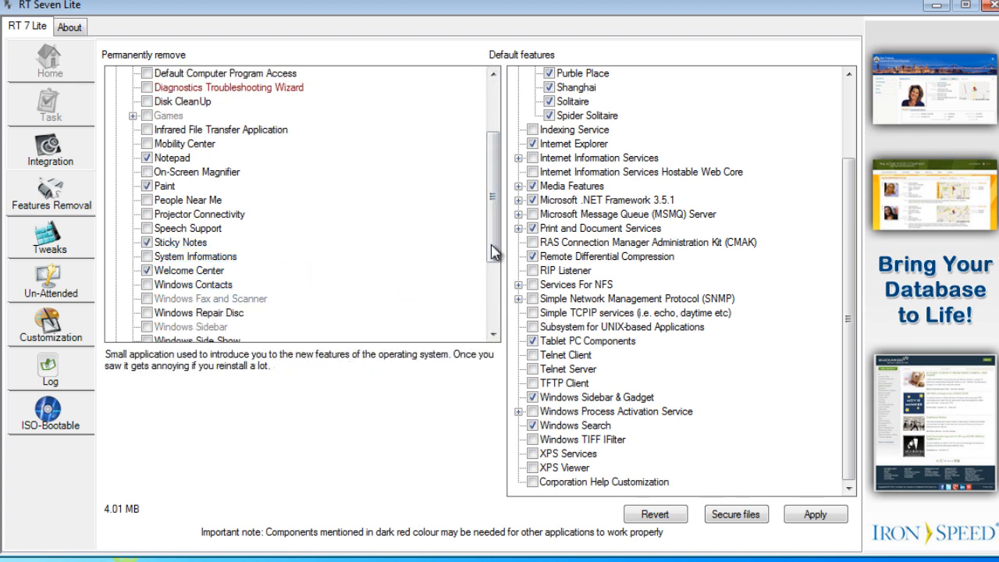
{"action": "left_click_drag", "start_coordinate": [492, 251], "coordinate": [494, 301]}
{"action": "left_click", "coordinate": [146, 241]}
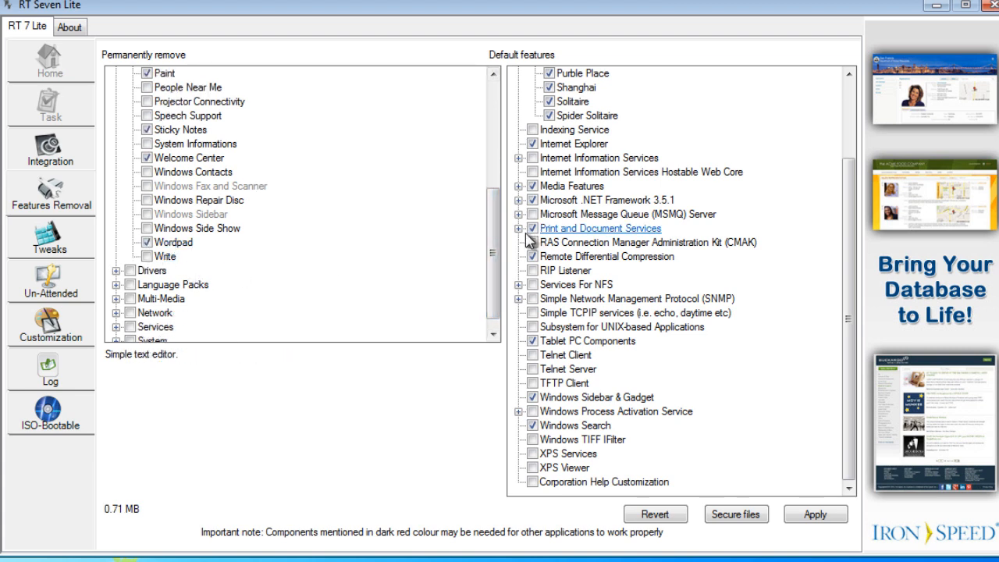
{"action": "left_click_drag", "start_coordinate": [495, 252], "coordinate": [507, 123]}
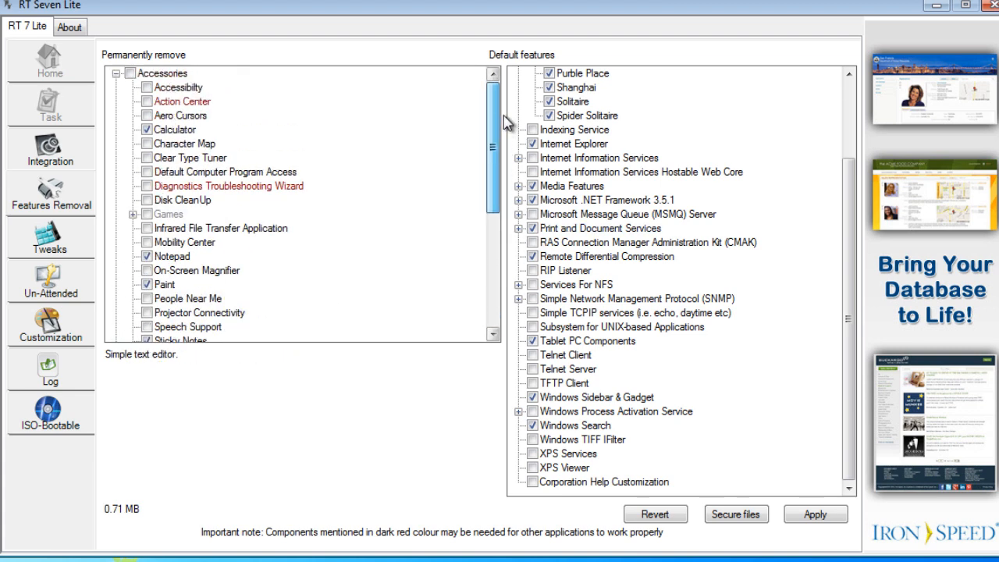
- Examine the available tweaks for control panel, desktop and taskbar, Explorer, security, services, system and visual effects
{"action": "left_click", "coordinate": [55, 246]}
{"action": "left_click", "coordinate": [133, 234]}
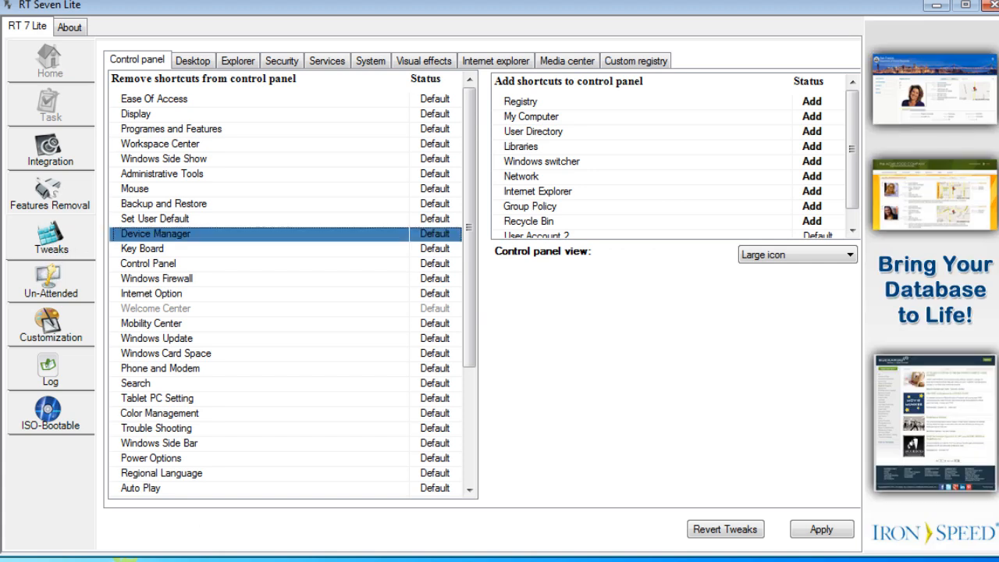
{"action": "left_click", "coordinate": [222, 189]}
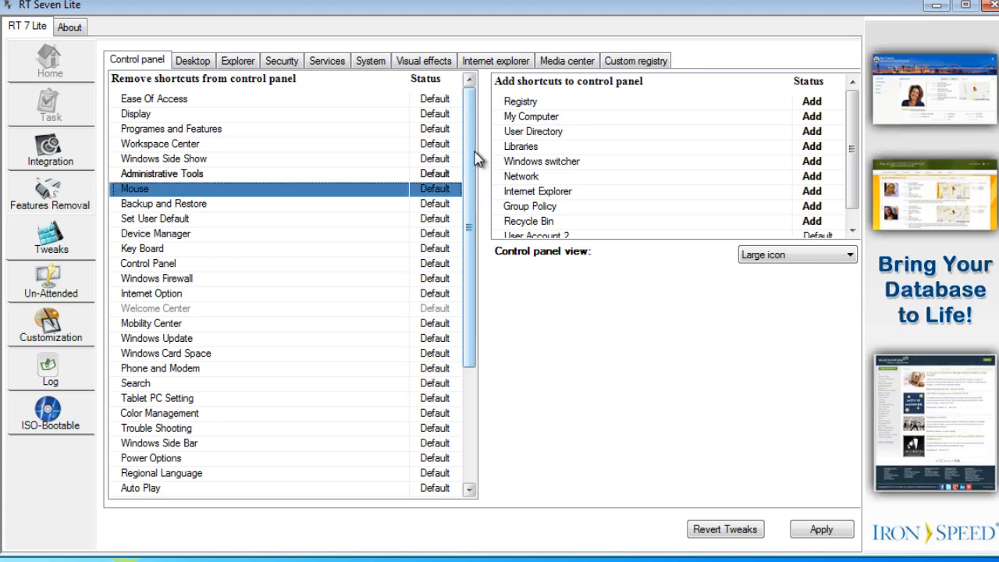
{"action": "left_click_drag", "start_coordinate": [475, 156], "coordinate": [472, 225]}
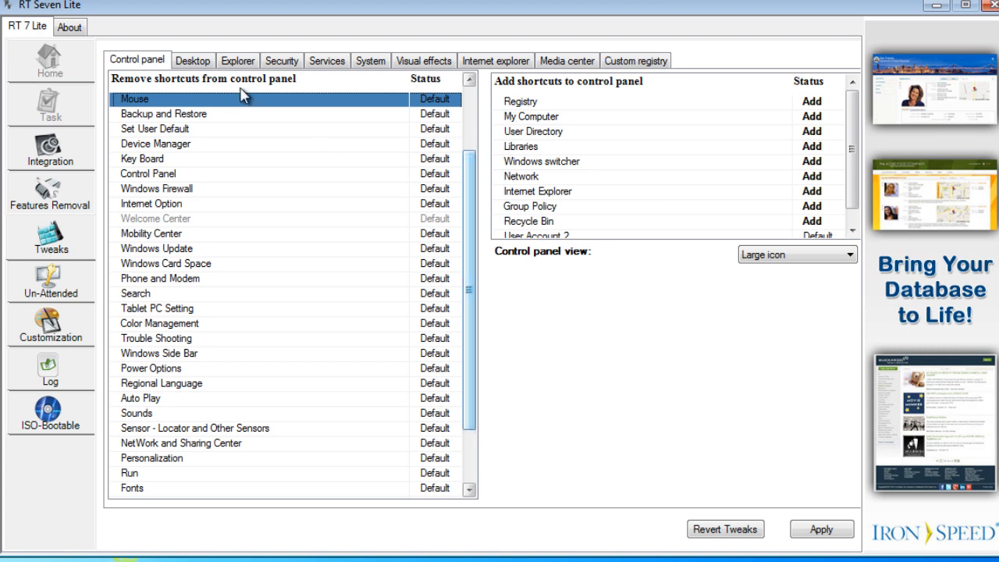
{"action": "left_click", "coordinate": [173, 61]}
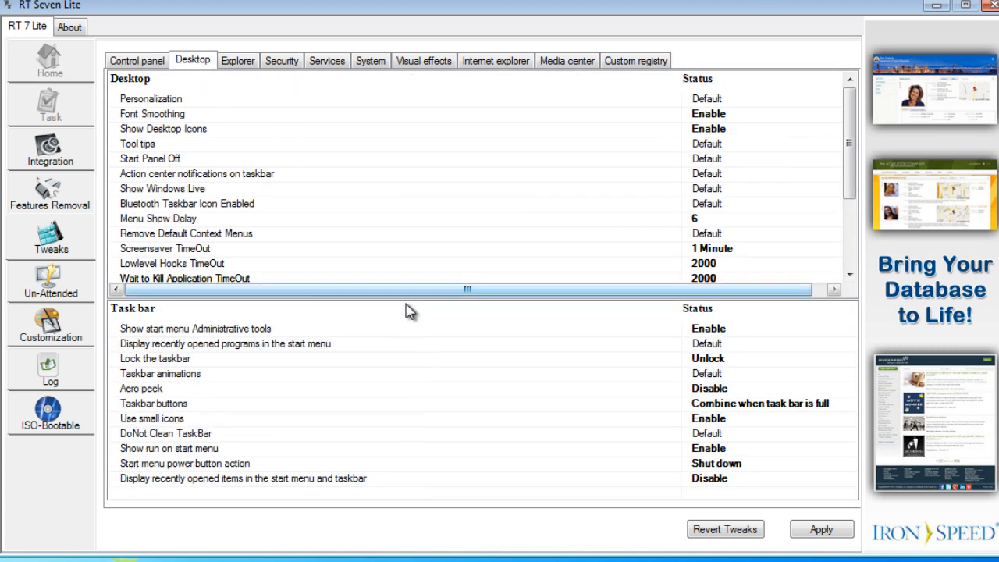
{"action": "left_click", "coordinate": [486, 359]}
{"action": "left_click", "coordinate": [468, 174]}
{"action": "left_click_drag", "start_coordinate": [849, 168], "coordinate": [849, 241]}
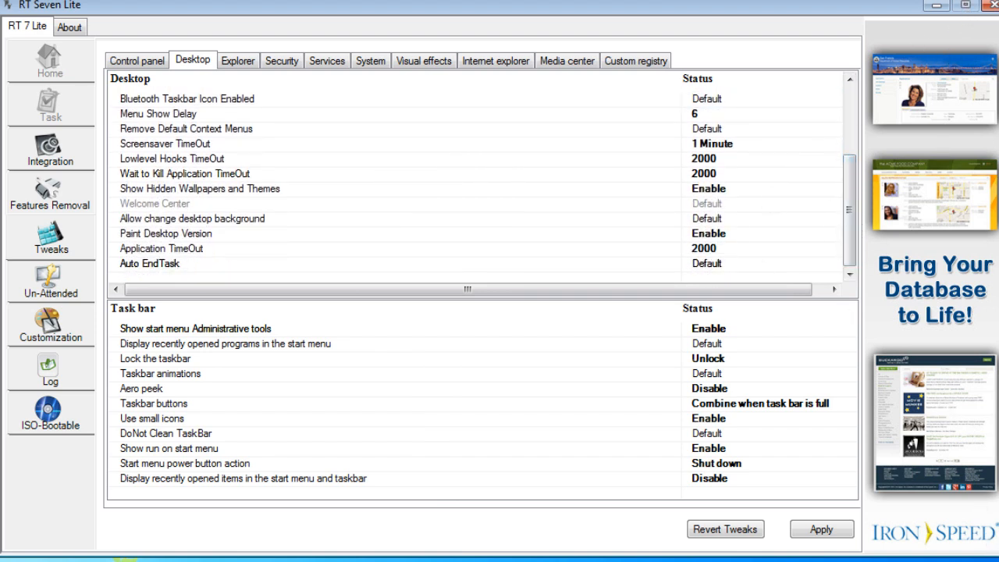
{"action": "left_click", "coordinate": [248, 63]}
{"action": "left_click", "coordinate": [284, 64]}
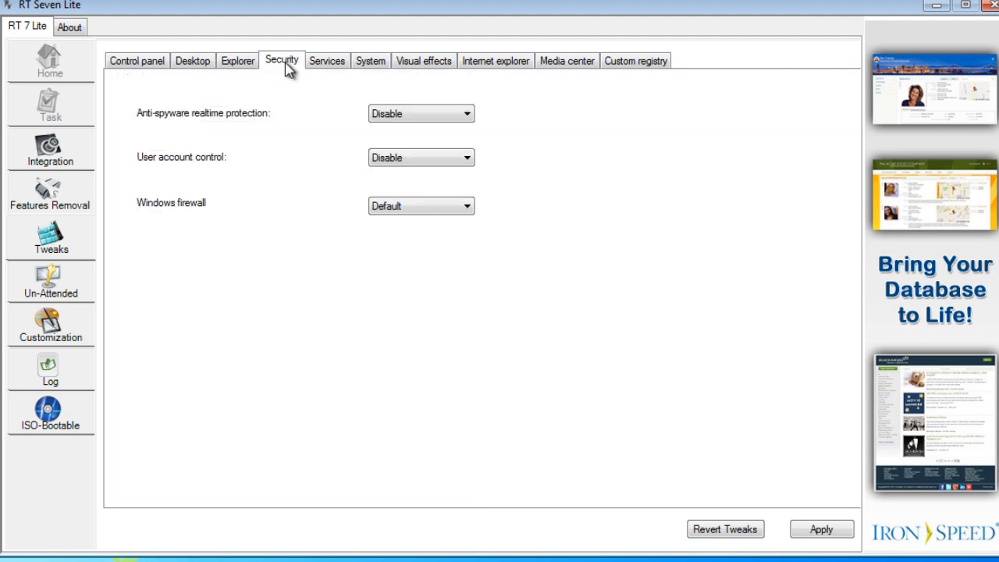
{"action": "left_click", "coordinate": [331, 64]}
{"action": "left_click", "coordinate": [370, 62]}
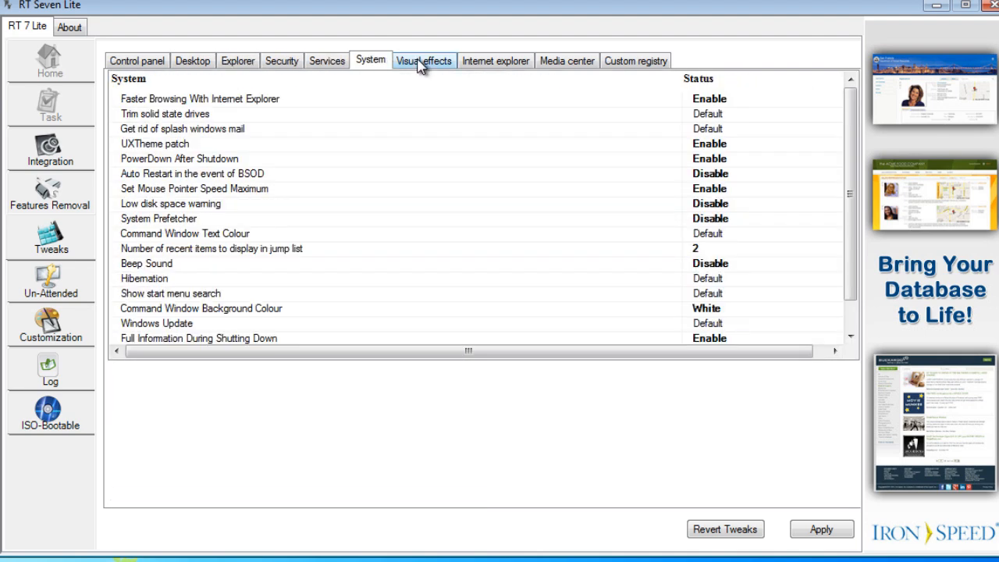
{"action": "left_click", "coordinate": [422, 63]}
{"action": "left_click", "coordinate": [495, 61]}
{"action": "left_click", "coordinate": [659, 204]}
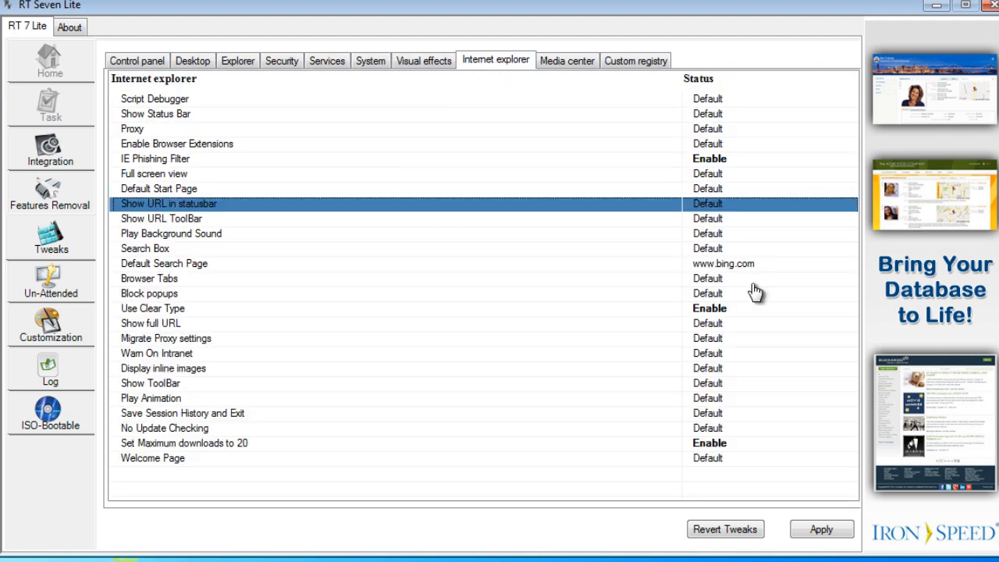
{"action": "left_click", "coordinate": [752, 266]}
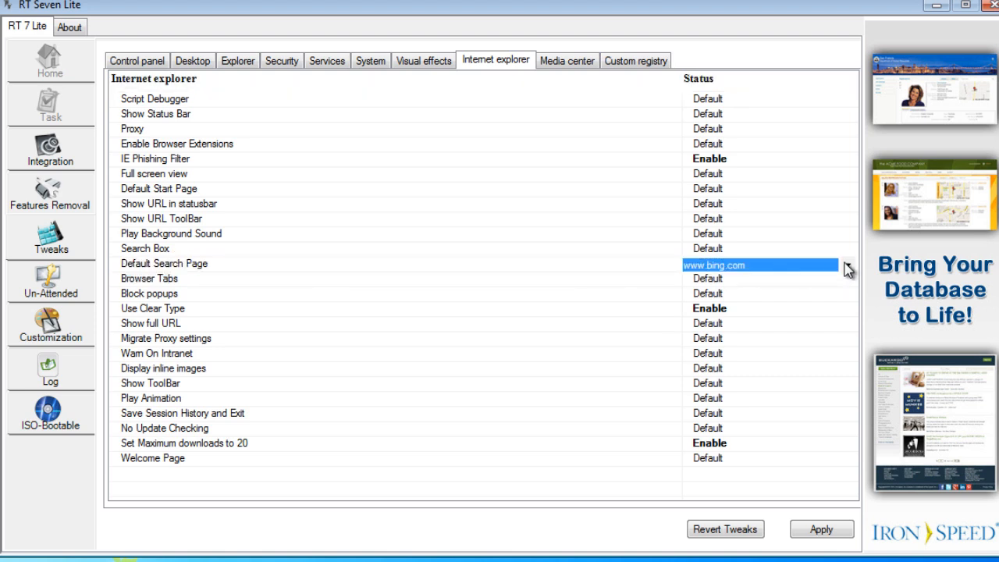
{"action": "left_click", "coordinate": [849, 266]}
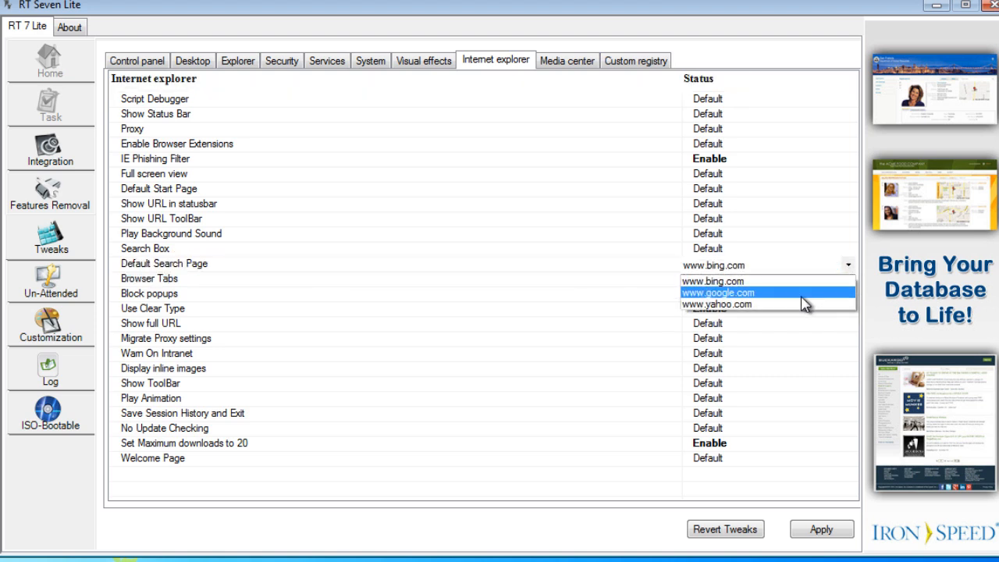
{"action": "left_click", "coordinate": [804, 292]}
- Look over the Media Center tweaks and the custom registry options
{"action": "left_click", "coordinate": [555, 67]}
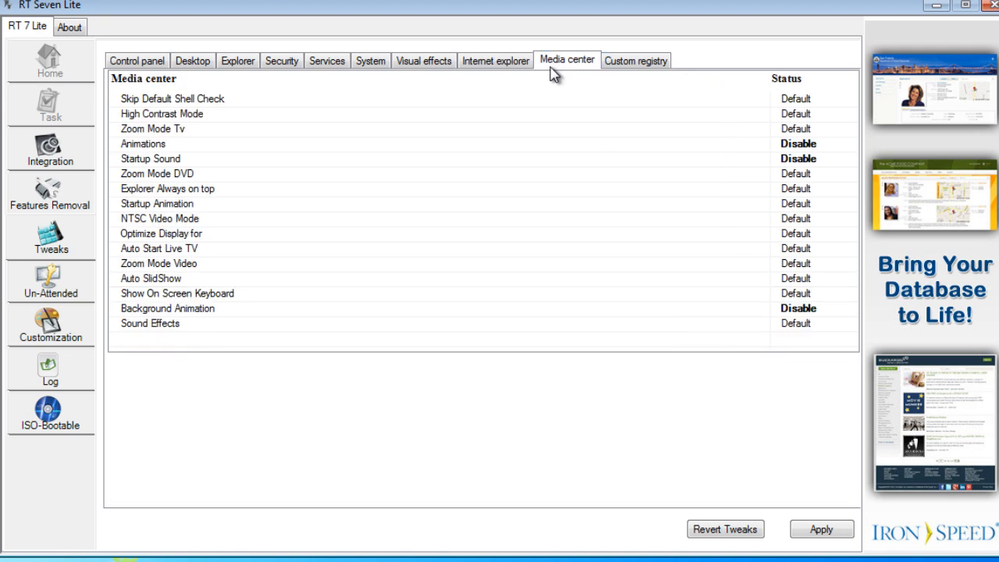
{"action": "left_click", "coordinate": [155, 117]}
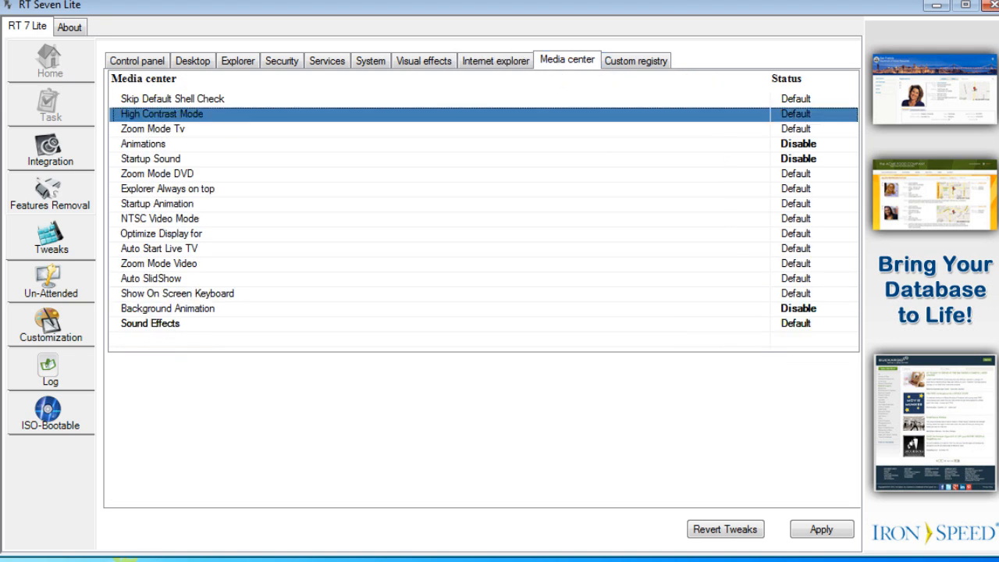
{"action": "left_click", "coordinate": [373, 192]}
{"action": "left_click", "coordinate": [634, 61]}
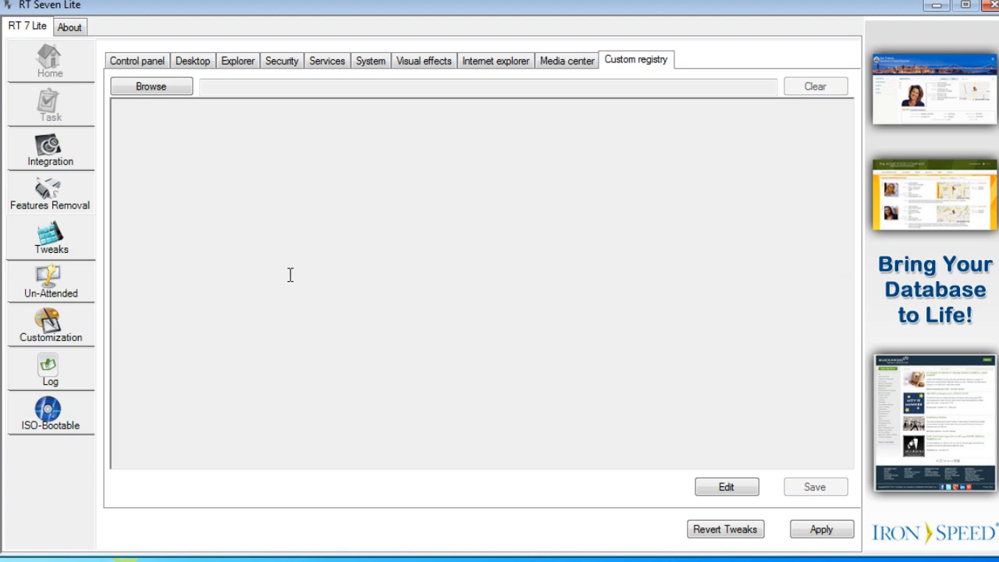
- In the unattended settings, enable skipping the product key and auto activation, accepting the EULA and selecting this version on install, keeping setup language en-US
{"action": "left_click", "coordinate": [51, 289]}
{"action": "left_click", "coordinate": [173, 106]}
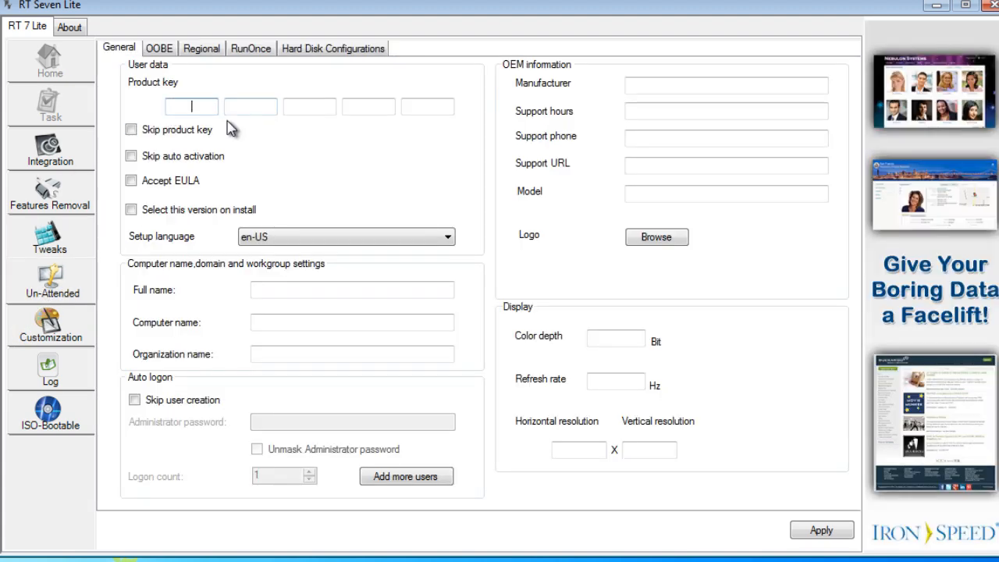
{"action": "left_click", "coordinate": [155, 131]}
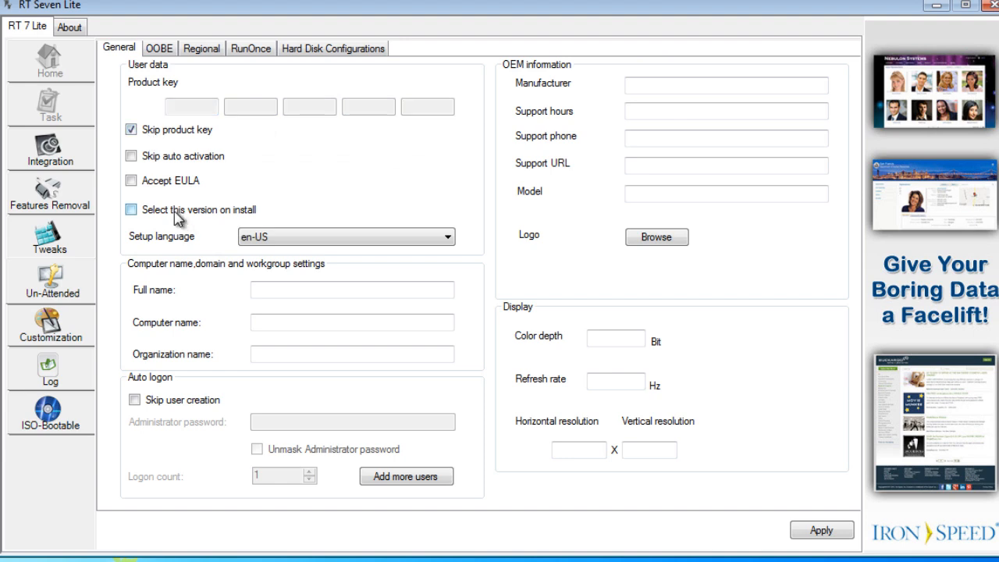
{"action": "left_click", "coordinate": [153, 164]}
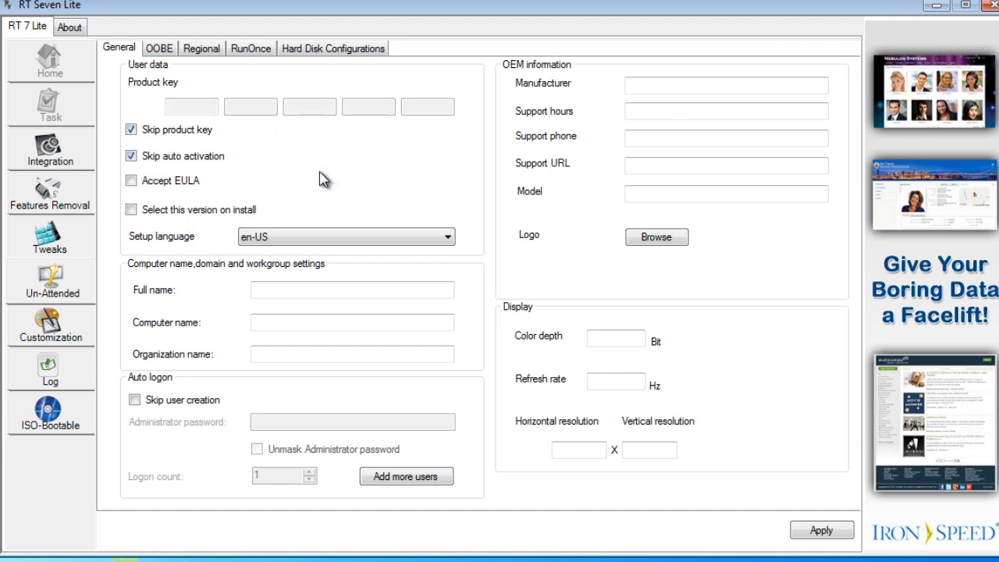
{"action": "left_click", "coordinate": [167, 185]}
{"action": "left_click", "coordinate": [316, 238]}
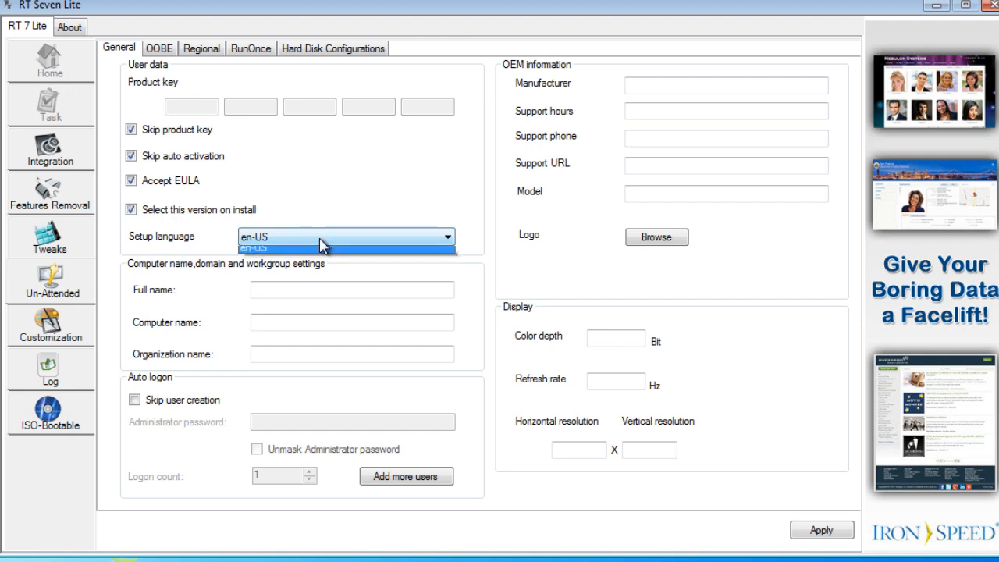
{"action": "left_click", "coordinate": [331, 238]}
- Fill in the full name bjtechnews, computer name bjtest and organization name BTN Production for the unattended install
{"action": "left_click", "coordinate": [299, 290]}
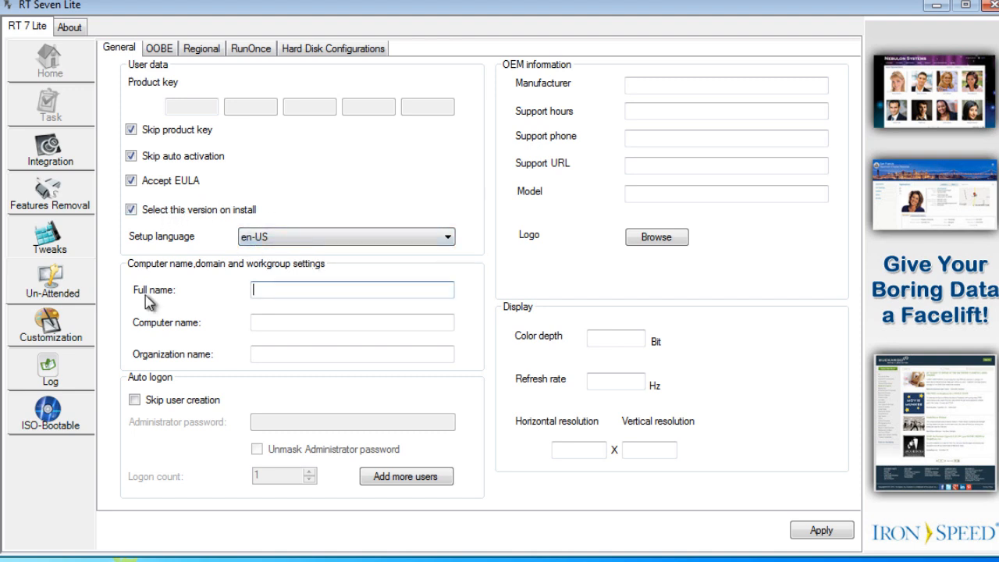
{"action": "key", "text": "Tab"}
{"action": "left_click", "coordinate": [299, 289]}
{"action": "key", "text": "Tab"}
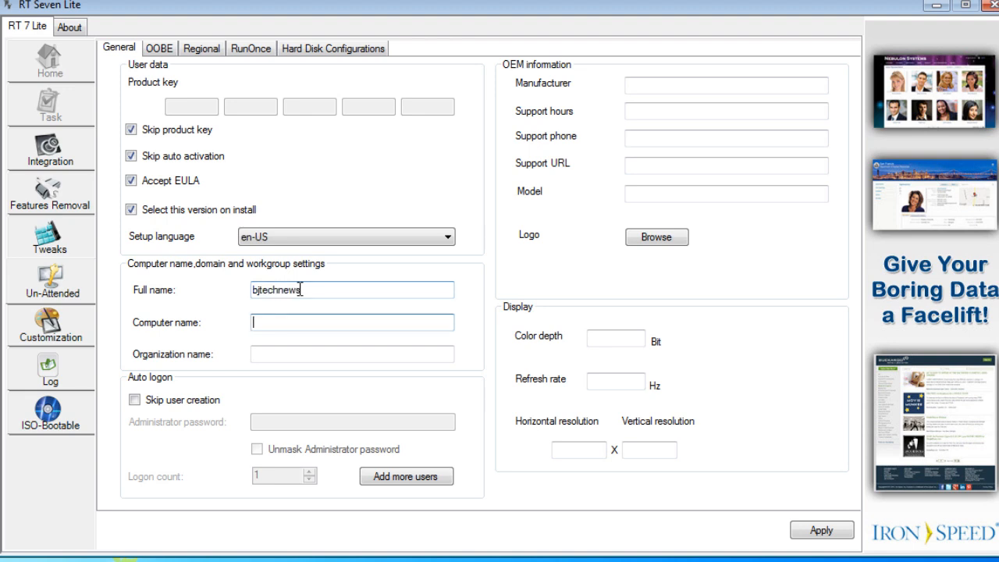
{"action": "type", "text": "bjtest"}
{"action": "key", "text": "Tab"}
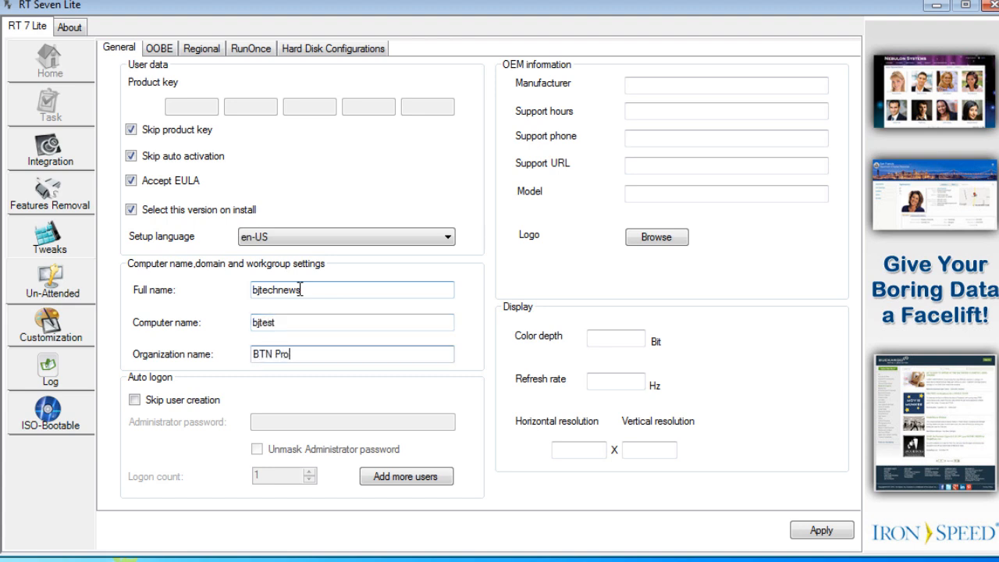
- Enable skipping user creation, enter the administrator password, and add the administrator account YouTube with its account password
{"action": "left_click", "coordinate": [150, 403]}
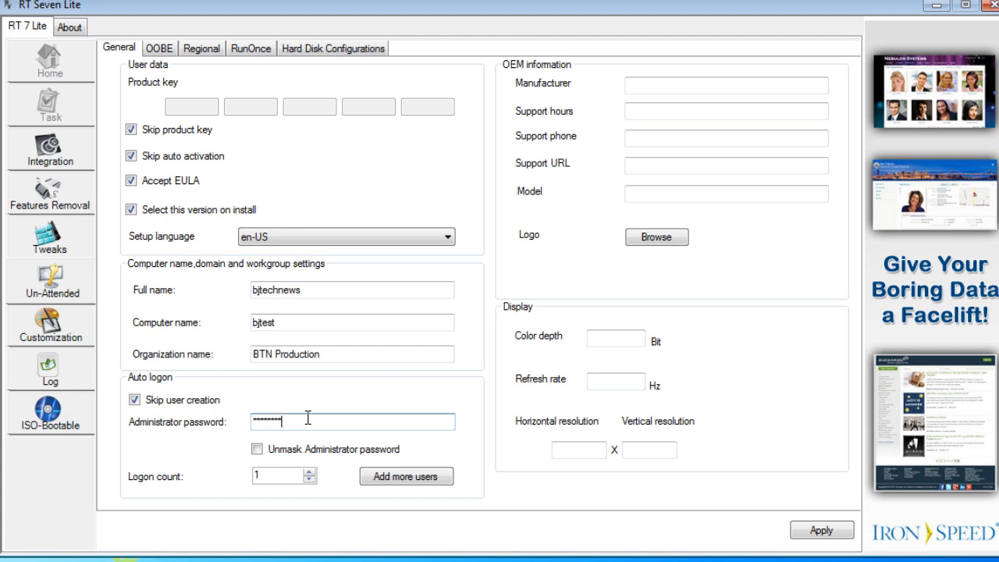
{"action": "left_click", "coordinate": [388, 479]}
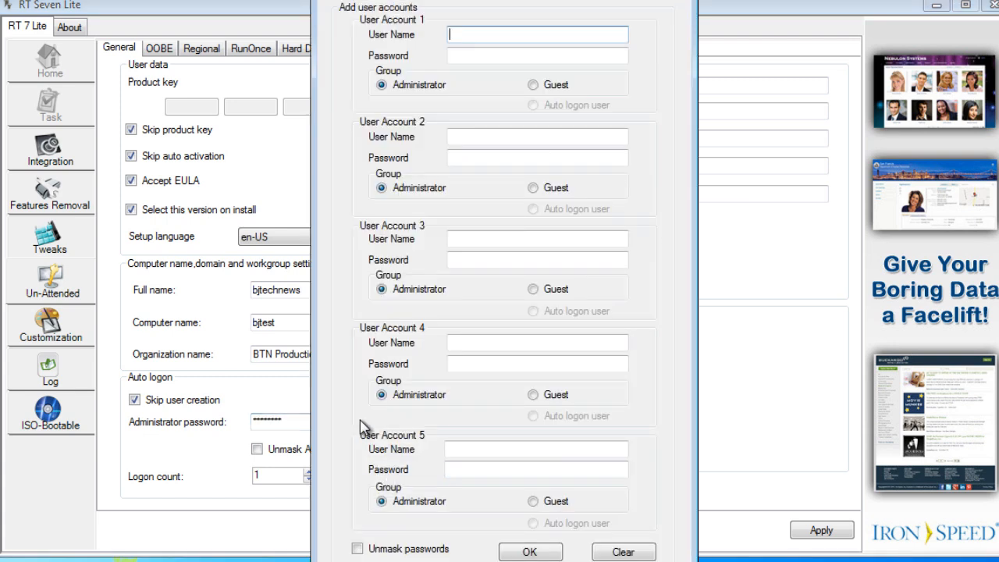
{"action": "type", "text": "YouTube"}
{"action": "left_click", "coordinate": [527, 55]}
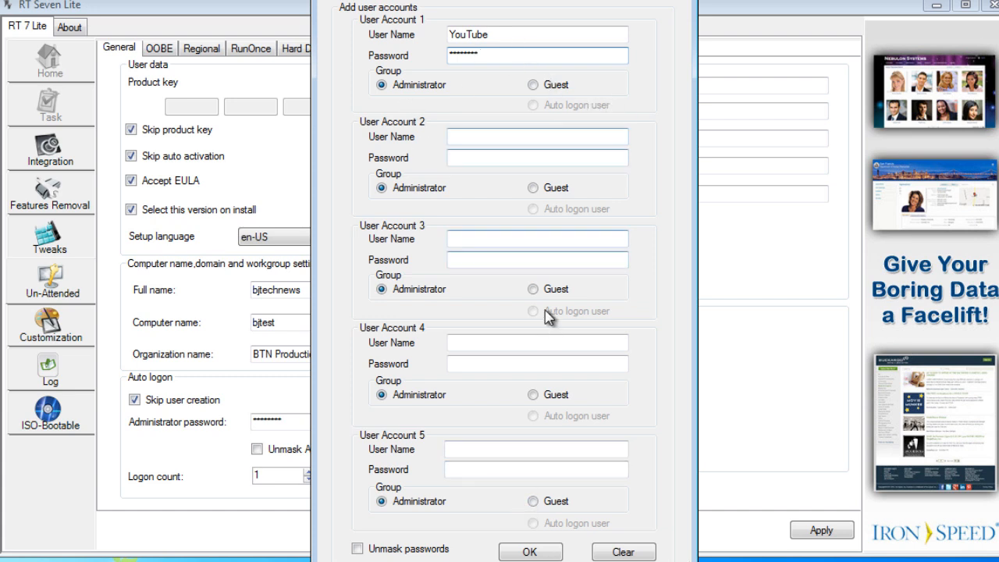
{"action": "left_click", "coordinate": [527, 551]}
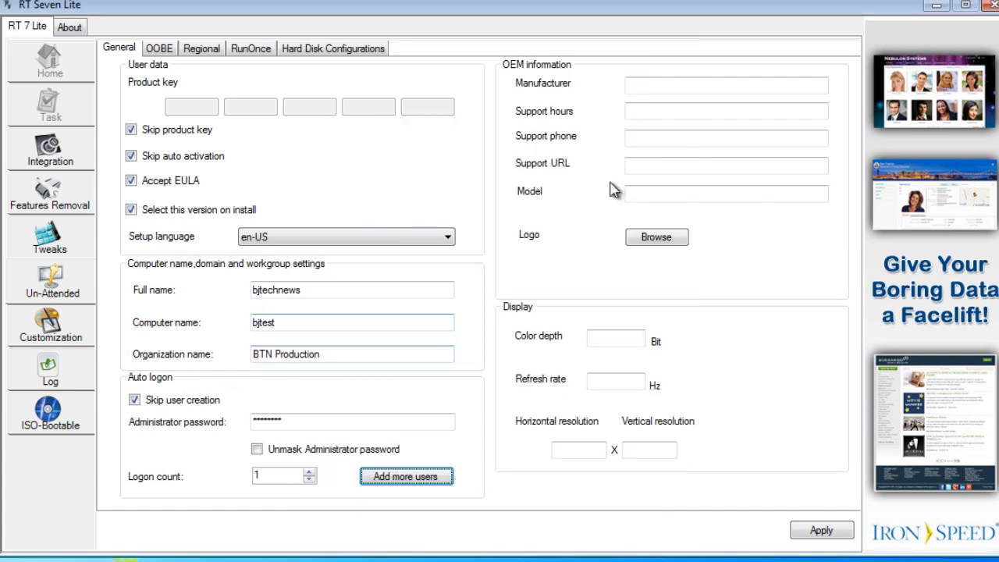
{"action": "left_click", "coordinate": [635, 84]}
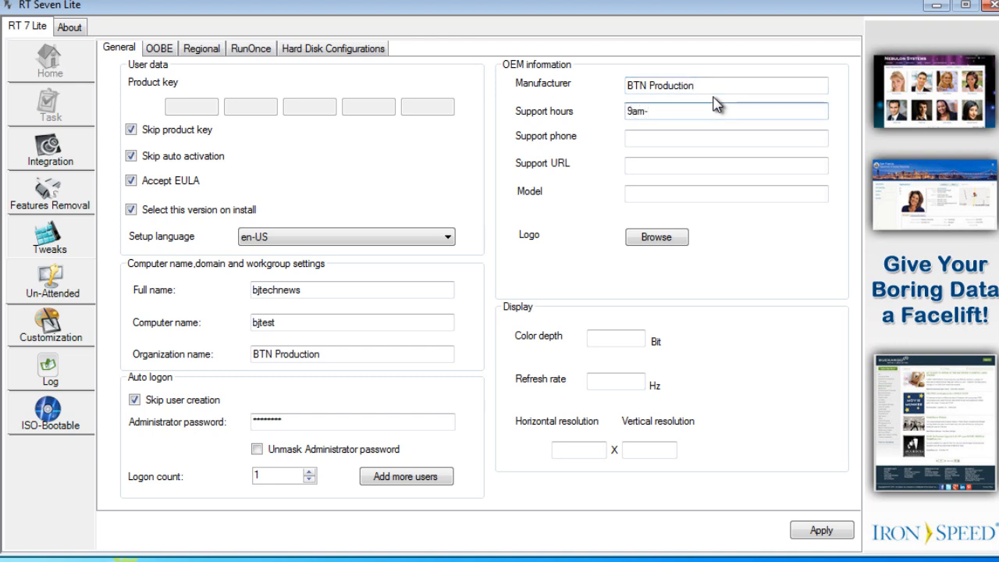
{"action": "key", "text": "Tab"}
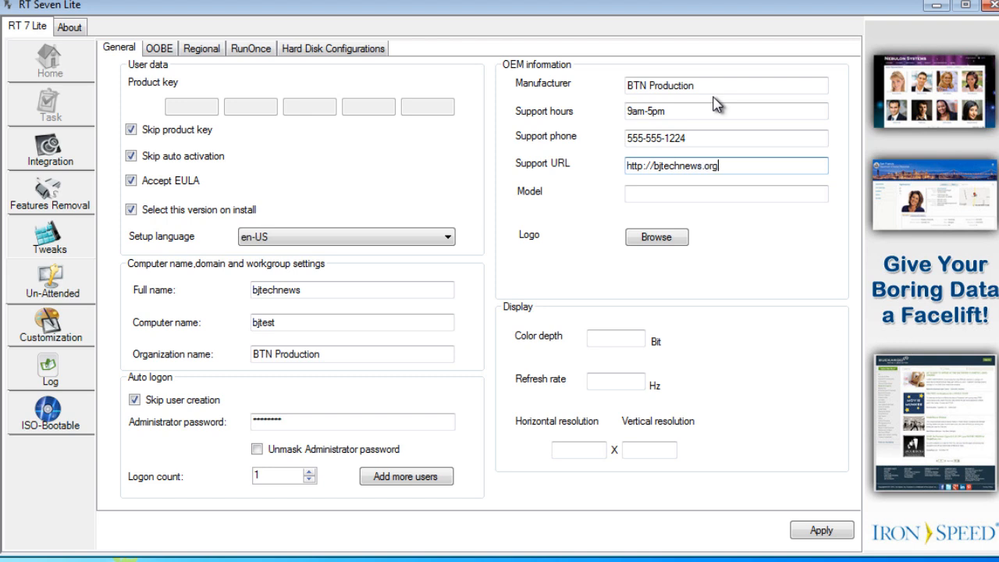
{"action": "key", "text": "Tab"}
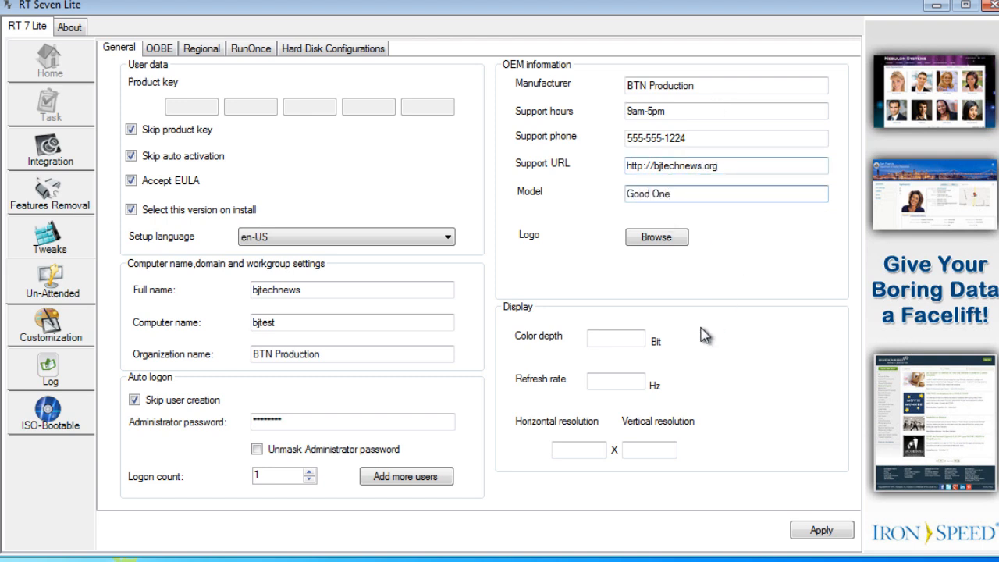
{"action": "left_click", "coordinate": [656, 240]}
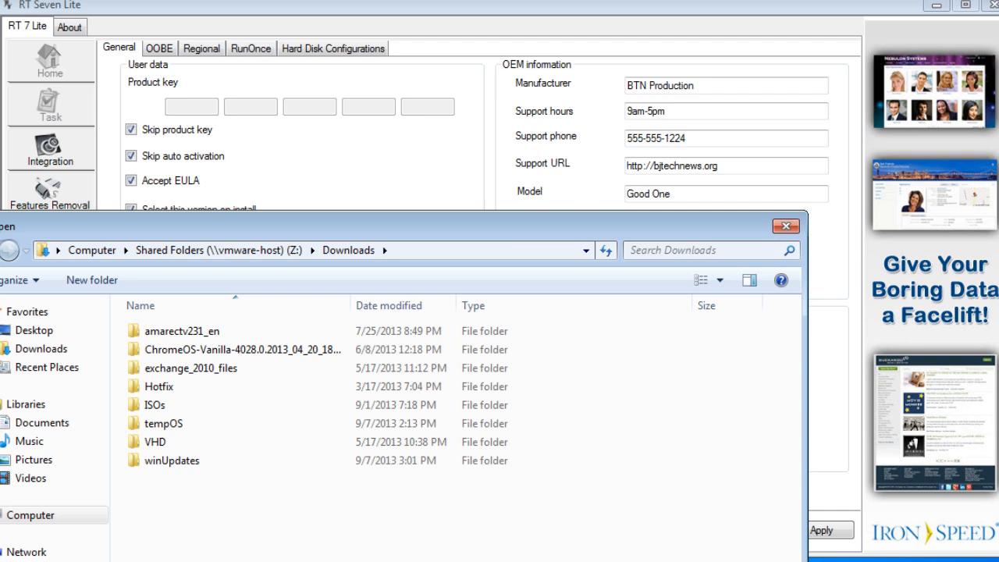
{"action": "key", "text": "Escape"}
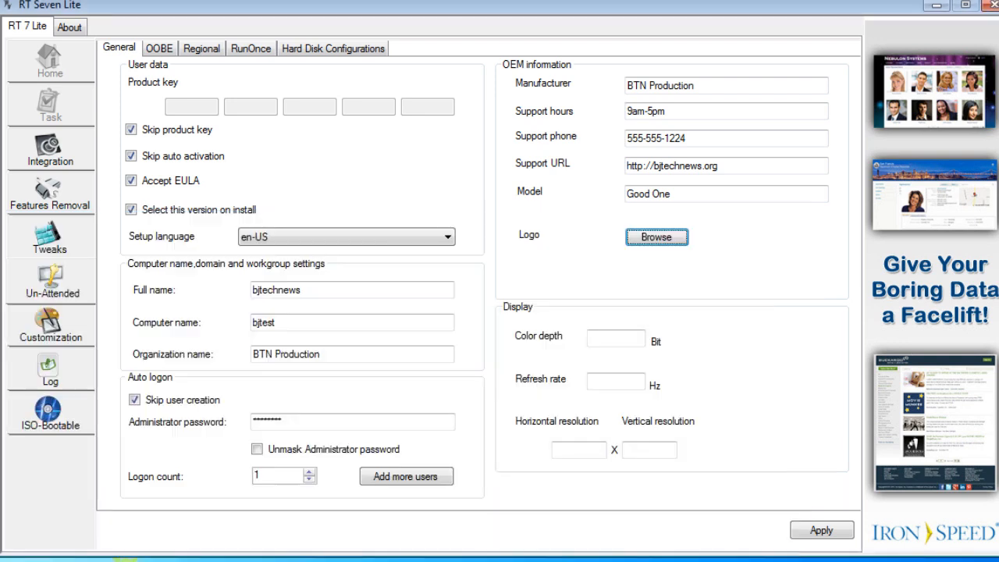
{"action": "left_click", "coordinate": [635, 342]}
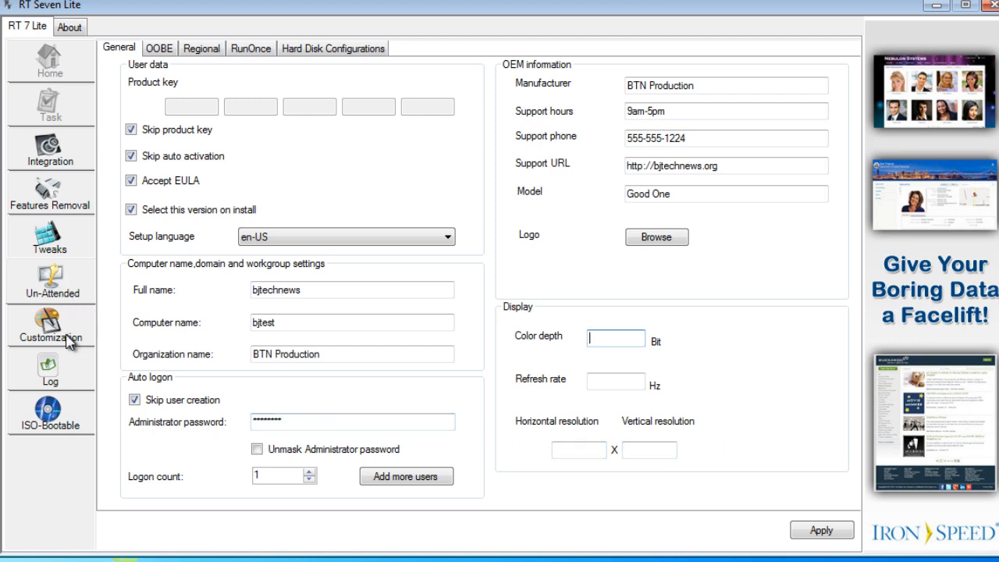
- In the OOBE settings, hide the EULA page, set computer protection to Do not Install Selective Updates and network location to Other
{"action": "left_click", "coordinate": [172, 52]}
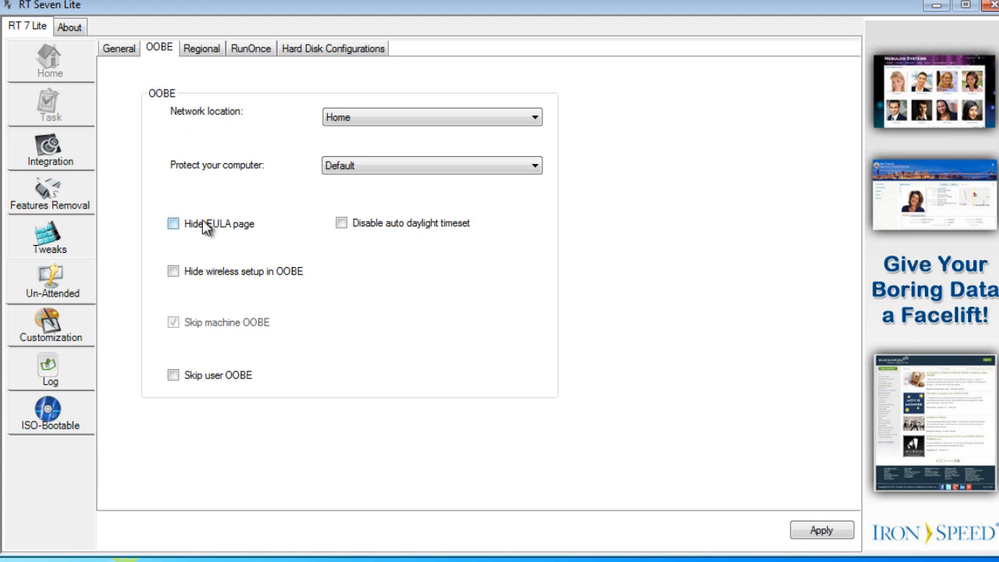
{"action": "left_click", "coordinate": [178, 225]}
{"action": "left_click", "coordinate": [369, 165]}
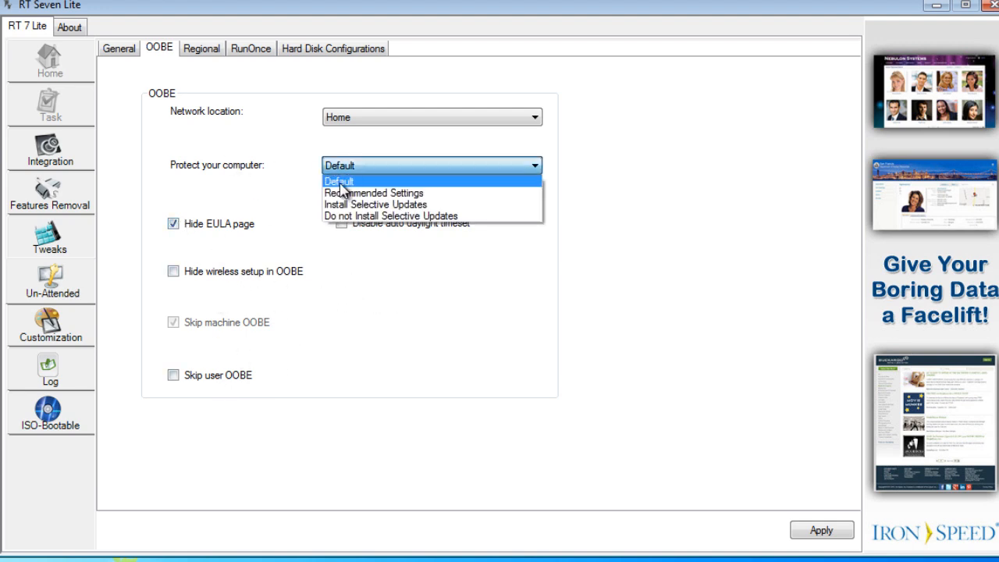
{"action": "left_click", "coordinate": [376, 217]}
{"action": "left_click", "coordinate": [446, 120]}
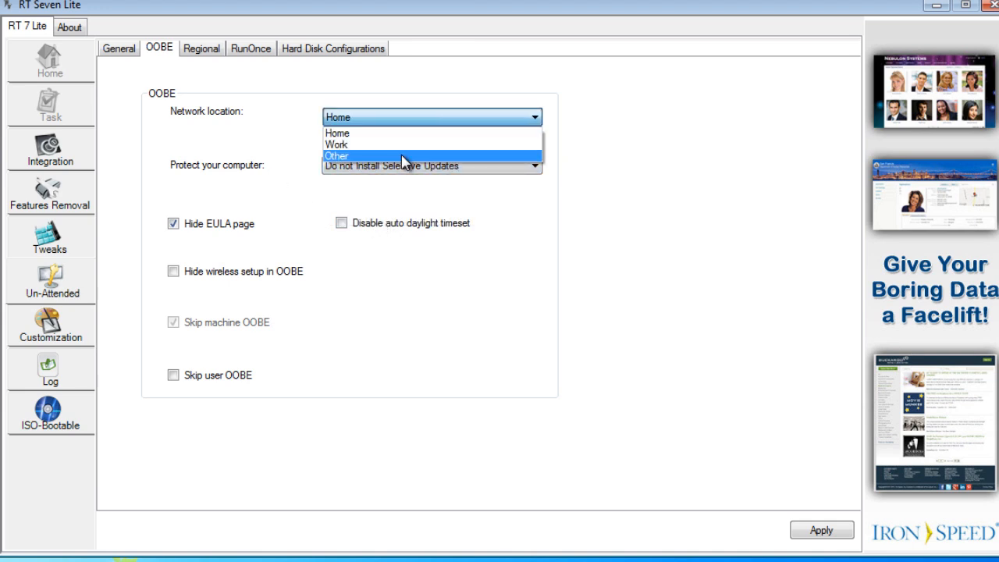
{"action": "left_click", "coordinate": [407, 155]}
- Specify custom regional settings with the time zone (UTC-05:00) Eastern Time (US & Canada)
{"action": "left_click", "coordinate": [205, 51]}
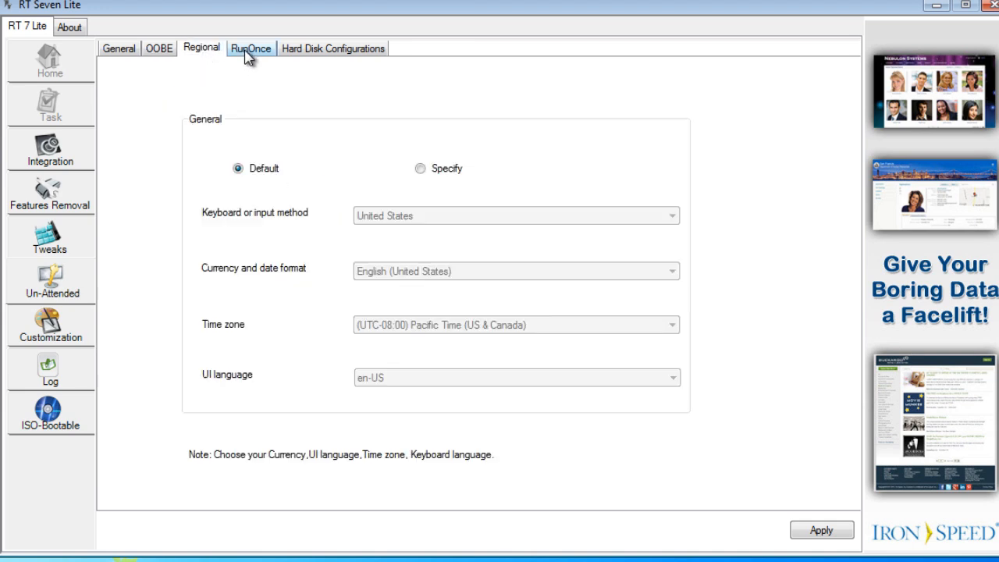
{"action": "left_click", "coordinate": [420, 168]}
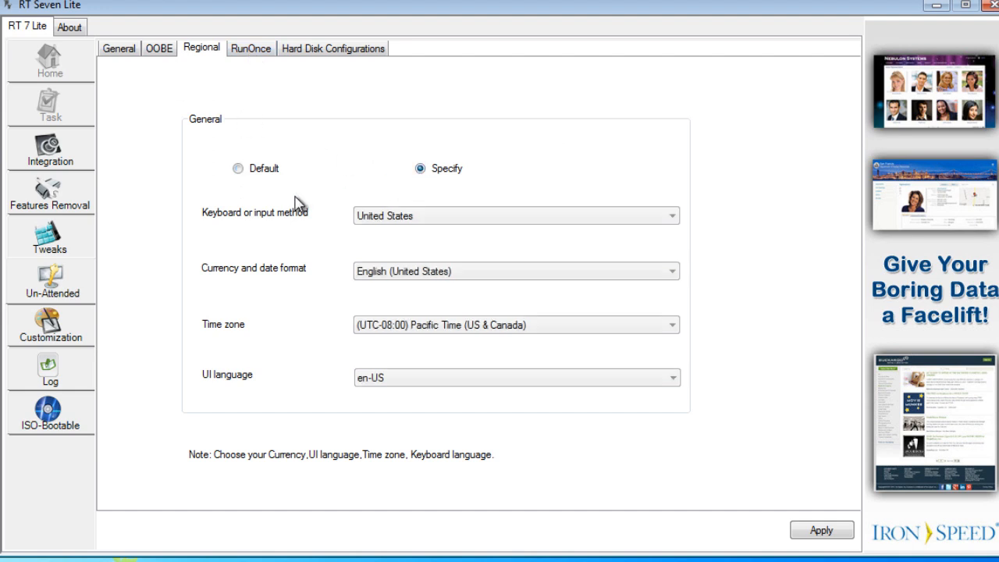
{"action": "left_click", "coordinate": [415, 325]}
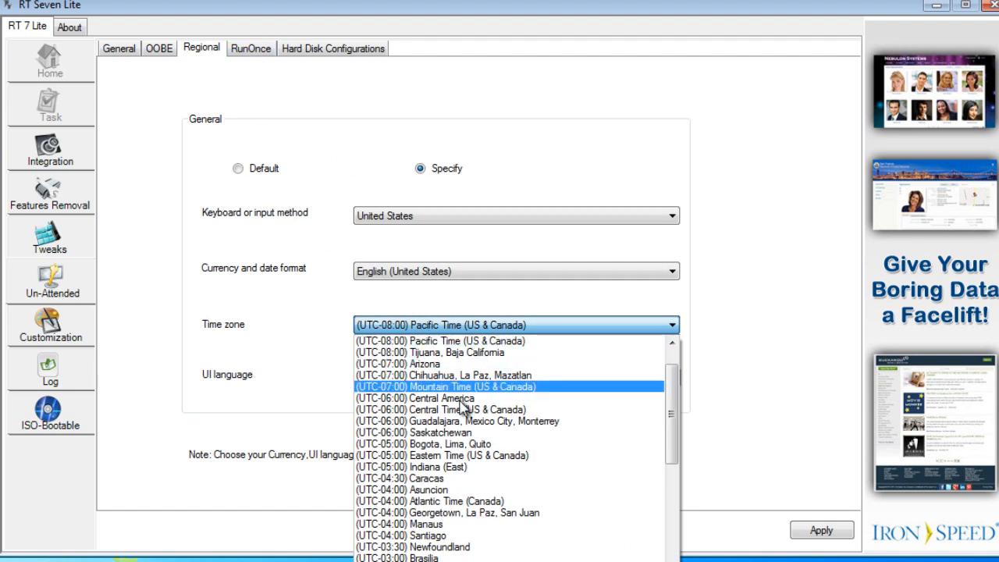
{"action": "left_click", "coordinate": [485, 455]}
{"action": "left_click", "coordinate": [485, 455]}
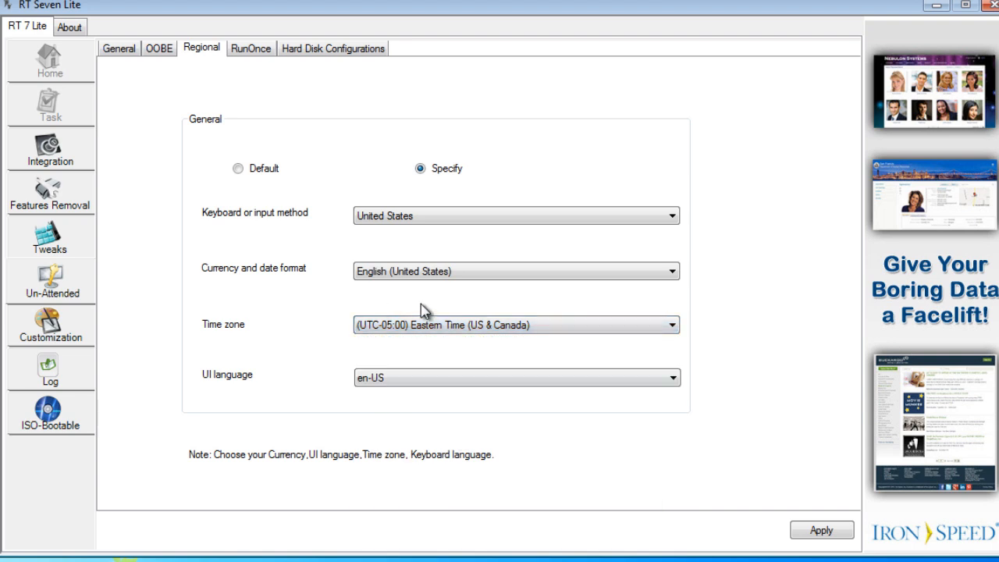
- In the unattended hard disk configuration, enable formatting with the NTFS file system
{"action": "left_click", "coordinate": [257, 50]}
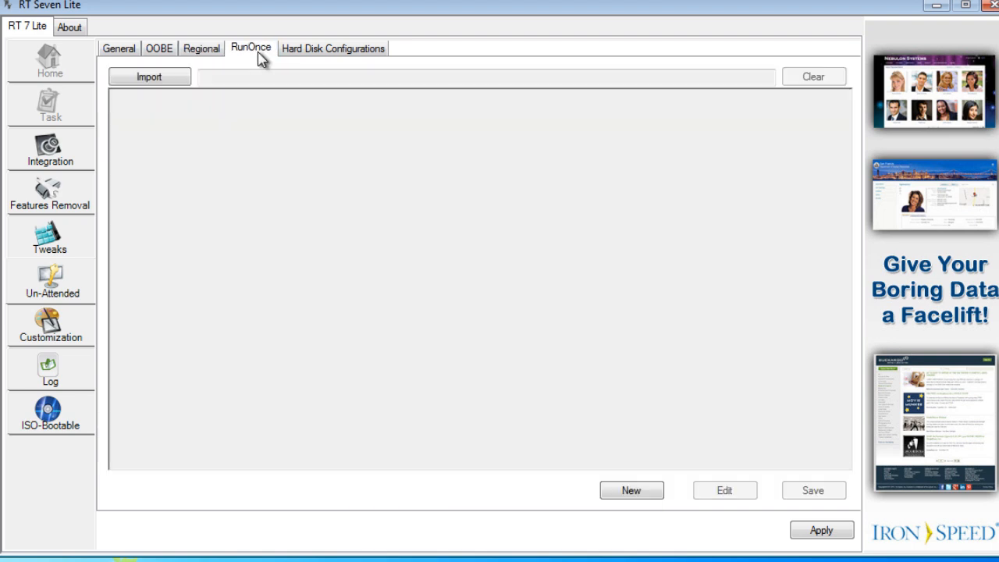
{"action": "left_click", "coordinate": [336, 50]}
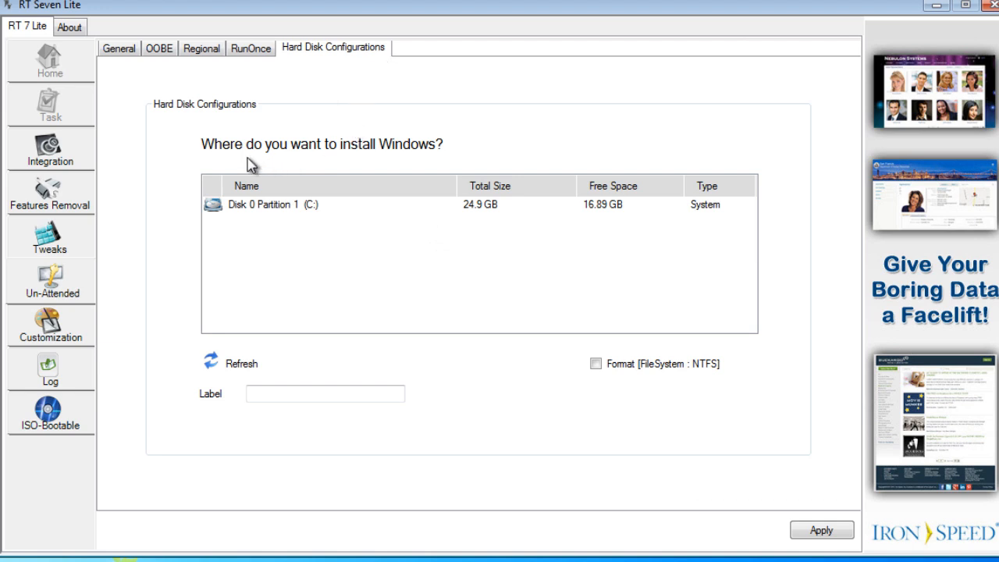
{"action": "left_click", "coordinate": [596, 364]}
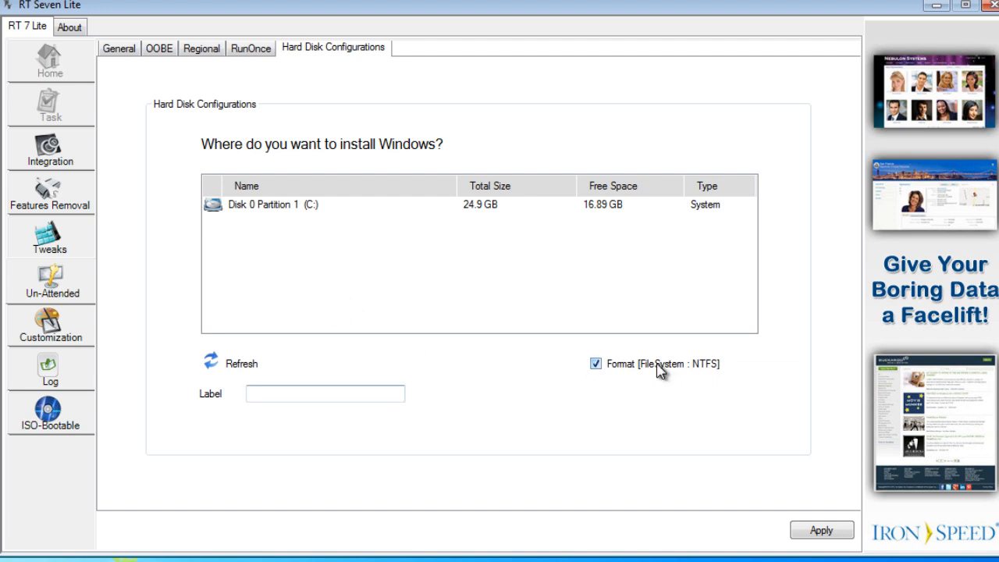
- Look over the customization options for screensavers, themes, wallpaper, logon screen, gadgets, documents, sample music, media sounds and more
{"action": "left_click", "coordinate": [74, 335]}
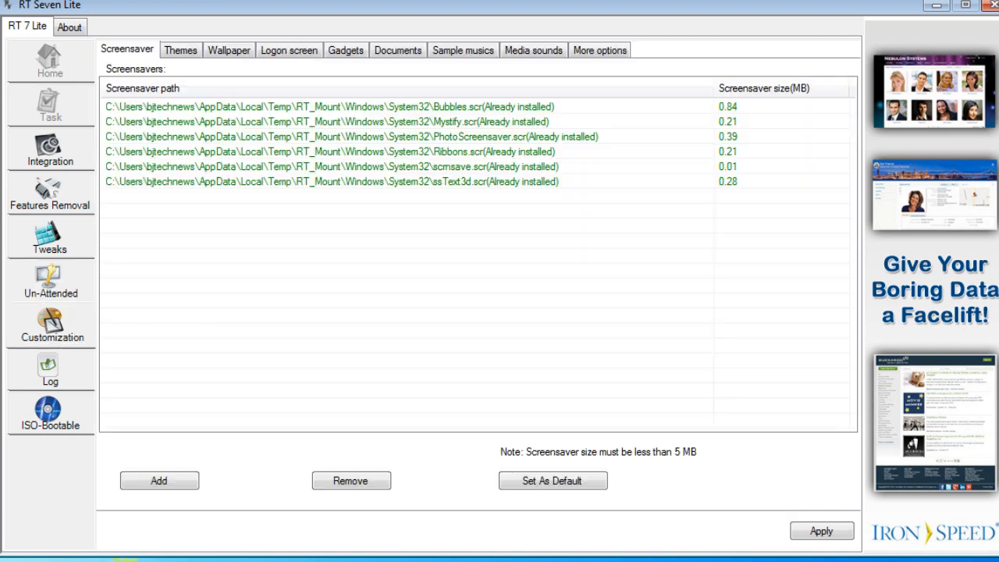
{"action": "left_click", "coordinate": [167, 105]}
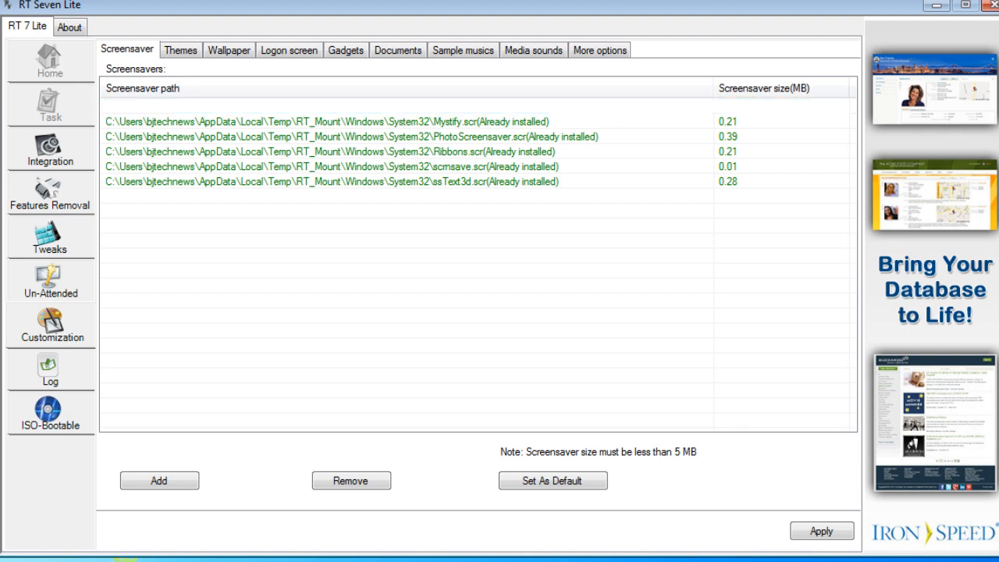
{"action": "left_click", "coordinate": [192, 54]}
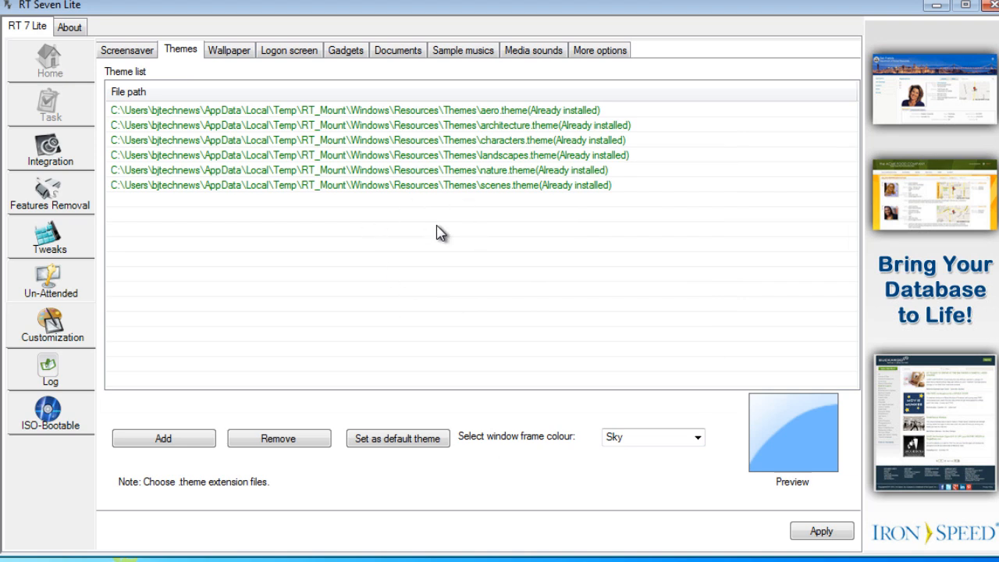
{"action": "left_click", "coordinate": [238, 53]}
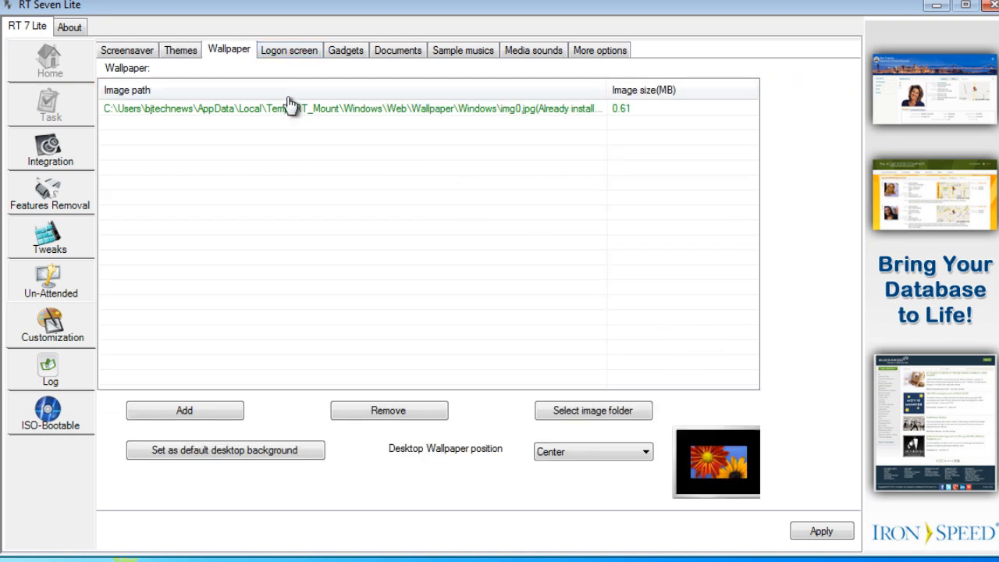
{"action": "left_click", "coordinate": [293, 51]}
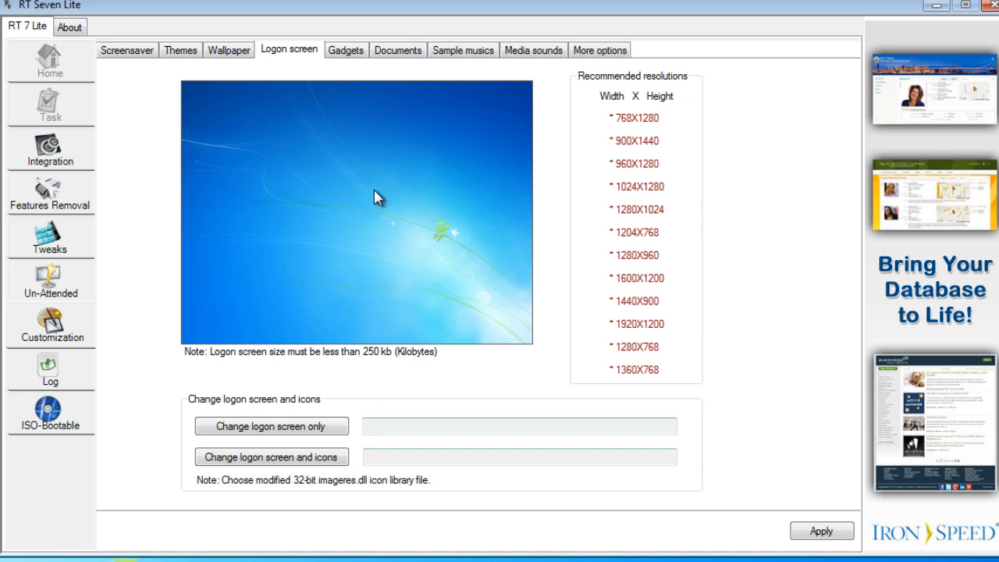
{"action": "left_click", "coordinate": [348, 51]}
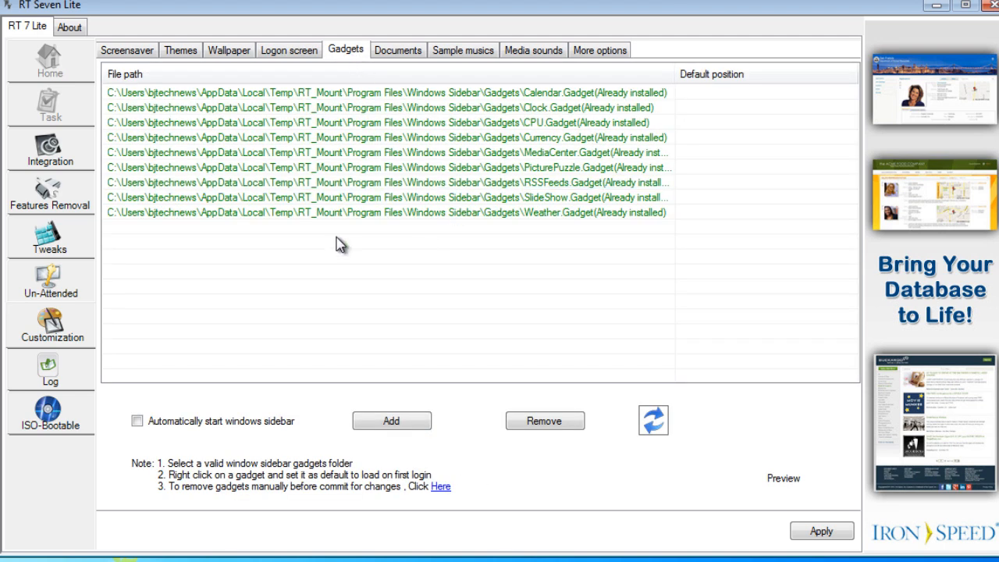
{"action": "left_click", "coordinate": [396, 50]}
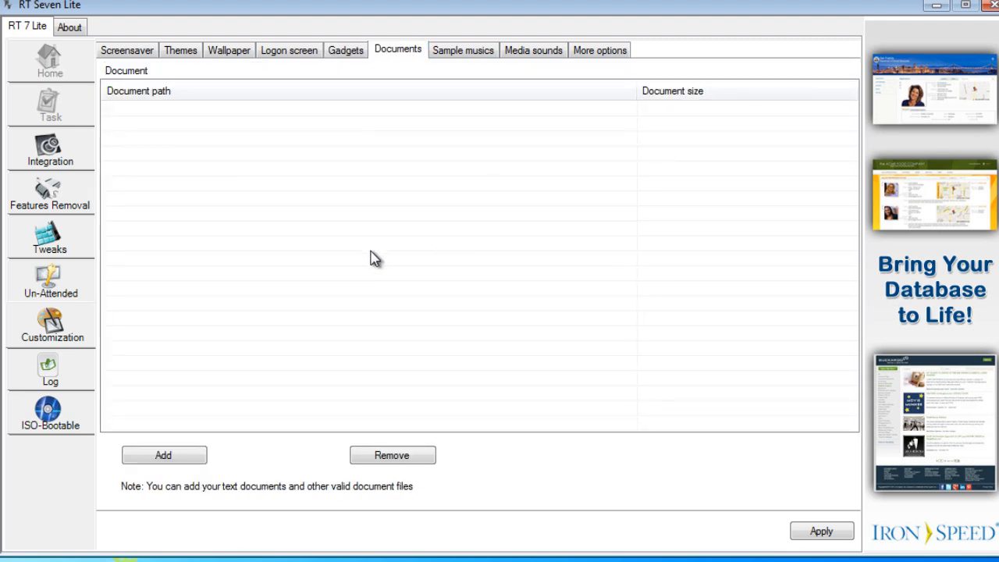
{"action": "left_click", "coordinate": [187, 458]}
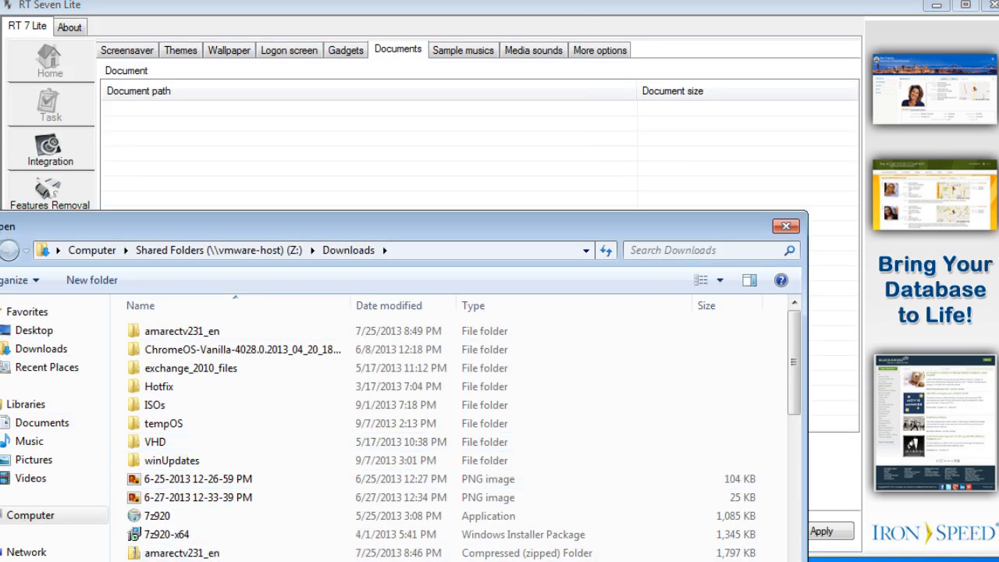
{"action": "key", "text": "Escape"}
{"action": "left_click", "coordinate": [460, 51]}
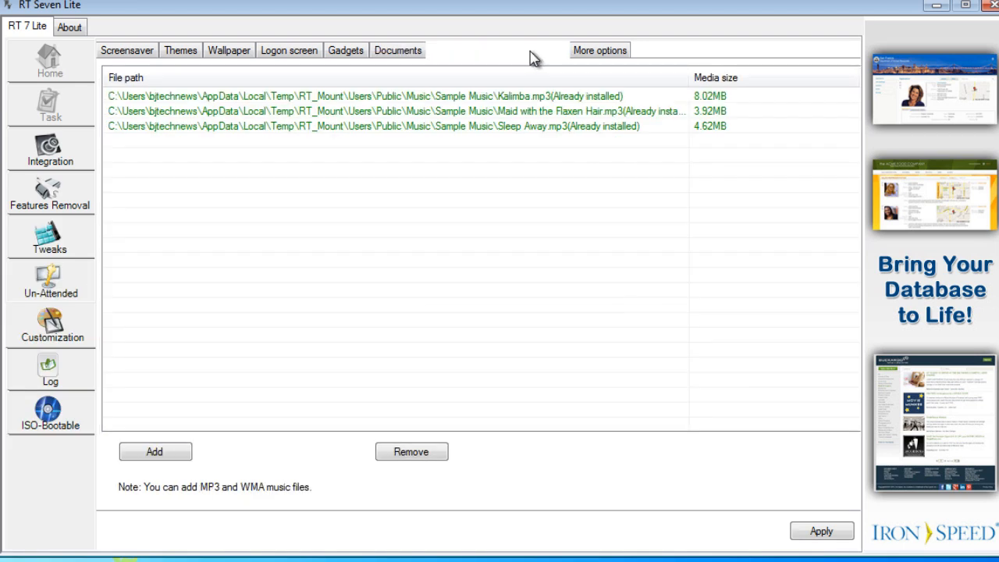
{"action": "left_click", "coordinate": [532, 52]}
{"action": "left_click", "coordinate": [599, 50]}
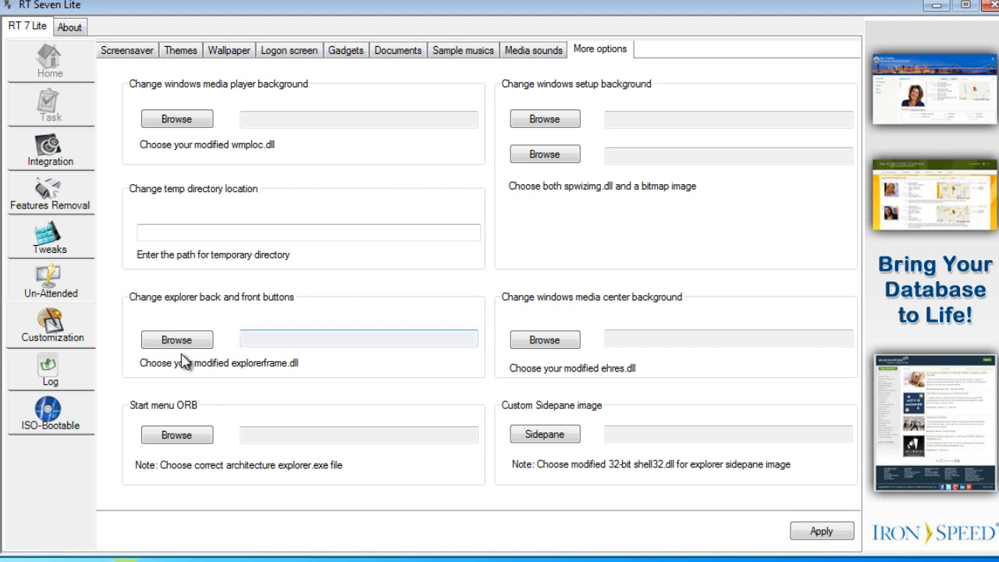
- Commit all changes, building the current image only at default priority
{"action": "left_click", "coordinate": [63, 384]}
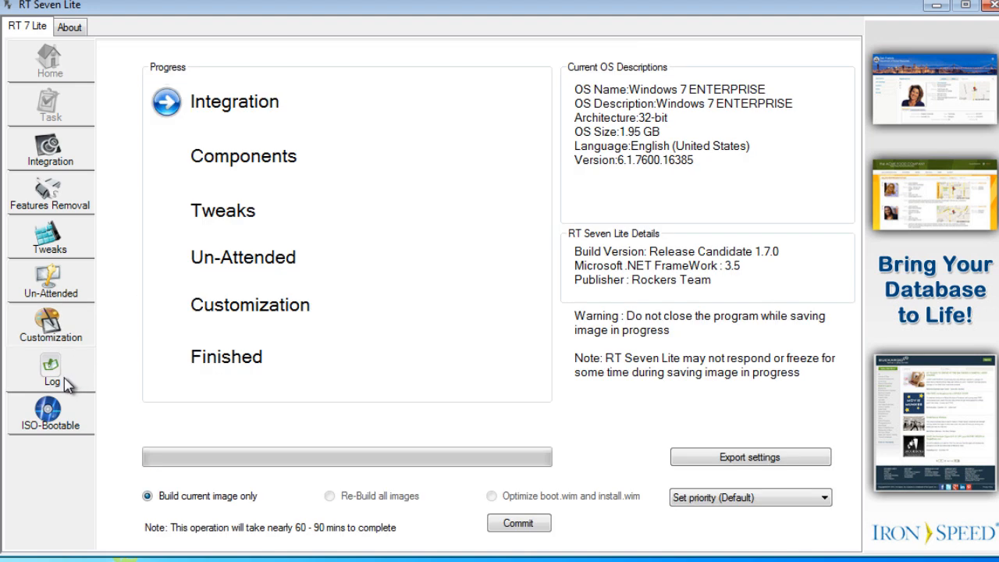
{"action": "left_click", "coordinate": [527, 530]}
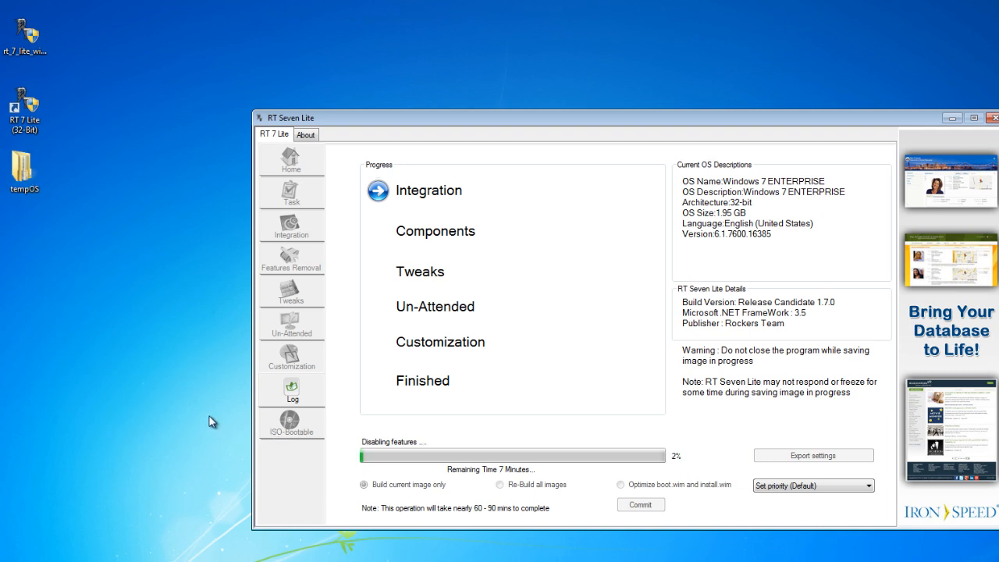
{"action": "left_click", "coordinate": [25, 179]}
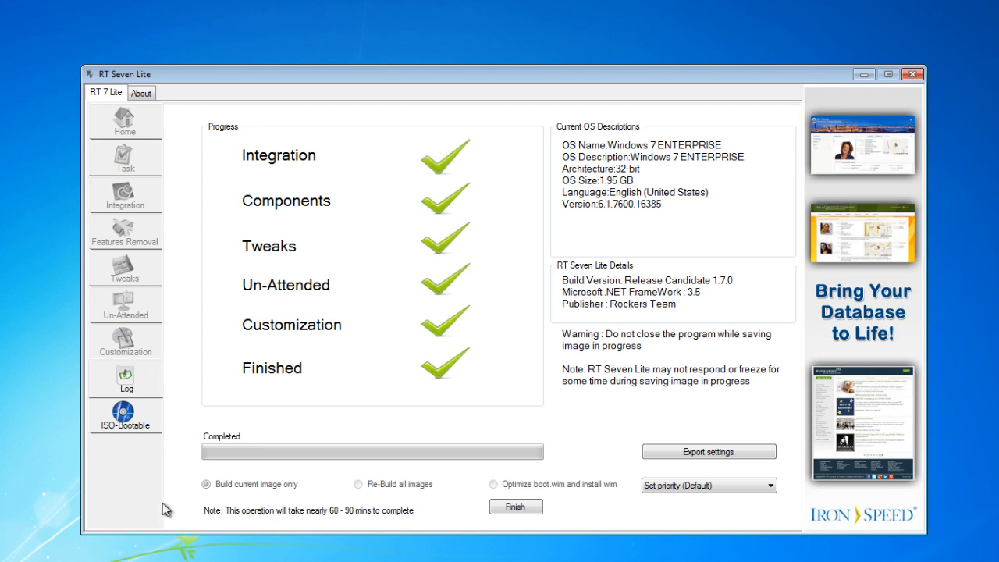
- Open the bootable ISO settings and set the mode to Create Image
{"action": "left_click", "coordinate": [134, 424]}
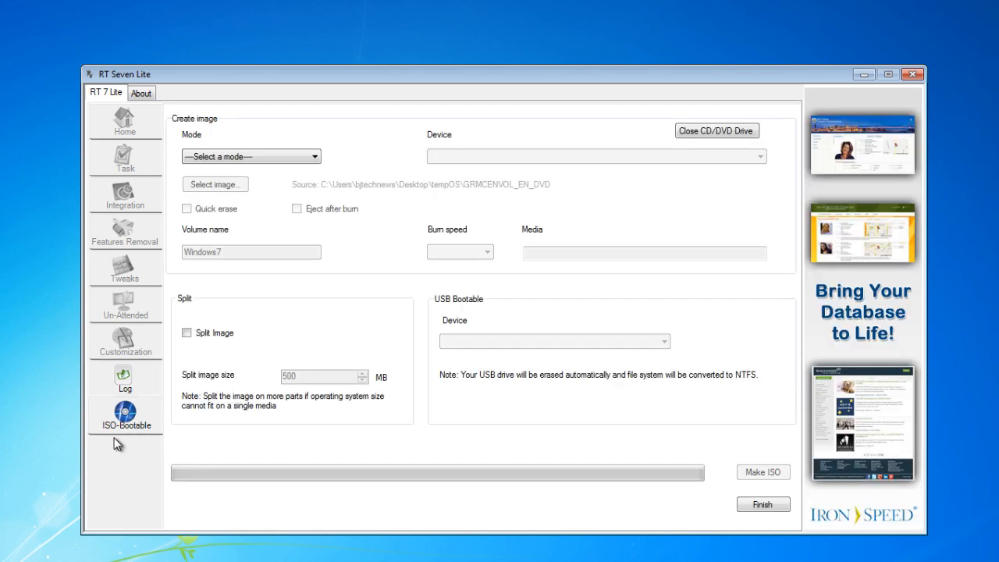
{"action": "left_click", "coordinate": [295, 156]}
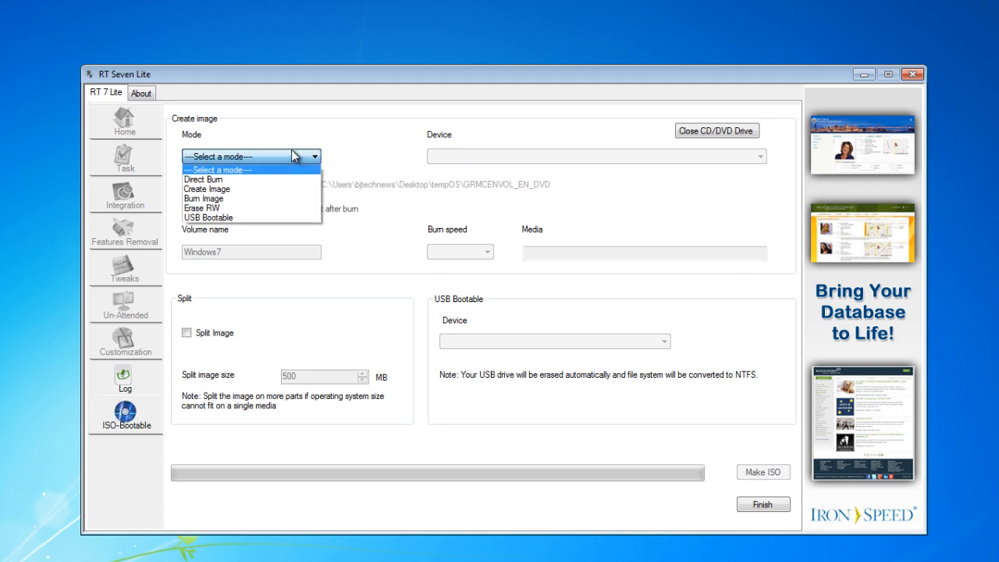
{"action": "left_click", "coordinate": [246, 199]}
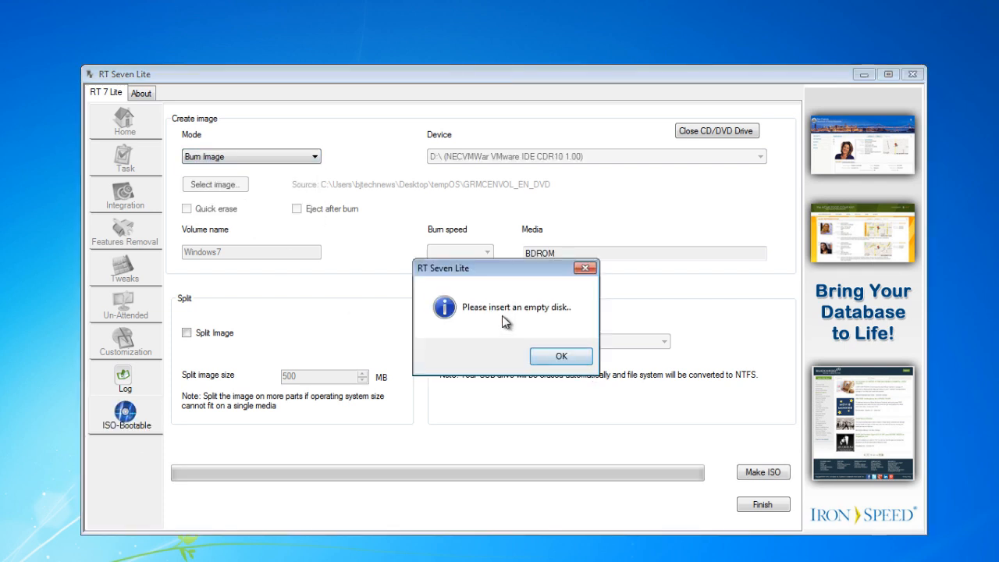
{"action": "left_click", "coordinate": [560, 356]}
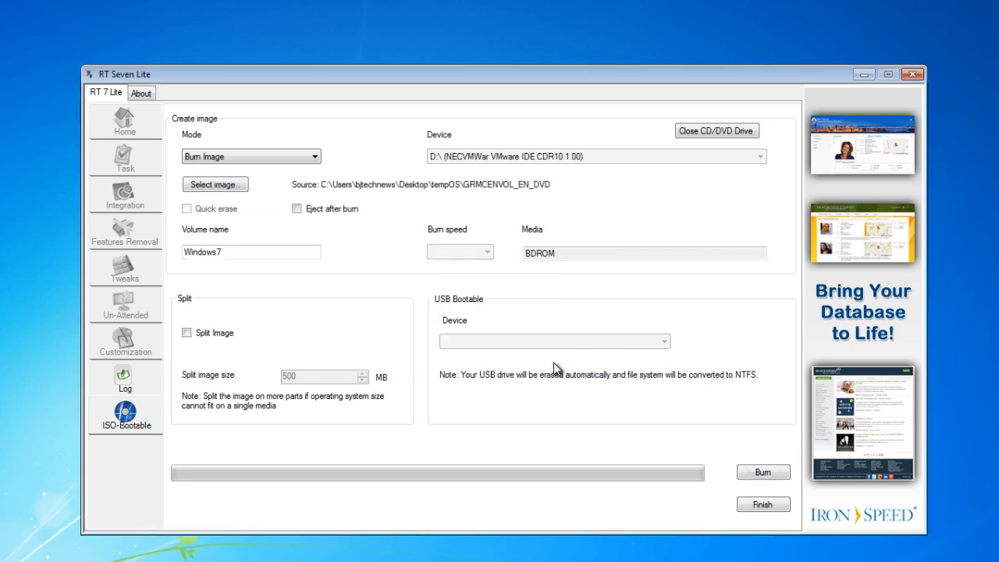
{"action": "left_click", "coordinate": [314, 159]}
{"action": "left_click", "coordinate": [281, 185]}
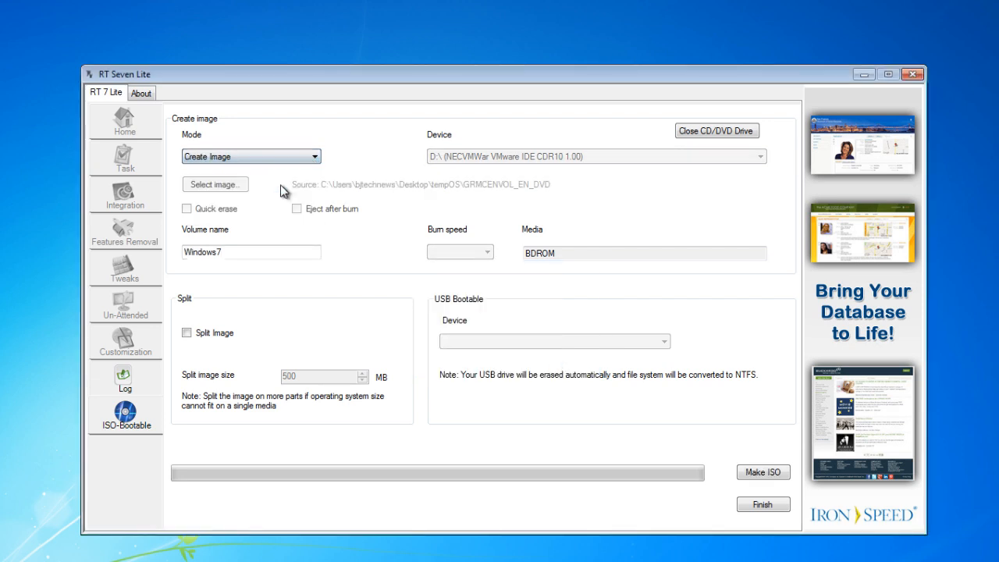
{"action": "left_click", "coordinate": [314, 157]}
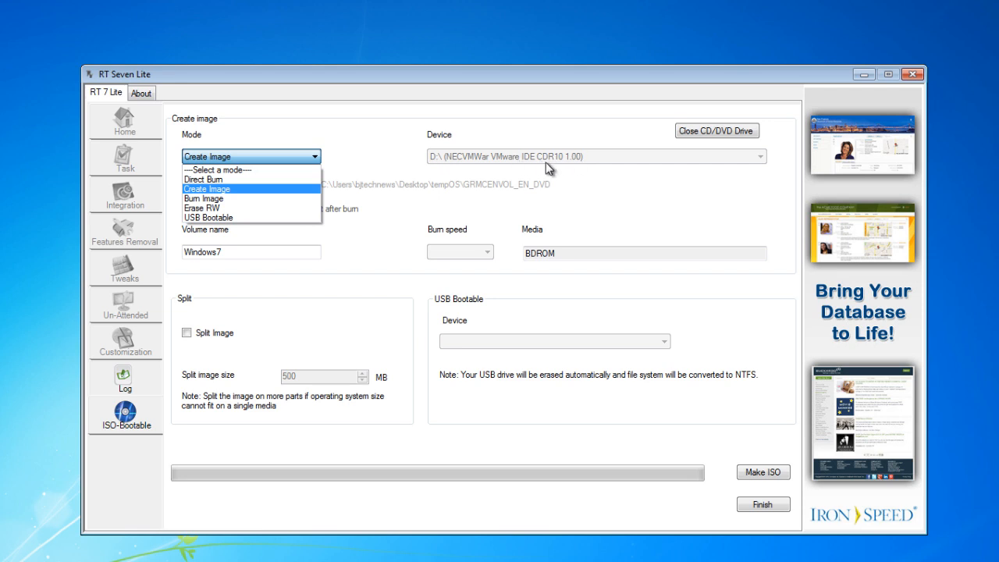
{"action": "left_click", "coordinate": [268, 187]}
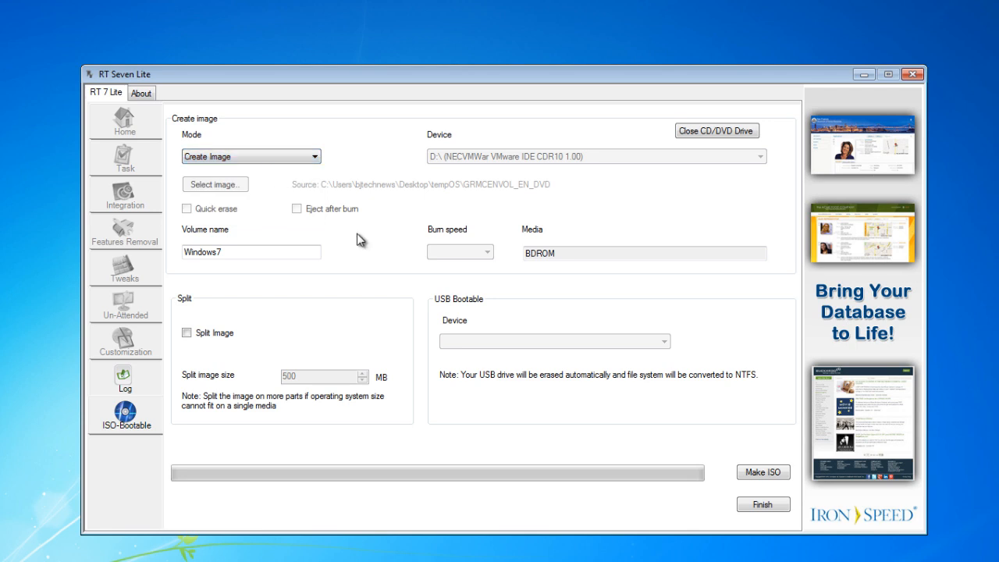
- Make the ISO and save it as BTN_CustomImage in the tempOS folder under Downloads on the shared Z: drive
{"action": "left_click", "coordinate": [769, 479]}
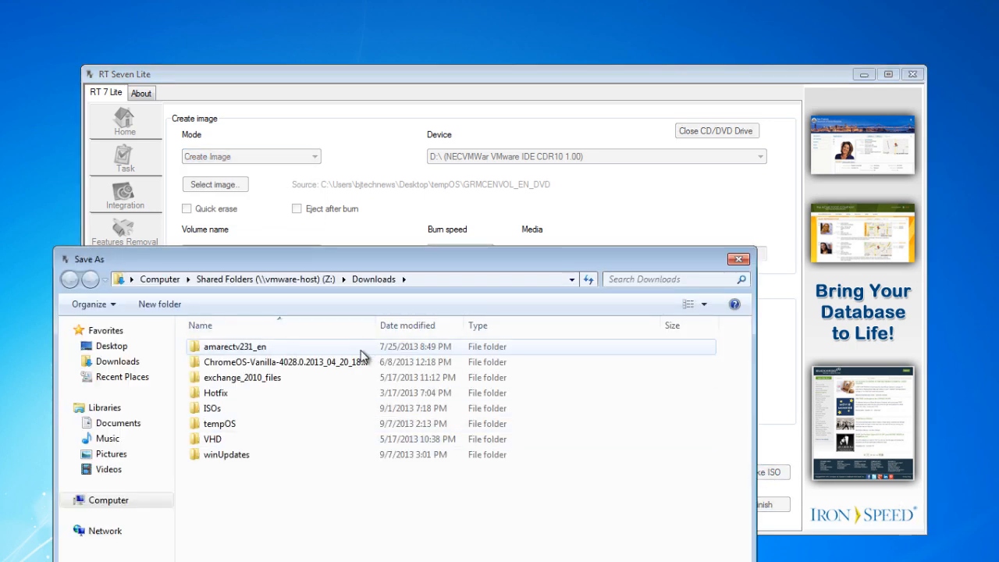
{"action": "double_click", "coordinate": [221, 424]}
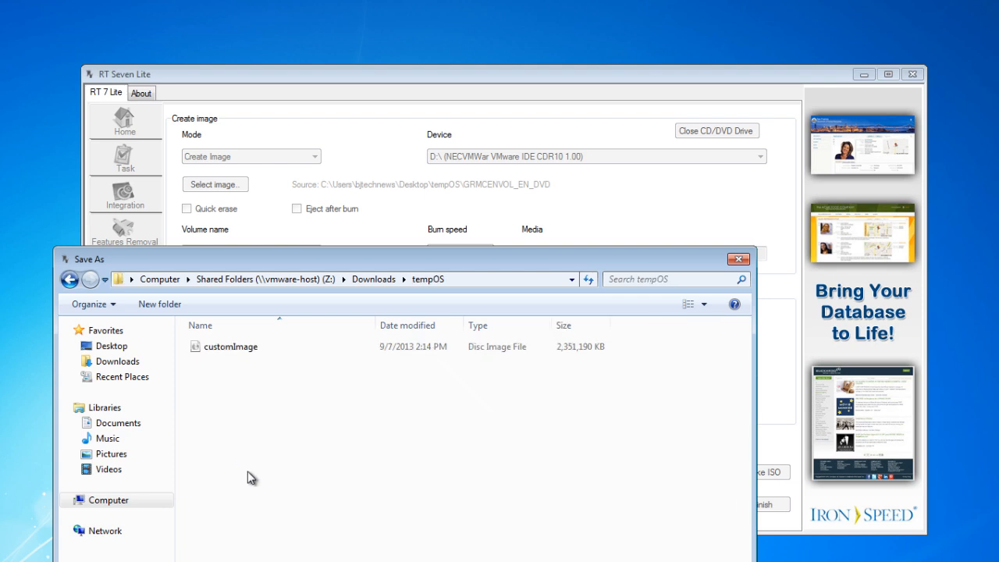
{"action": "left_click", "coordinate": [239, 355]}
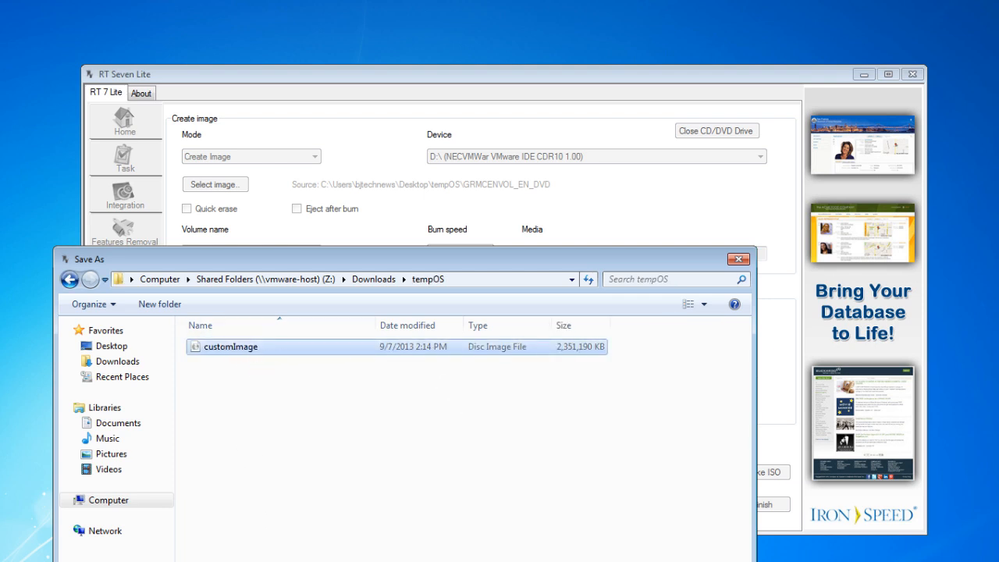
{"action": "left_click", "coordinate": [638, 561]}
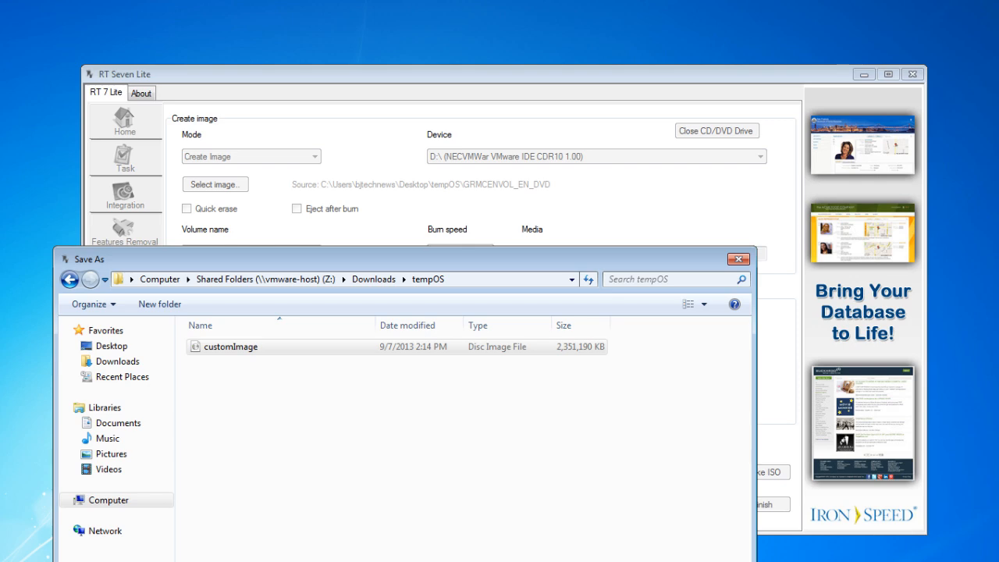
{"action": "type", "text": "2"}
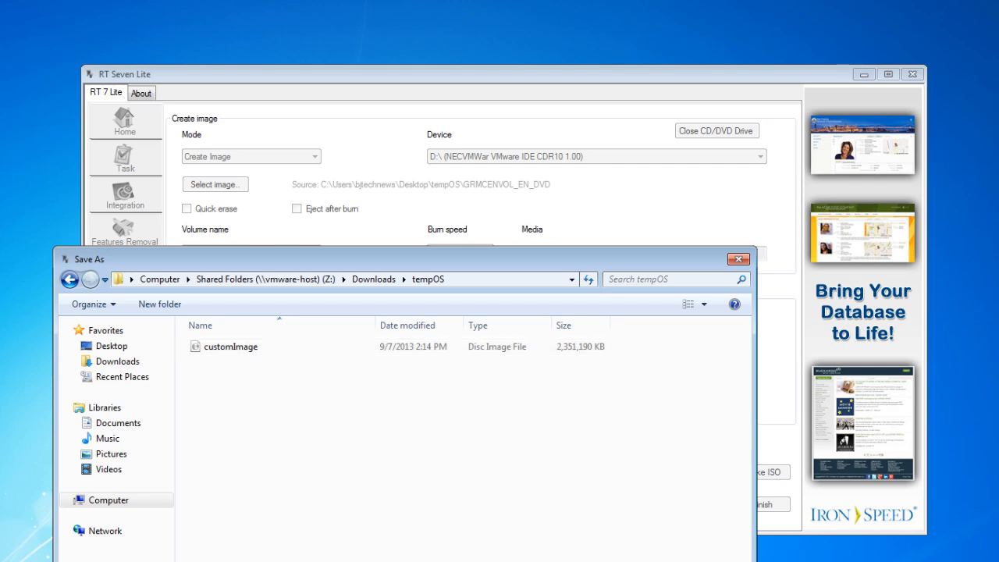
{"action": "type", "text": "Cu"}
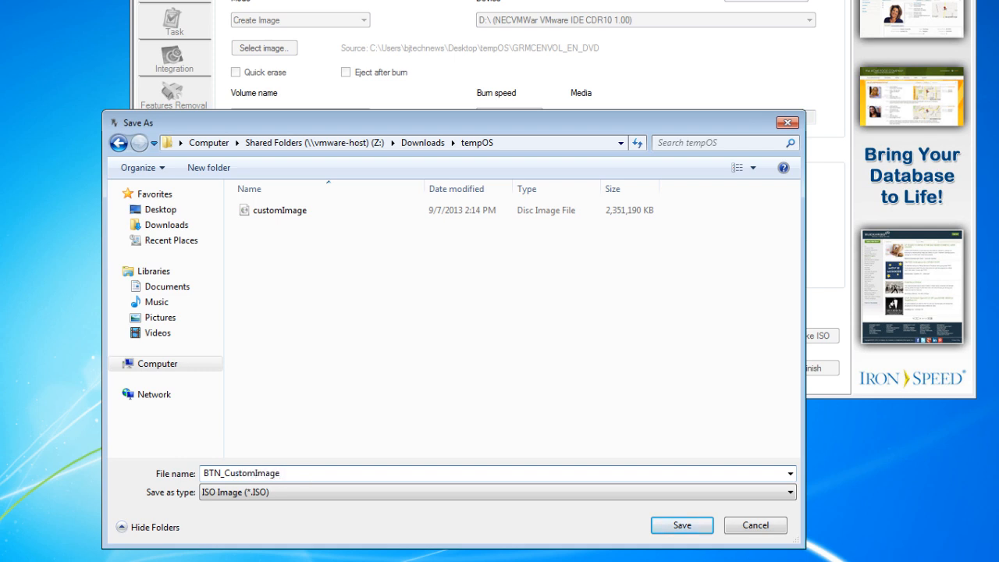
{"action": "type", "text": "stomImage"}
{"action": "left_click", "coordinate": [676, 526]}
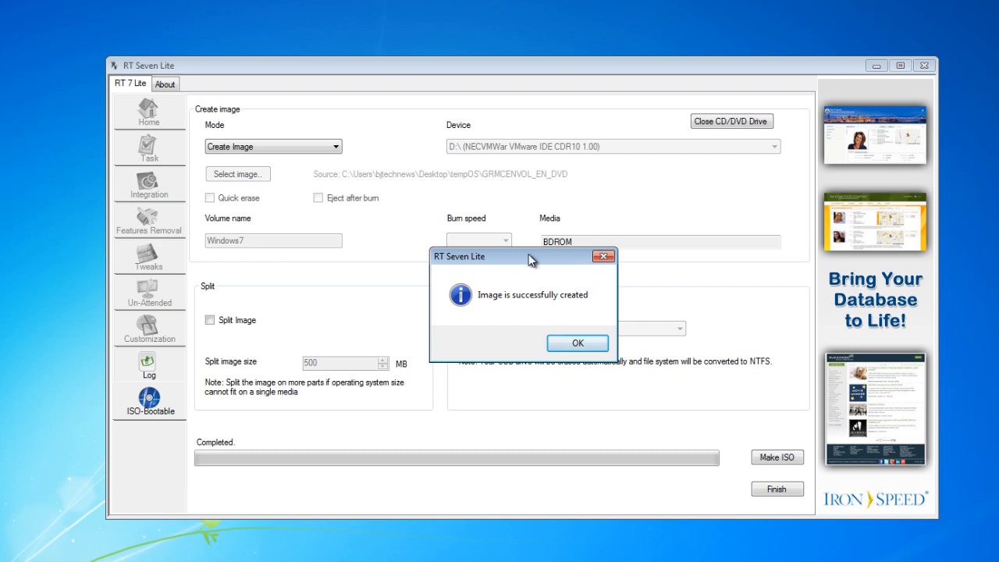
{"action": "left_click", "coordinate": [578, 344]}
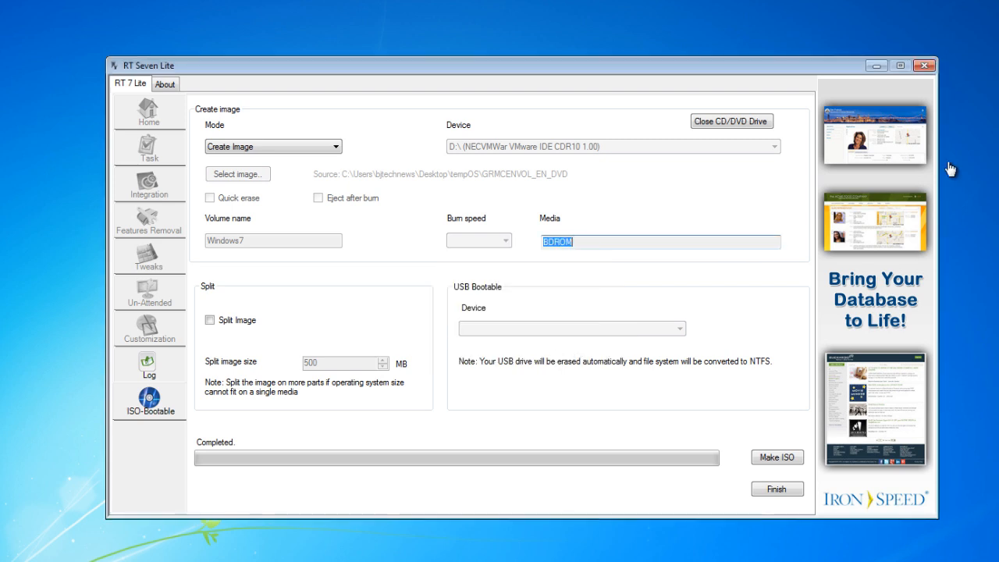
- Exit RT Seven Lite, leave the full-screen guest view and power off the bj-Custom7 virtual machine in VMware Workstation
{"action": "left_click", "coordinate": [925, 66]}
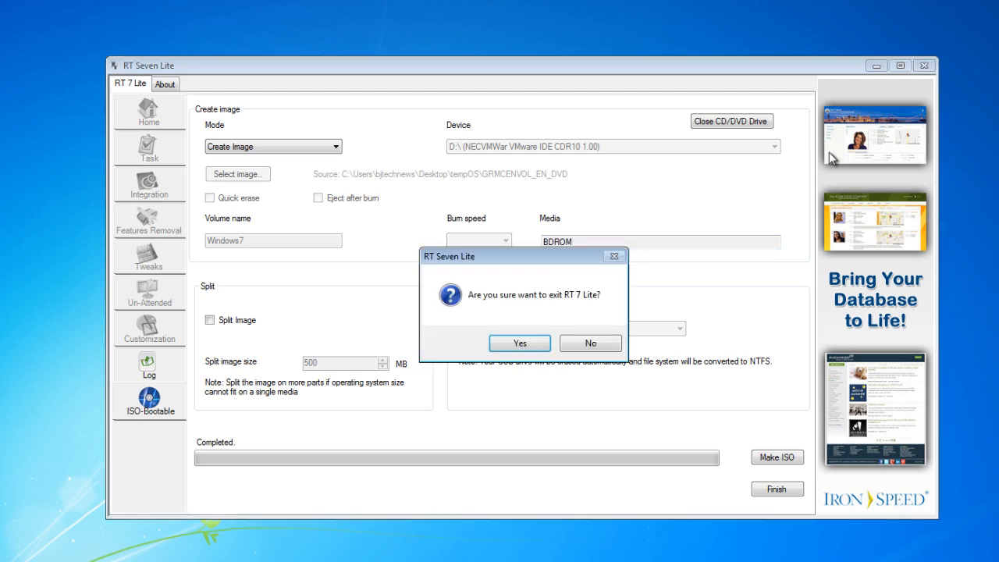
{"action": "left_click", "coordinate": [538, 347]}
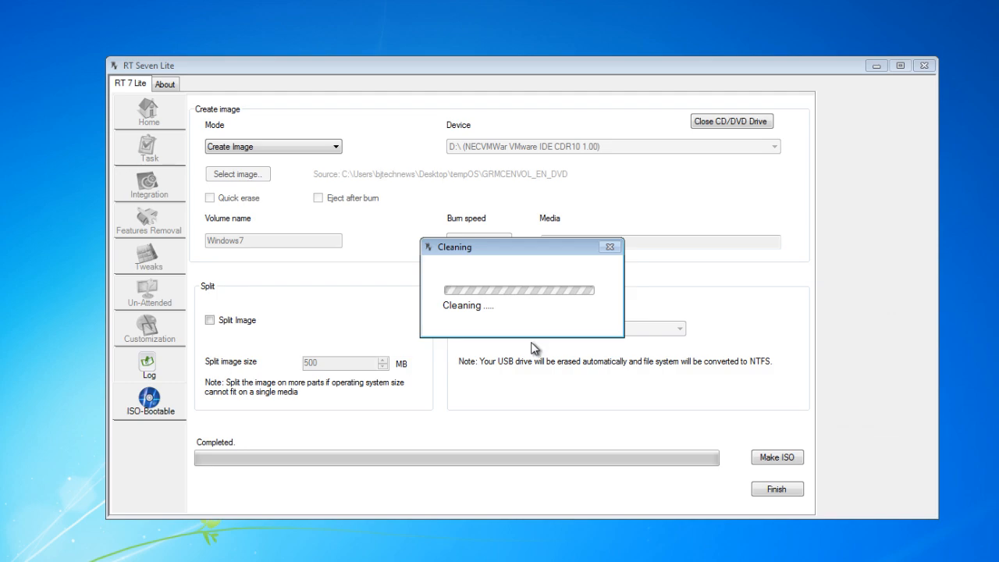
{"action": "key", "text": "ctrl+alt+Return"}
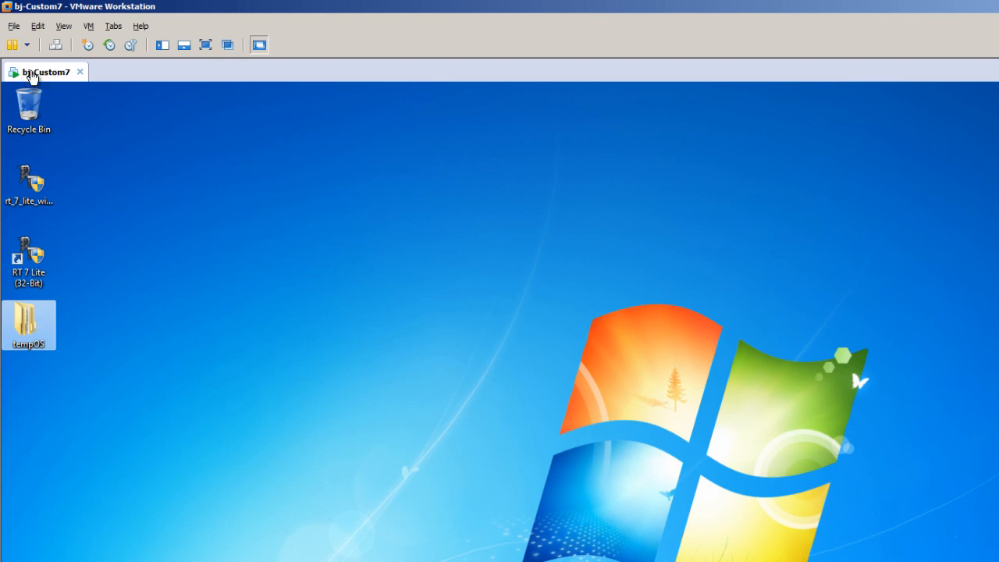
{"action": "right_click", "coordinate": [31, 72]}
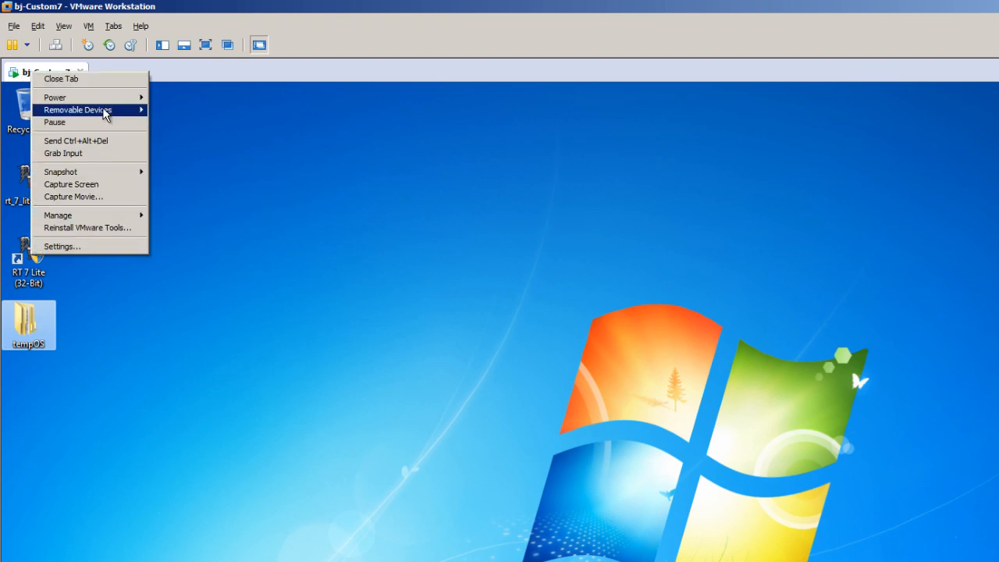
{"action": "mouse_move", "coordinate": [109, 98]}
{"action": "left_click", "coordinate": [204, 110]}
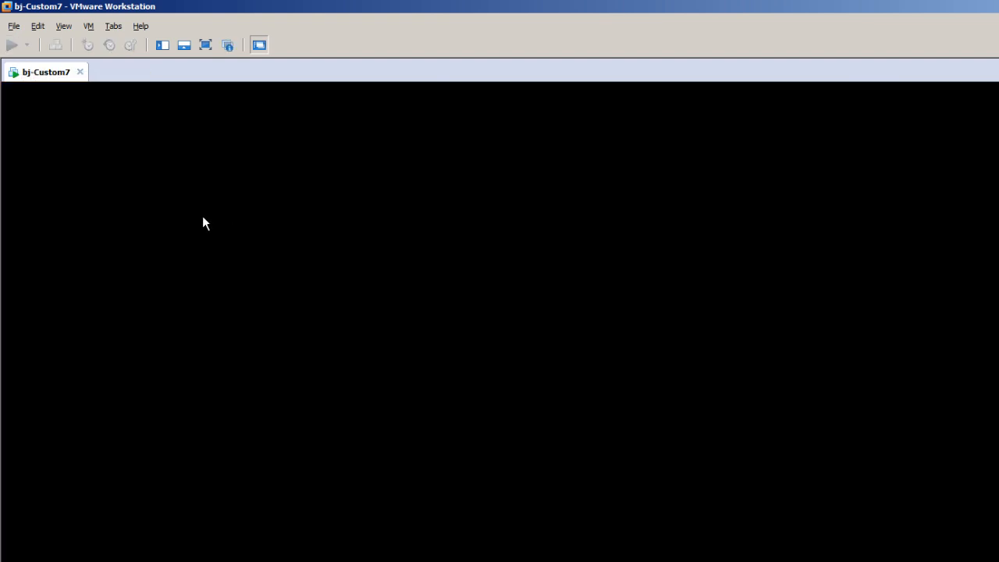
- Start a new typical virtual machine with Windows 7 as guest, leaving the operating system installation for after creation
{"action": "left_click", "coordinate": [14, 25]}
{"action": "left_click", "coordinate": [31, 39]}
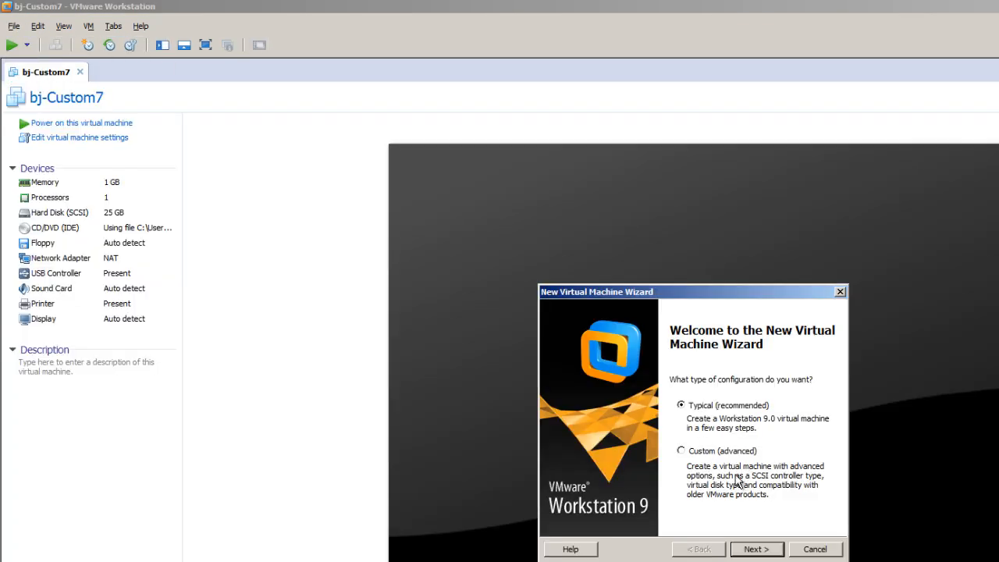
{"action": "left_click", "coordinate": [749, 550]}
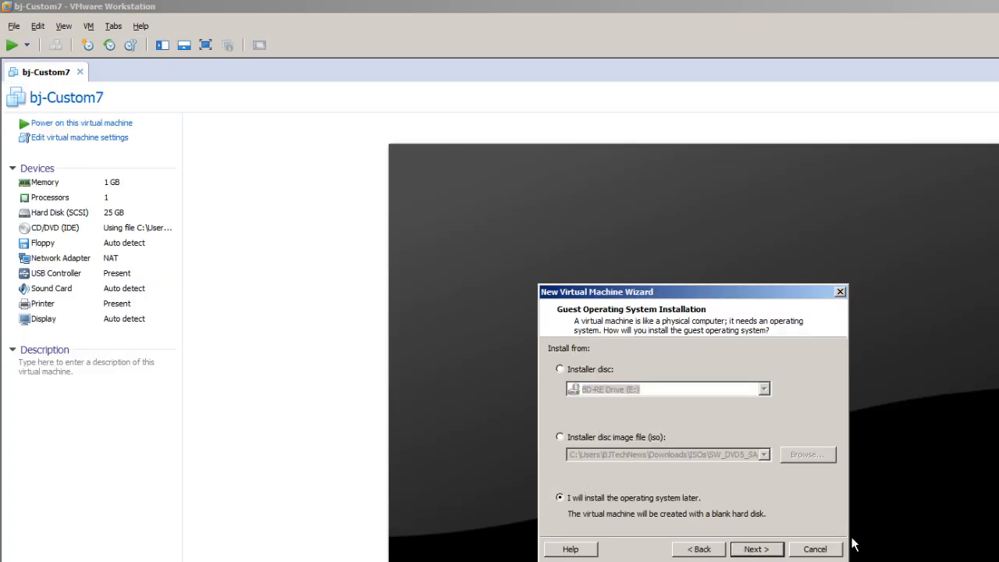
{"action": "left_click", "coordinate": [754, 549]}
{"action": "left_click", "coordinate": [756, 548]}
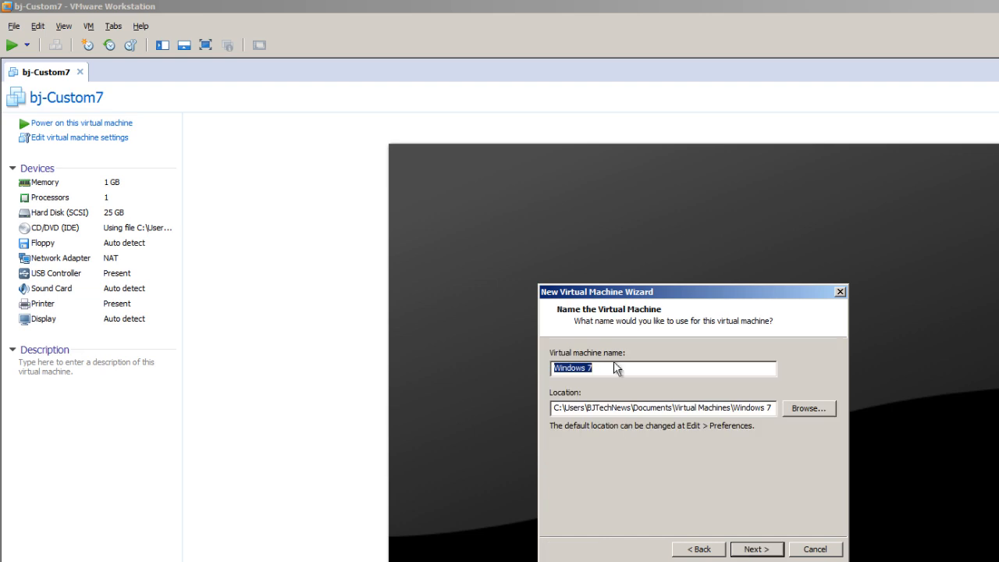
- Name the virtual machine bj-TEST and store it in the bj-test folder under VMs on New Volume (D:)
{"action": "type", "text": "bj"}
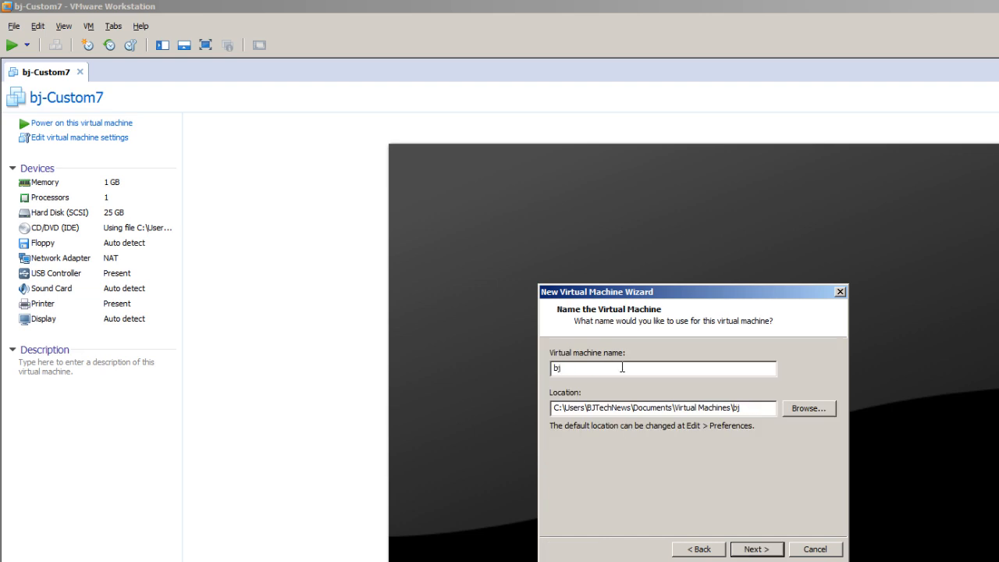
{"action": "type", "text": "-TEST"}
{"action": "left_click", "coordinate": [796, 407]}
{"action": "left_click", "coordinate": [598, 402]}
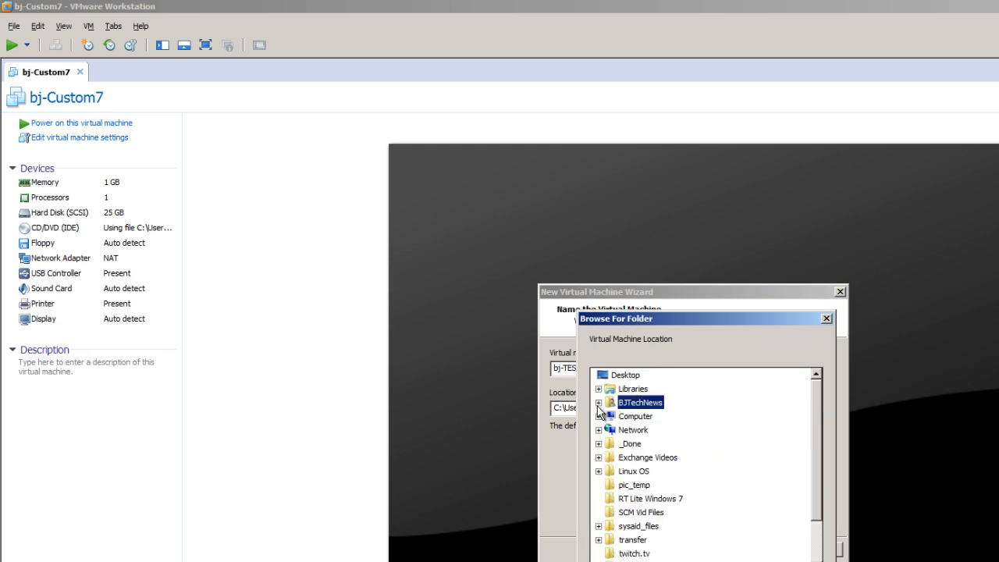
{"action": "left_click", "coordinate": [635, 416]}
{"action": "double_click", "coordinate": [654, 444]}
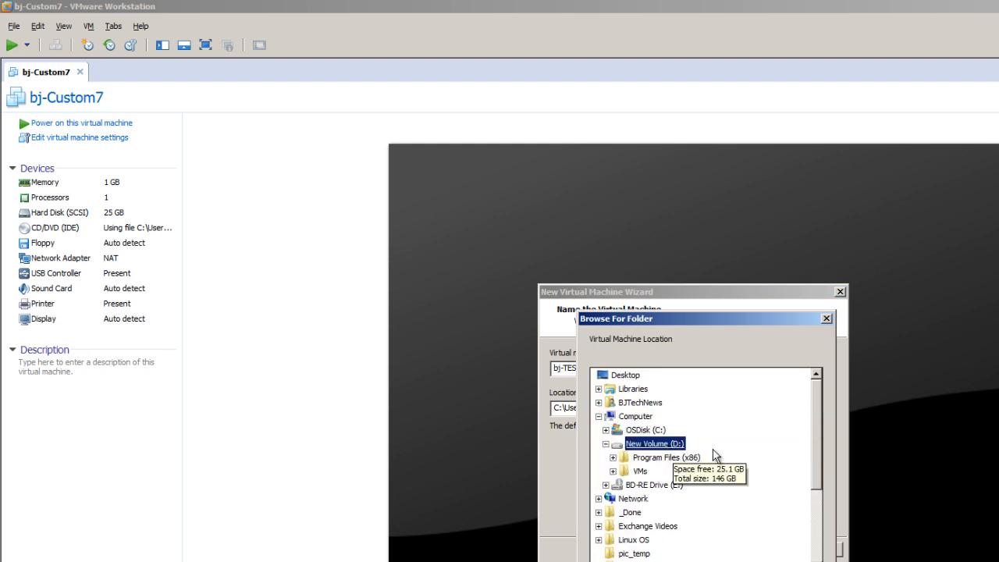
{"action": "double_click", "coordinate": [639, 471]}
{"action": "left_click", "coordinate": [662, 500]}
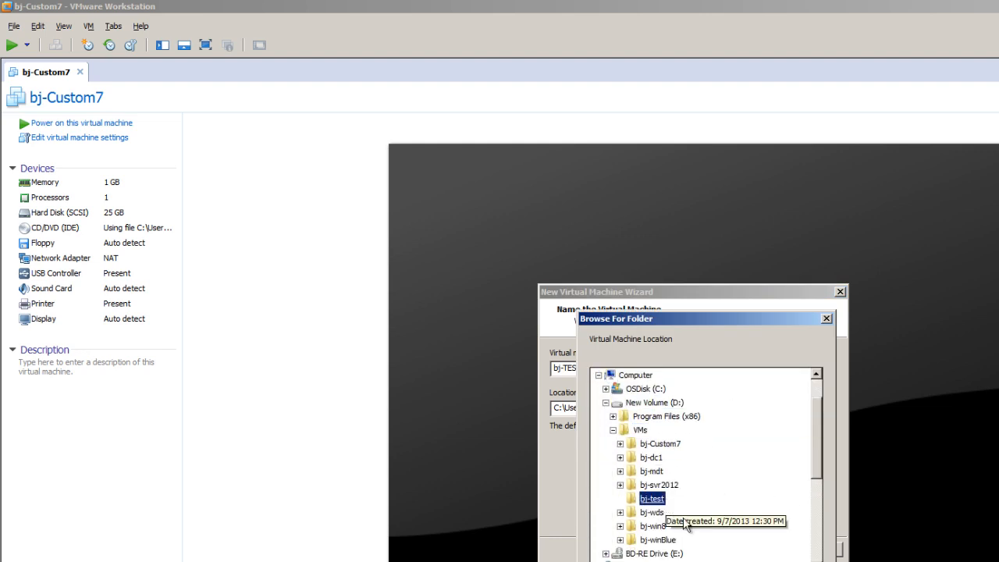
{"action": "left_click", "coordinate": [726, 561]}
{"action": "left_click", "coordinate": [747, 549]}
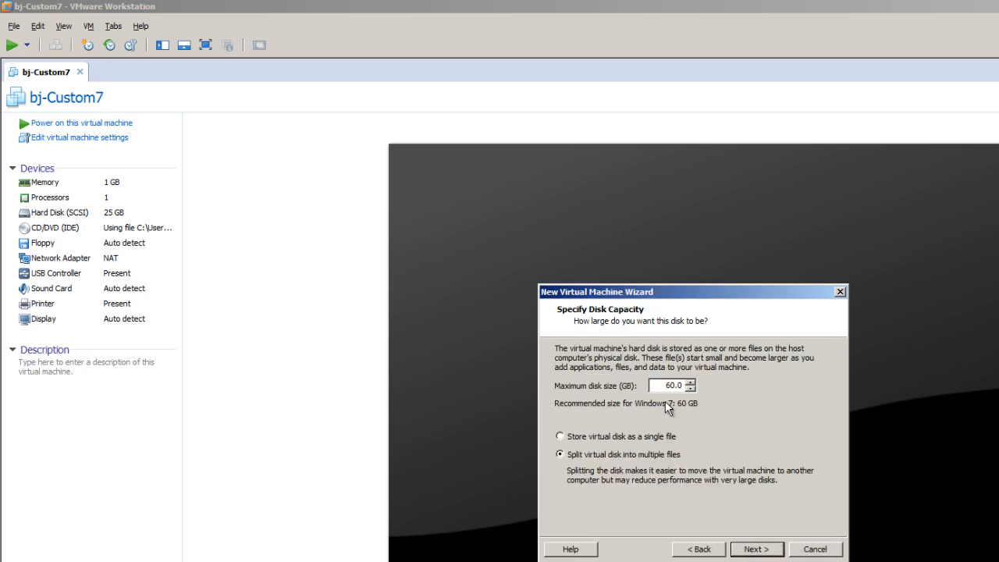
- Set the maximum disk size to 15 GB, split into multiple files, and finish creating the virtual machine
{"action": "left_click_drag", "start_coordinate": [664, 386], "coordinate": [721, 389]}
{"action": "type", "text": "15"}
{"action": "left_click", "coordinate": [755, 549]}
{"action": "left_click", "coordinate": [755, 548]}
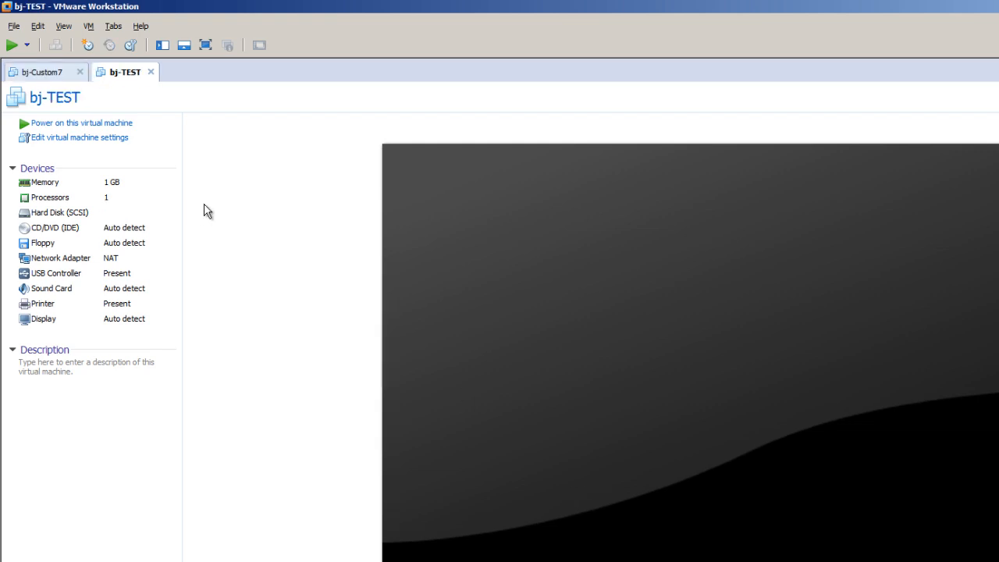
- Set the bj-TEST virtual machine's CD/DVD drive to use the BTN_CustomImage ISO from the tempOS folder in Downloads
{"action": "left_click", "coordinate": [91, 141]}
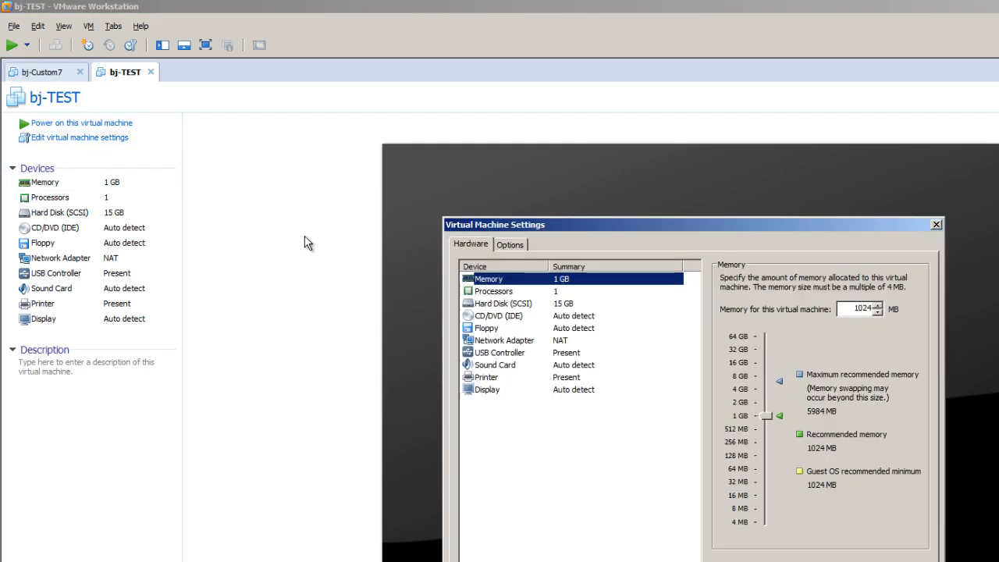
{"action": "left_click", "coordinate": [494, 316]}
{"action": "left_click", "coordinate": [798, 368]}
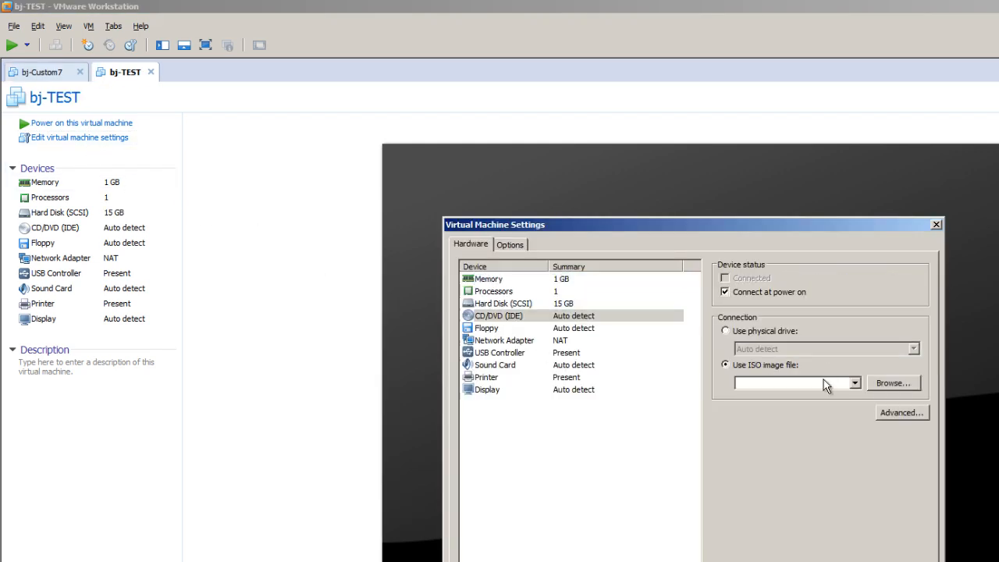
{"action": "left_click", "coordinate": [893, 382]}
{"action": "left_click", "coordinate": [514, 342]}
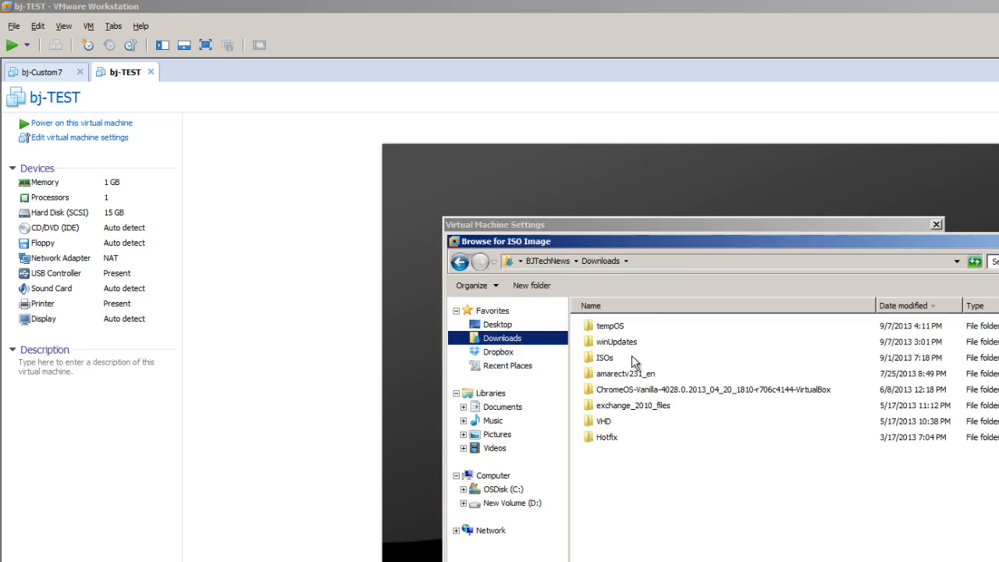
{"action": "double_click", "coordinate": [613, 326]}
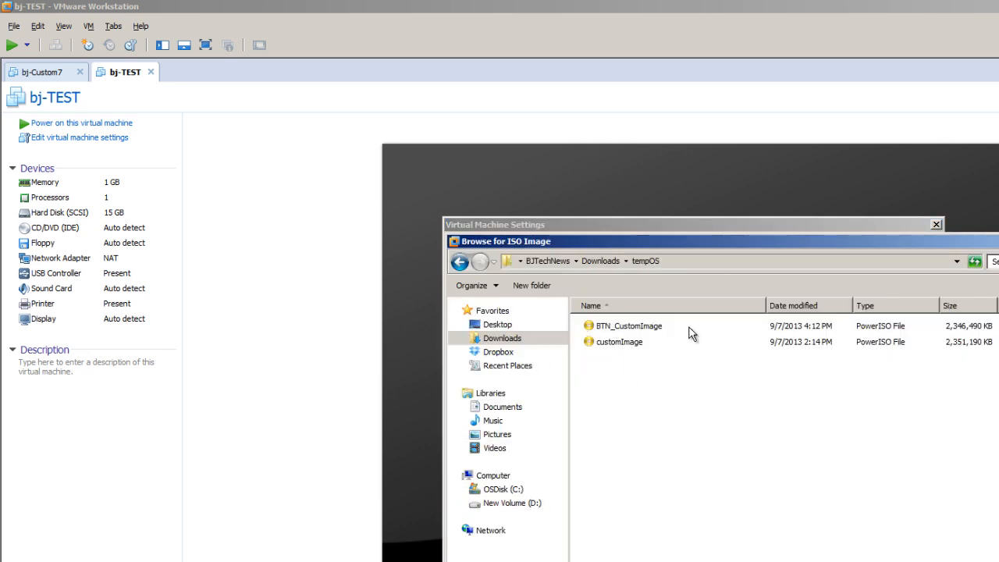
{"action": "left_click", "coordinate": [645, 329]}
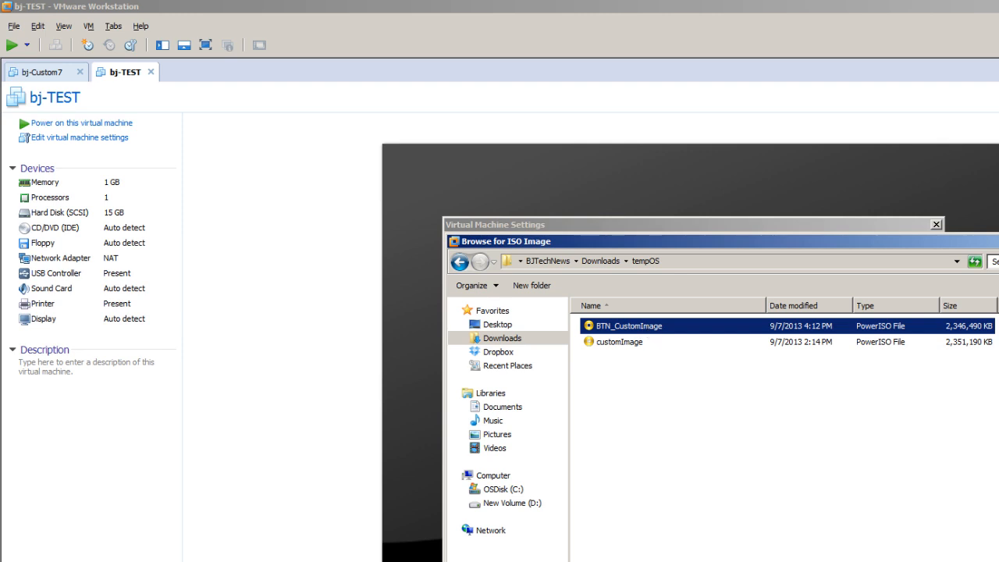
{"action": "key", "text": "Return"}
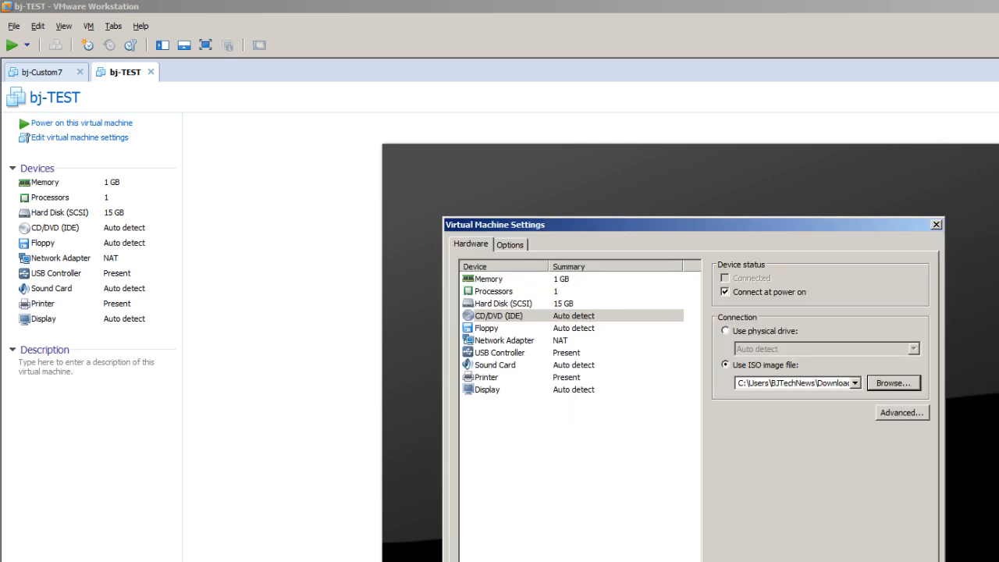
{"action": "key", "text": "Return"}
- Power on the bj-TEST virtual machine and install Windows on the unallocated space of Disk 0
{"action": "left_click", "coordinate": [107, 122]}
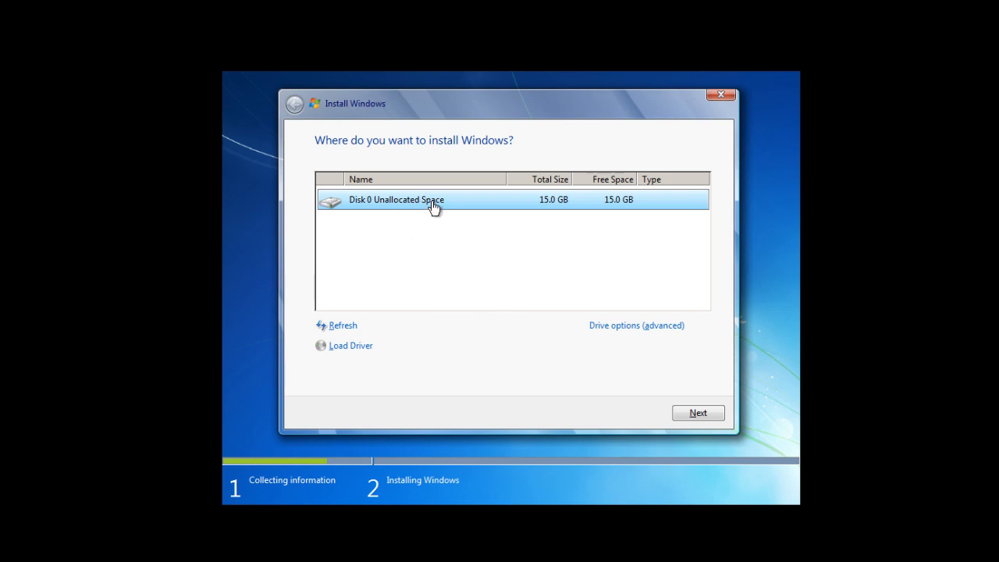
{"action": "left_click", "coordinate": [698, 413]}
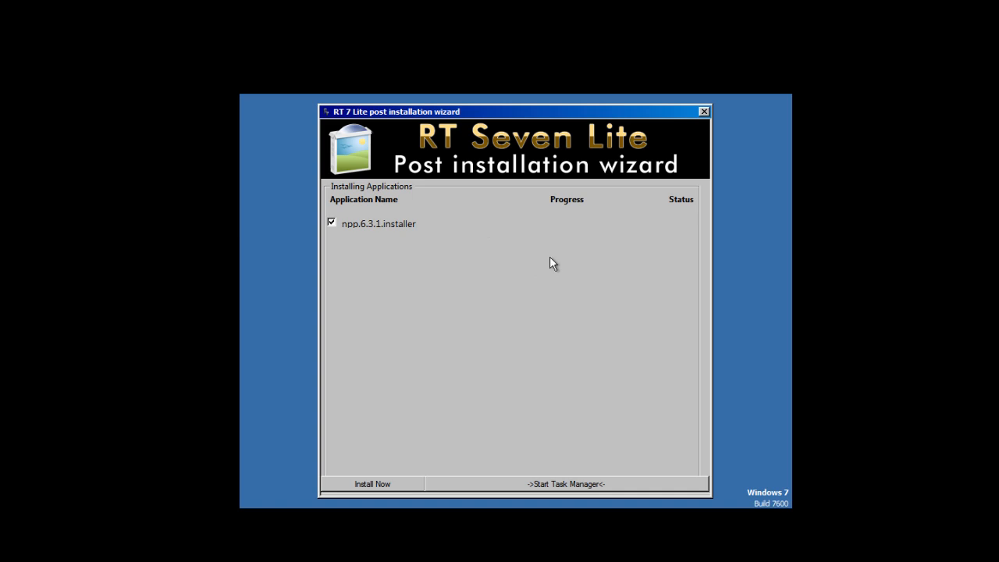
- Install Notepad++ v6.3.1 with a desktop shortcut through the RT 7 Lite post installation wizard and continue to Windows
{"action": "left_click", "coordinate": [373, 481]}
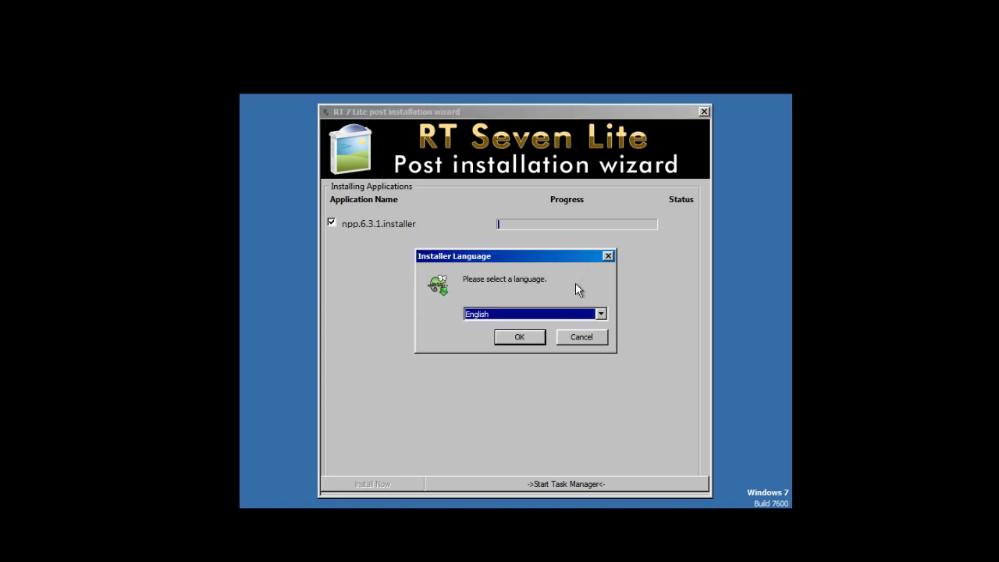
{"action": "left_click", "coordinate": [515, 338]}
{"action": "left_click", "coordinate": [591, 416]}
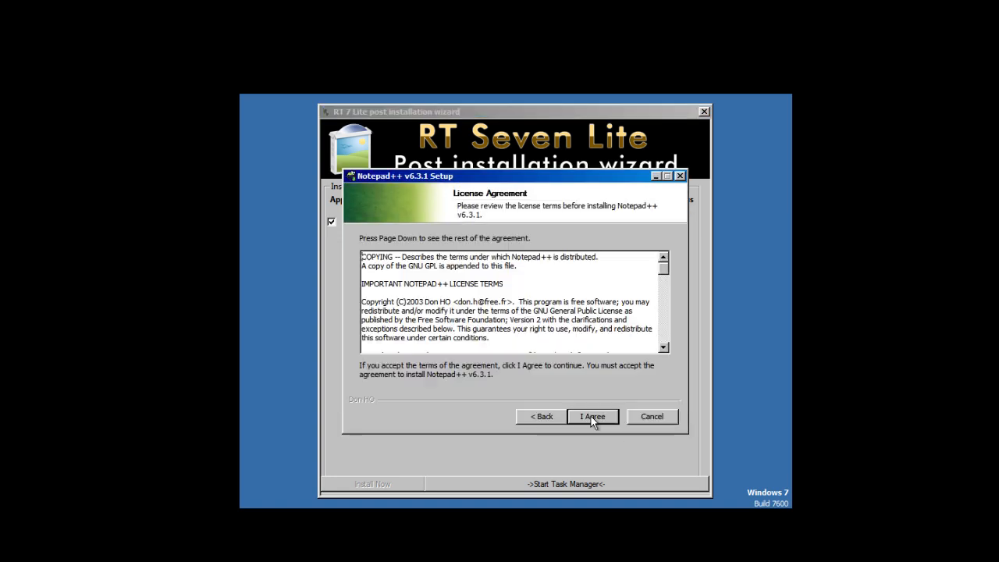
{"action": "left_click", "coordinate": [591, 416]}
{"action": "left_click", "coordinate": [591, 417]}
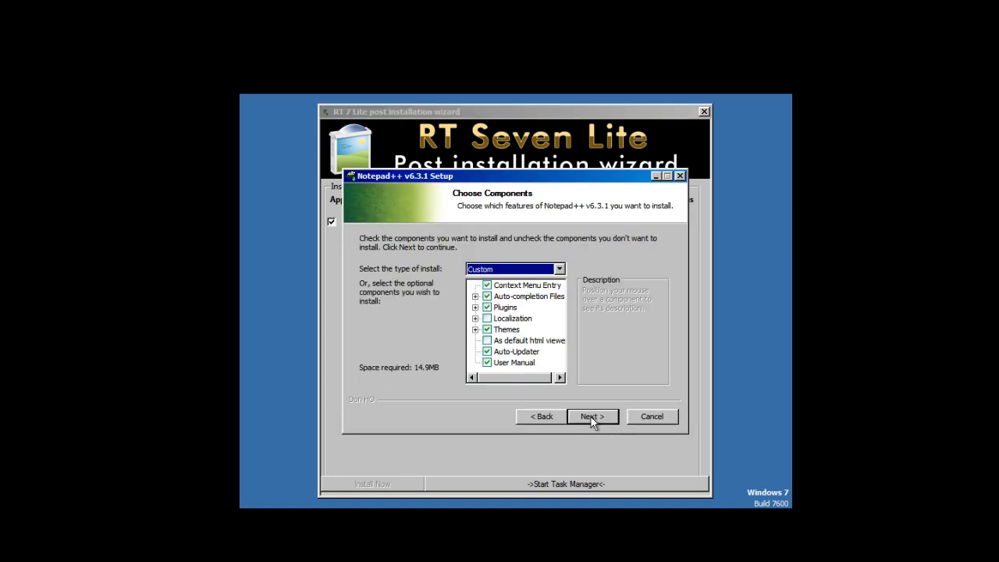
{"action": "left_click", "coordinate": [590, 417]}
{"action": "left_click", "coordinate": [375, 324]}
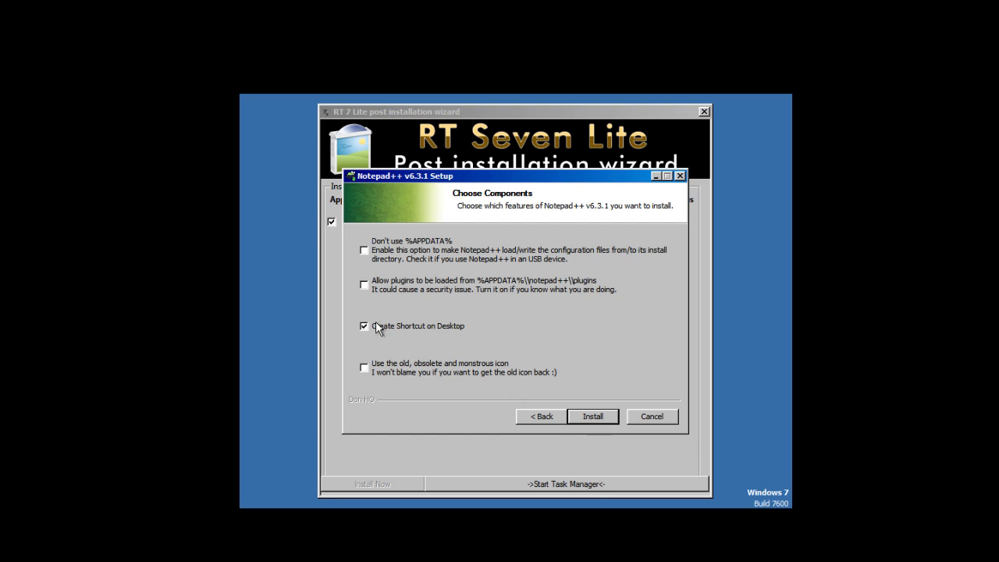
{"action": "left_click", "coordinate": [589, 416]}
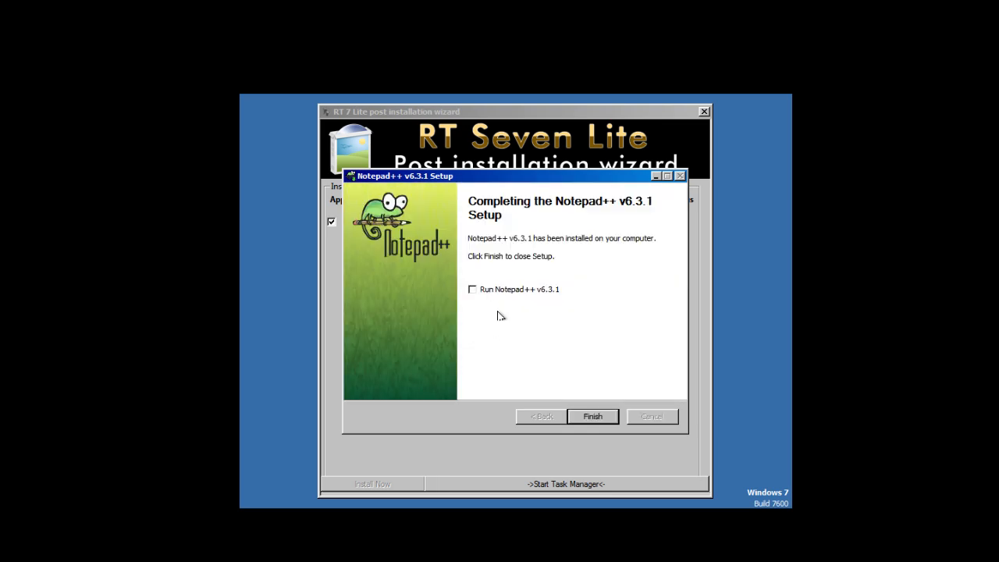
{"action": "left_click", "coordinate": [592, 419]}
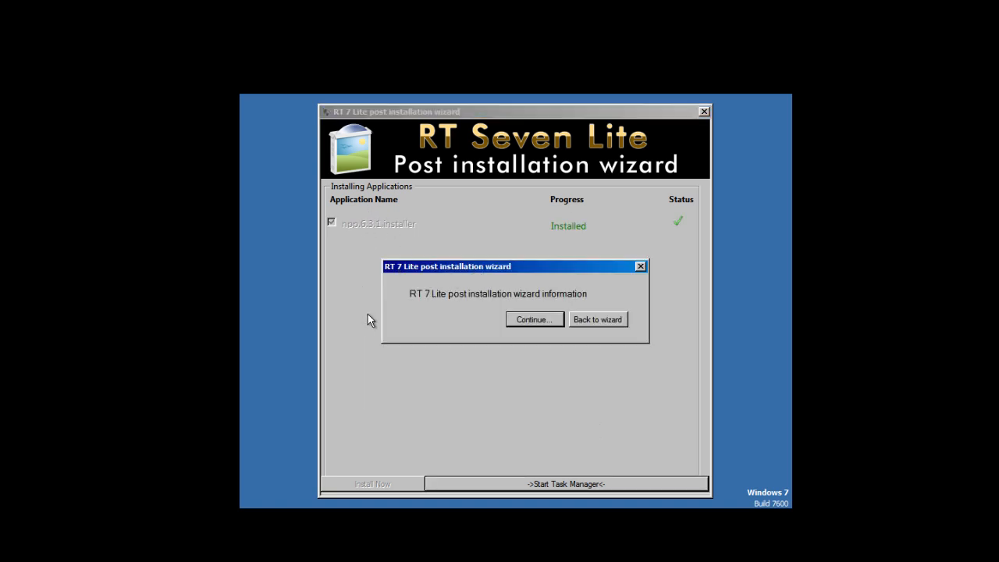
{"action": "left_click", "coordinate": [535, 320]}
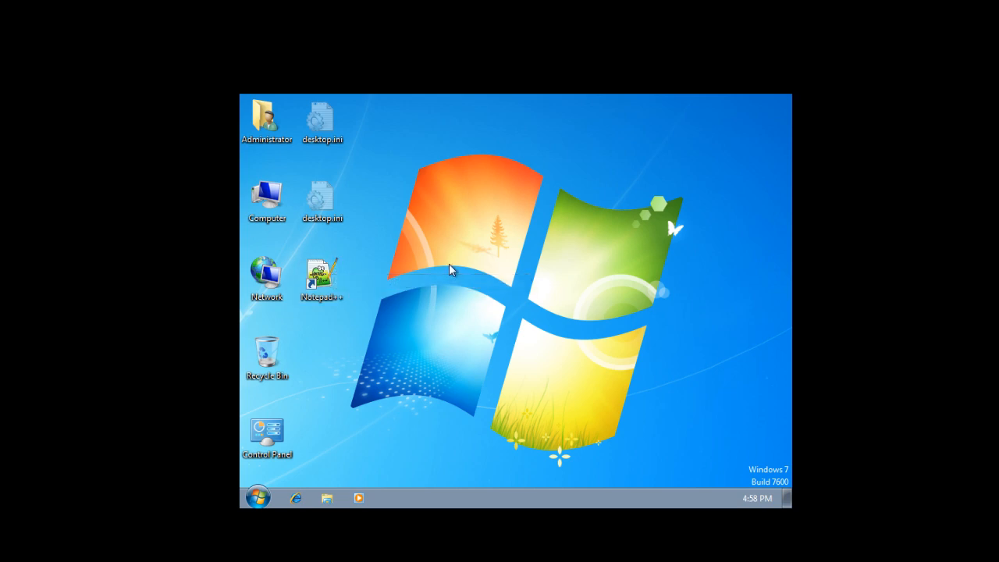
- Look through the guest's installed programs and the contents of the Games folder
{"action": "left_click", "coordinate": [263, 500]}
{"action": "left_click", "coordinate": [277, 439]}
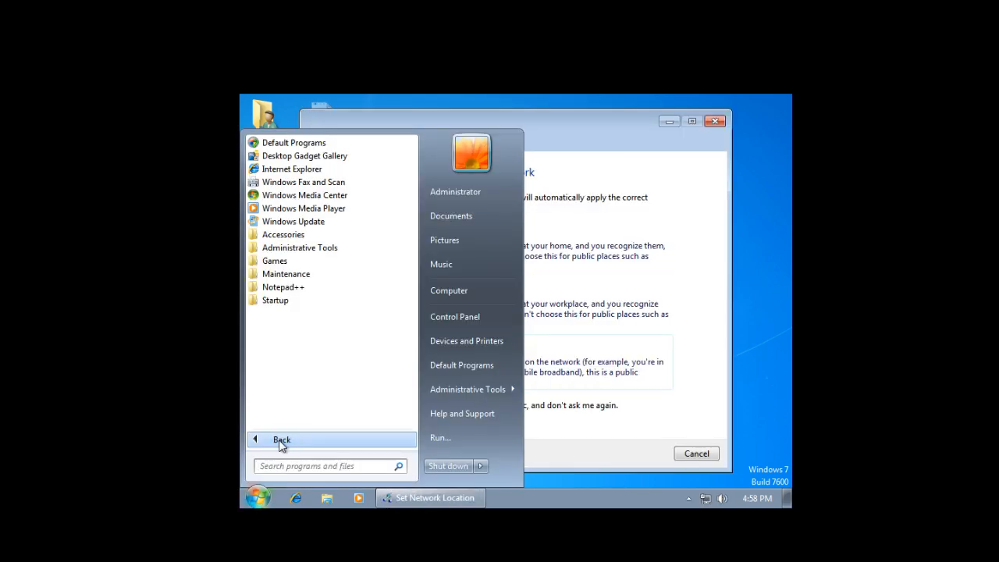
{"action": "left_click", "coordinate": [282, 261]}
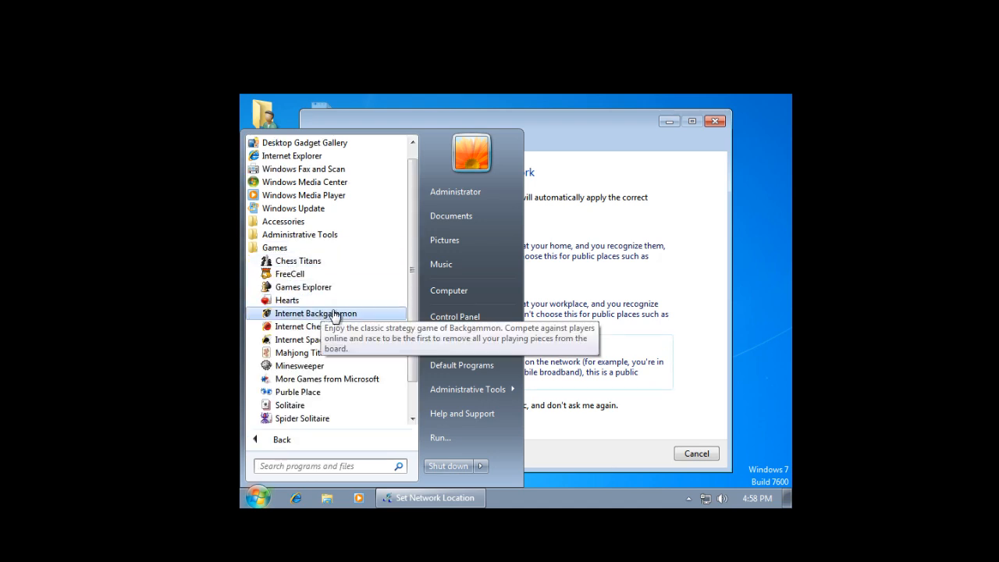
- Set the guest's network location to Public and close the network location window
{"action": "left_click", "coordinate": [698, 457]}
{"action": "left_click", "coordinate": [610, 365]}
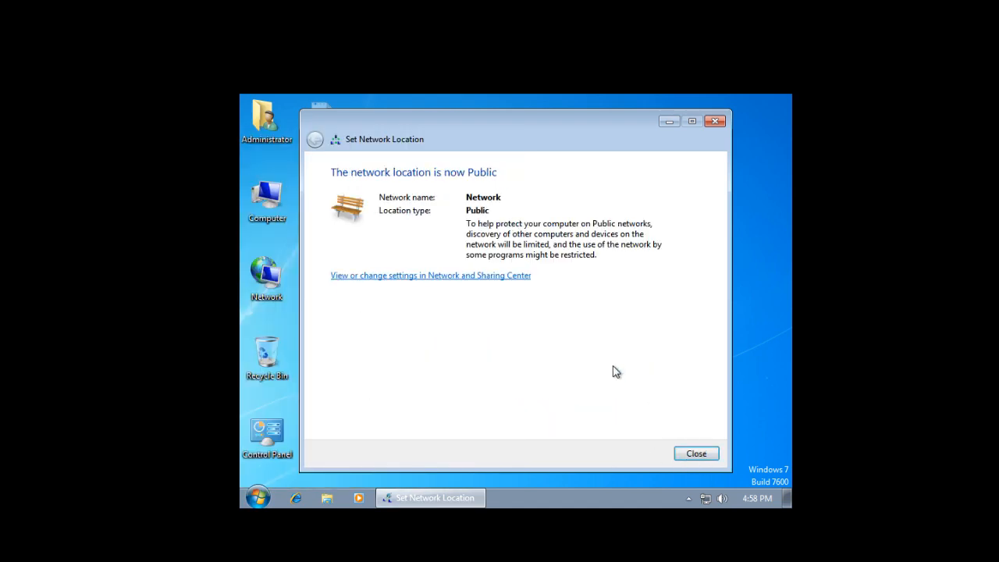
{"action": "left_click", "coordinate": [696, 454]}
- Review the Control Panel items and the list of user accounts in the guest, closing the window when finished
{"action": "left_click", "coordinate": [258, 497]}
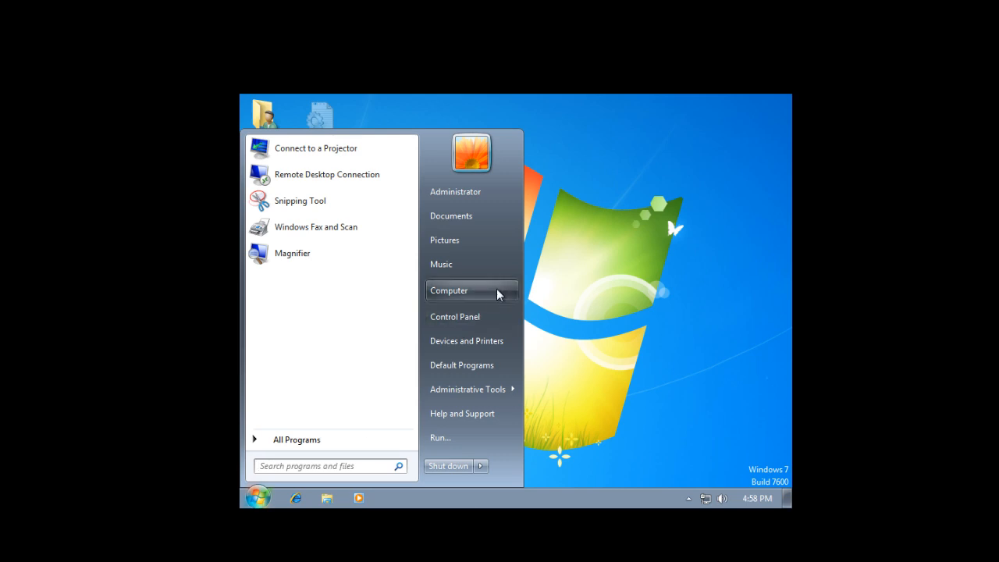
{"action": "left_click", "coordinate": [471, 316]}
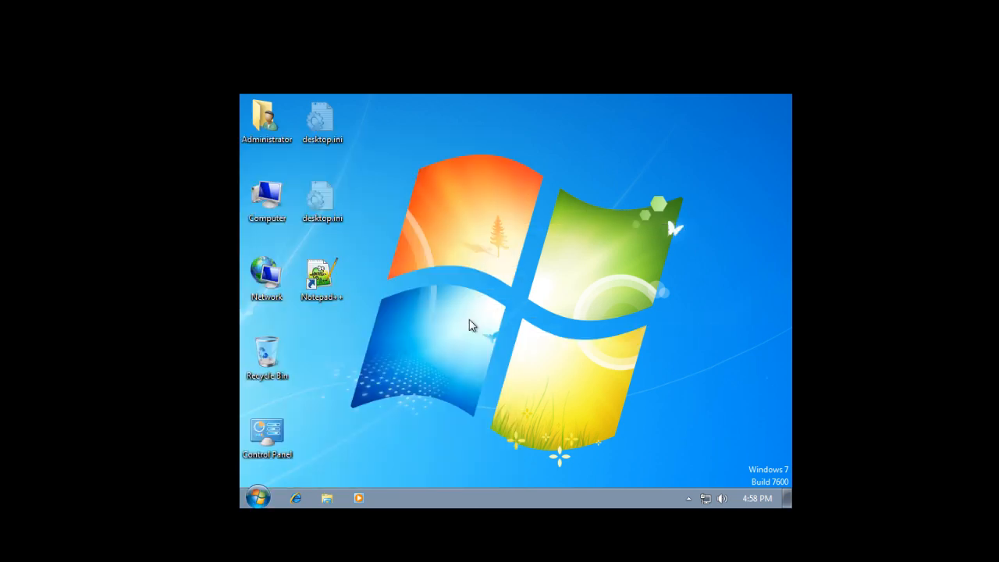
{"action": "scroll", "coordinate": [570, 364], "scroll_direction": "down", "scroll_amount": 3}
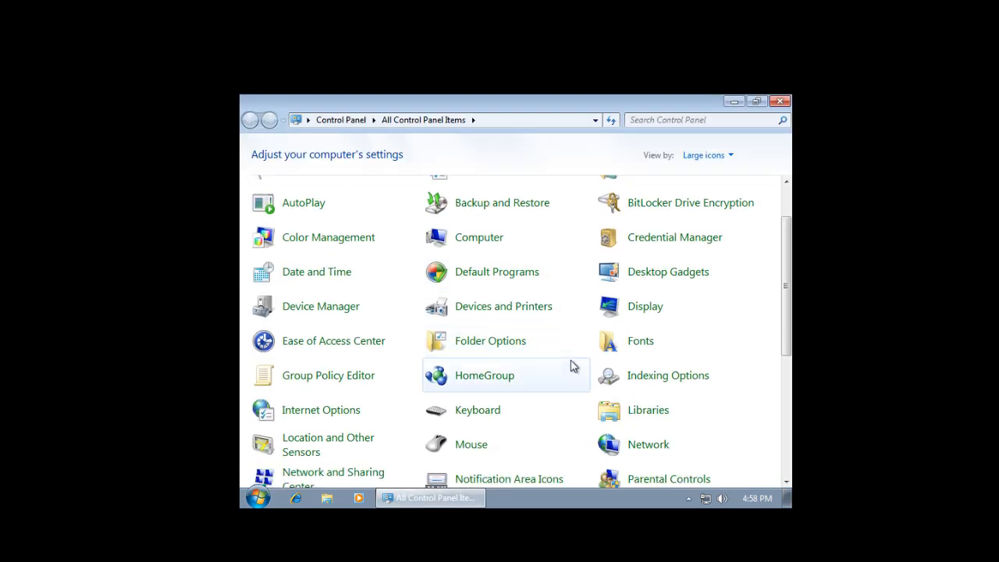
{"action": "scroll", "coordinate": [468, 421], "scroll_direction": "down", "scroll_amount": 6}
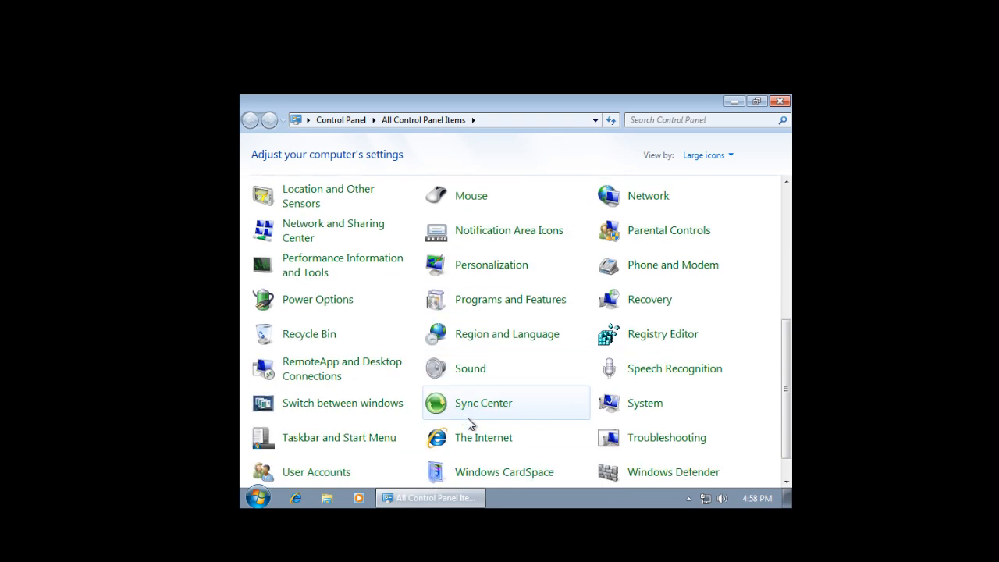
{"action": "left_click", "coordinate": [346, 438]}
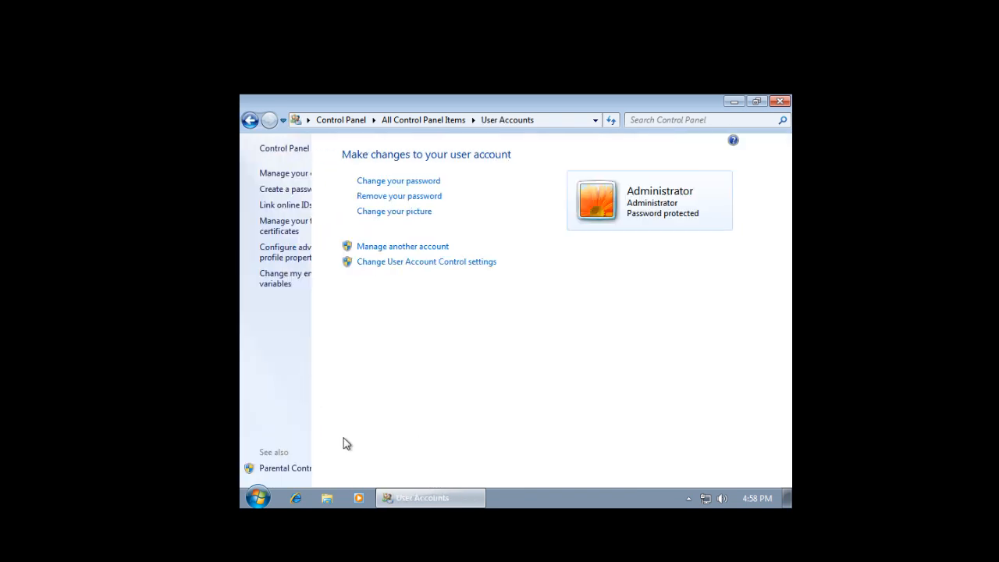
{"action": "left_click", "coordinate": [468, 248]}
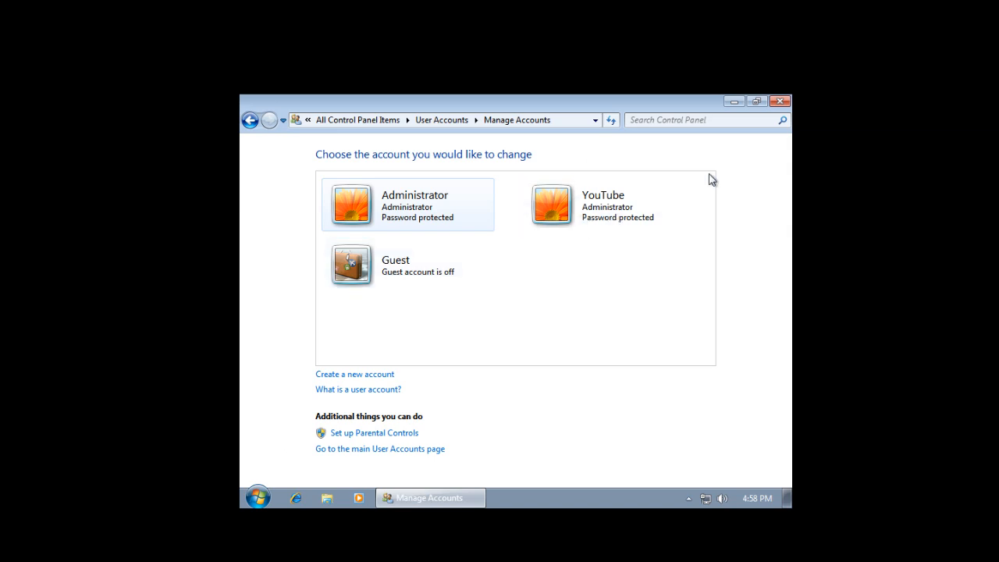
{"action": "left_click", "coordinate": [779, 102]}
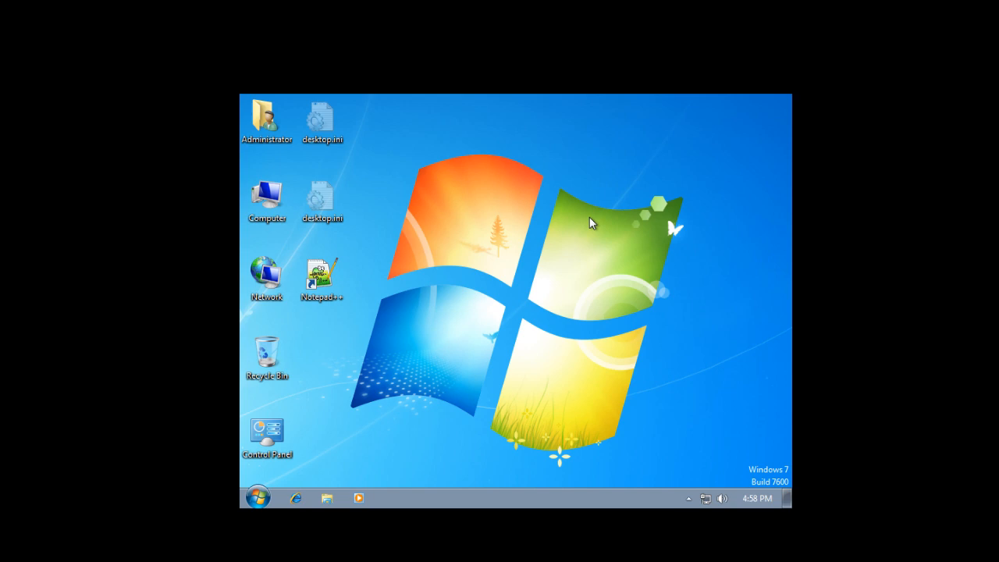
- Open the guest computer's system properties to check the Windows edition and the manufacturer and support information
{"action": "left_click", "coordinate": [258, 496]}
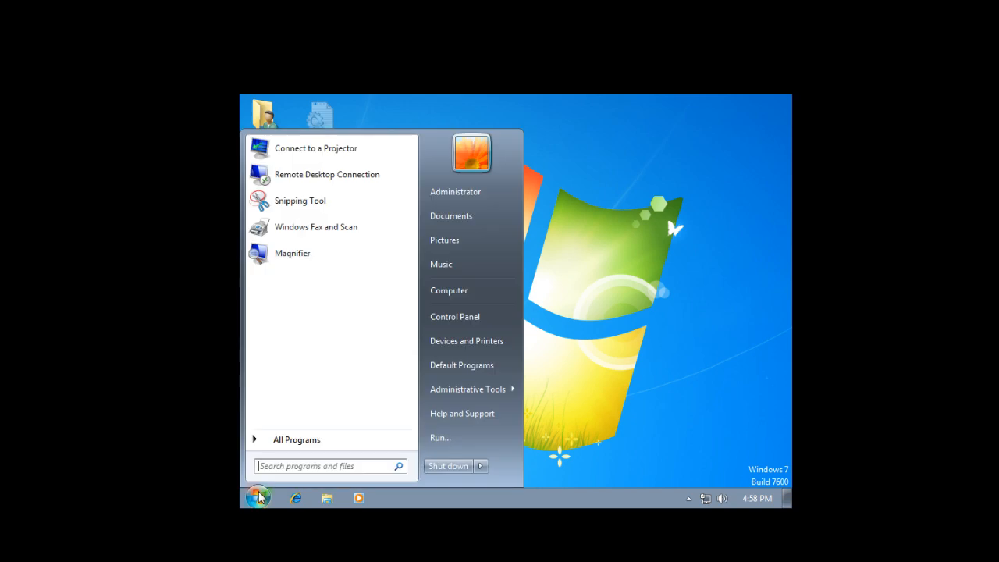
{"action": "right_click", "coordinate": [472, 292]}
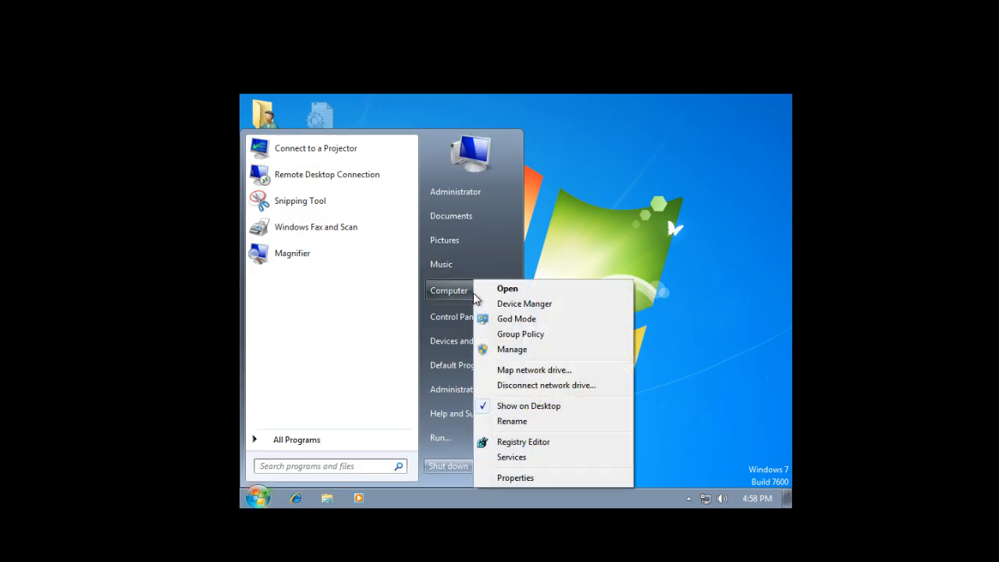
{"action": "left_click", "coordinate": [545, 478]}
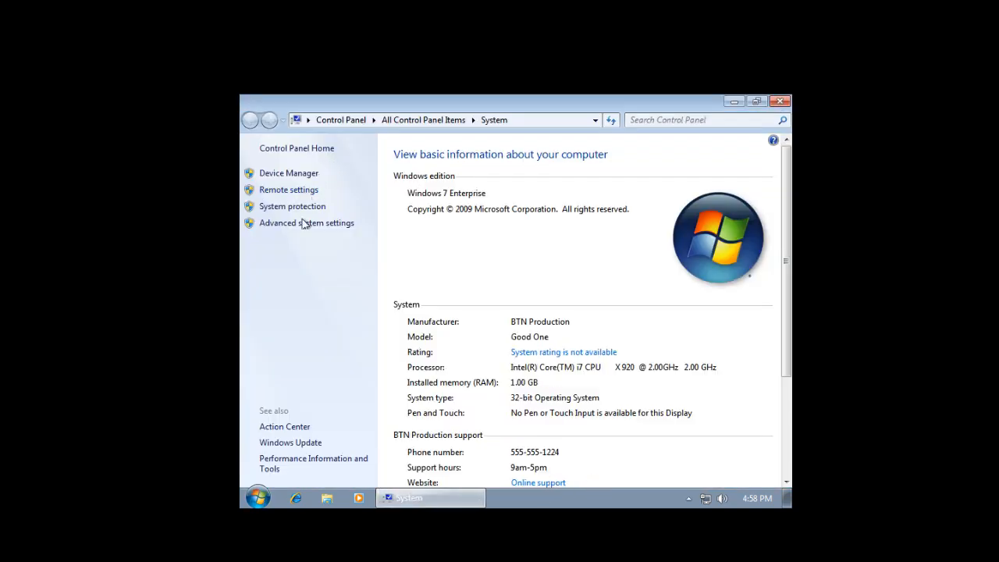
- Check Windows Update's update history and the installed updates list, and minimize the window
{"action": "left_click", "coordinate": [304, 442]}
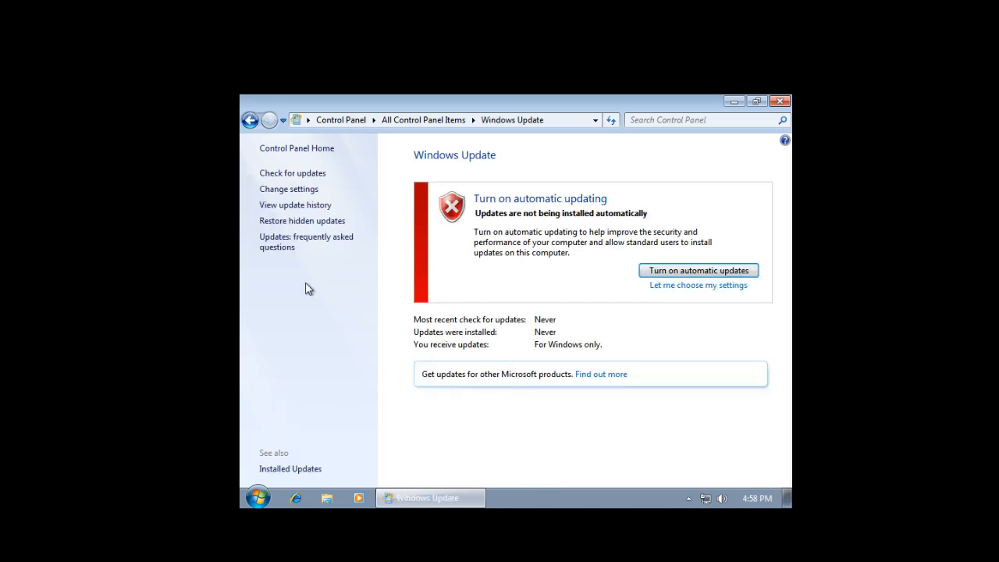
{"action": "left_click", "coordinate": [310, 206]}
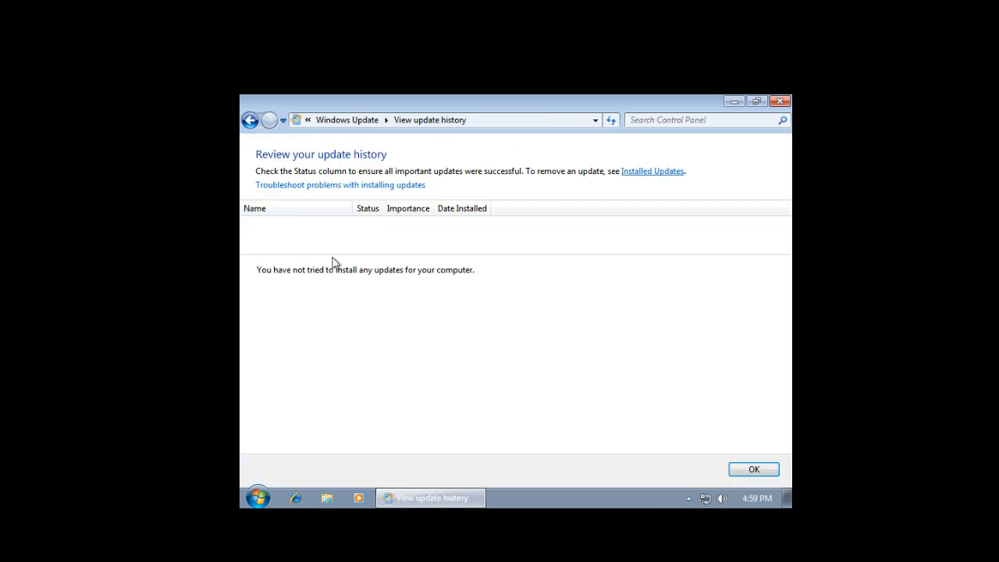
{"action": "left_click", "coordinate": [648, 172]}
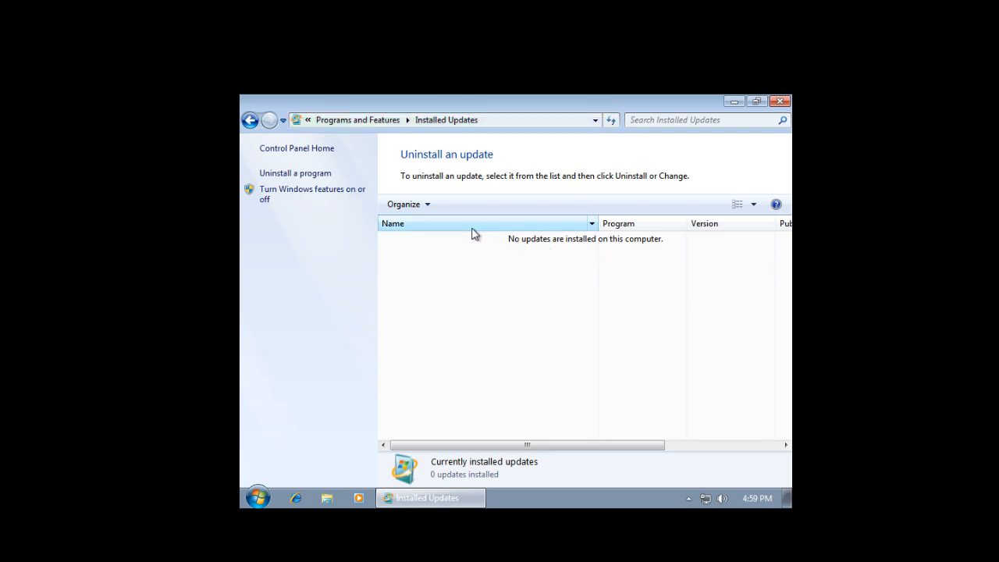
{"action": "left_click", "coordinate": [734, 102]}
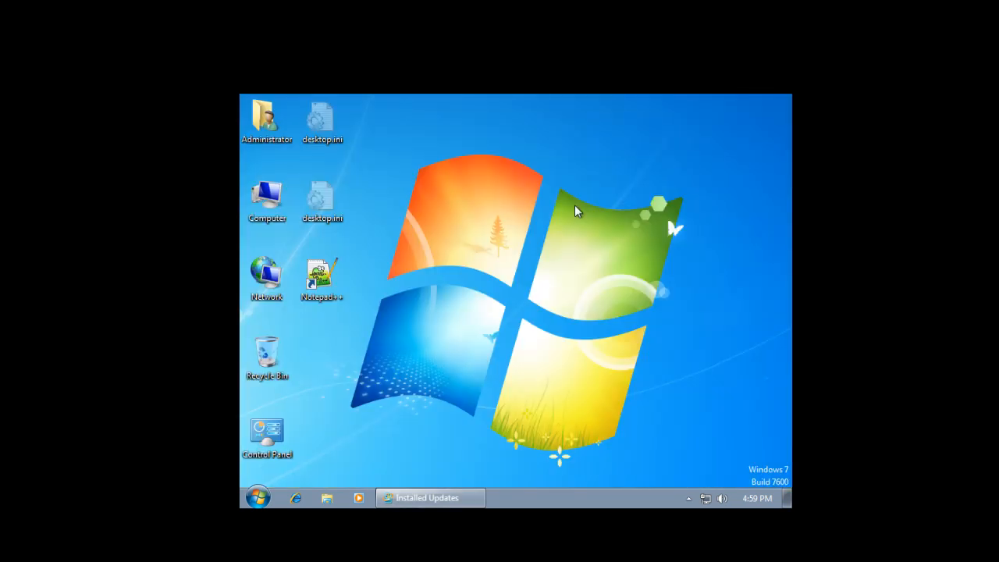